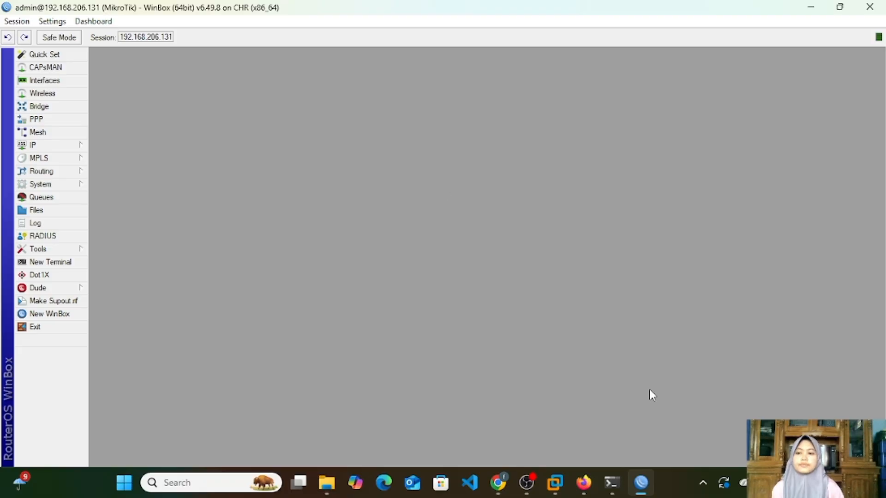
Step: Set the router's system identity to "RB - " followed by the owner's first name, and apply it
{"action": "left_click", "coordinate": [71, 184]}
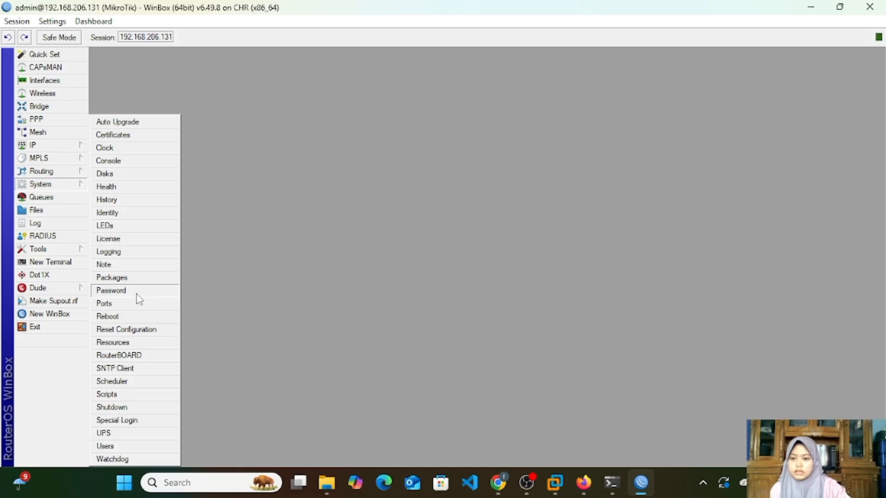
{"action": "left_click", "coordinate": [134, 216]}
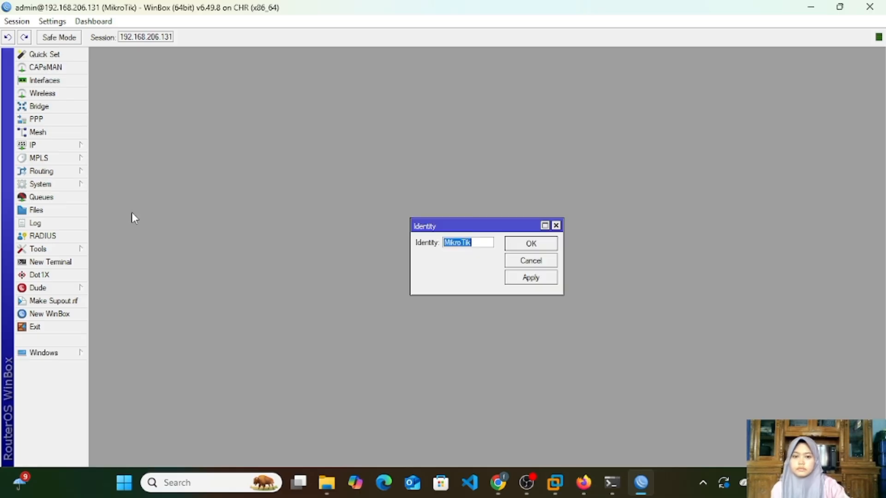
{"action": "left_click", "coordinate": [473, 244]}
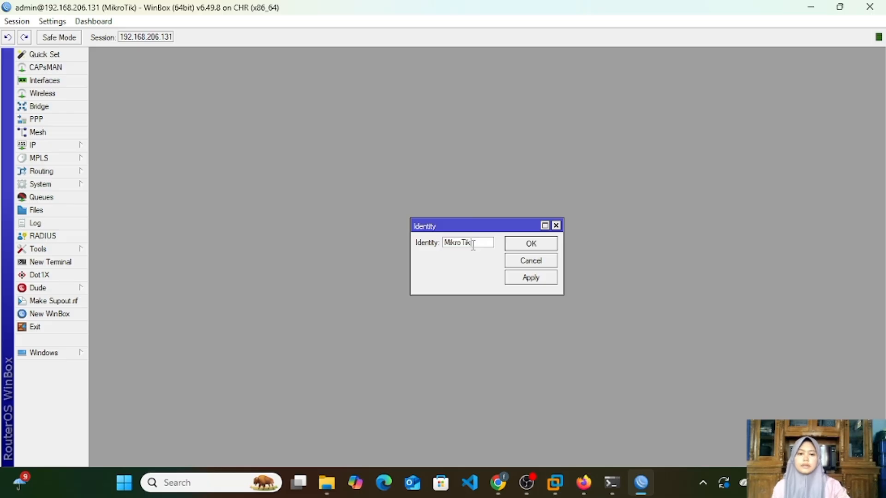
{"action": "key", "text": "BackSpace"}
{"action": "key", "text": "BackSpace"}
{"action": "key", "text": "BackSpace"}
{"action": "key", "text": "BackSpace"}
{"action": "key", "text": "BackSpace"}
{"action": "key", "text": "BackSpace"}
{"action": "key", "text": "BackSpace"}
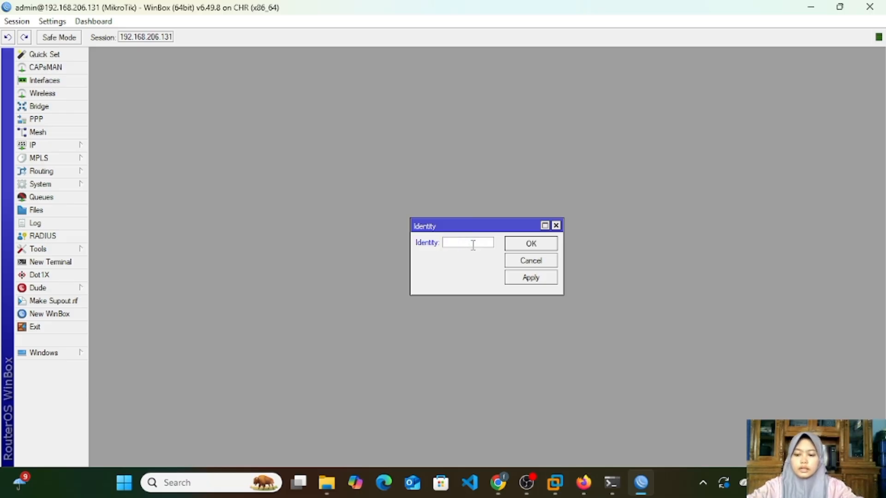
{"action": "type", "text": "E"}
{"action": "key", "text": "BackSpace"}
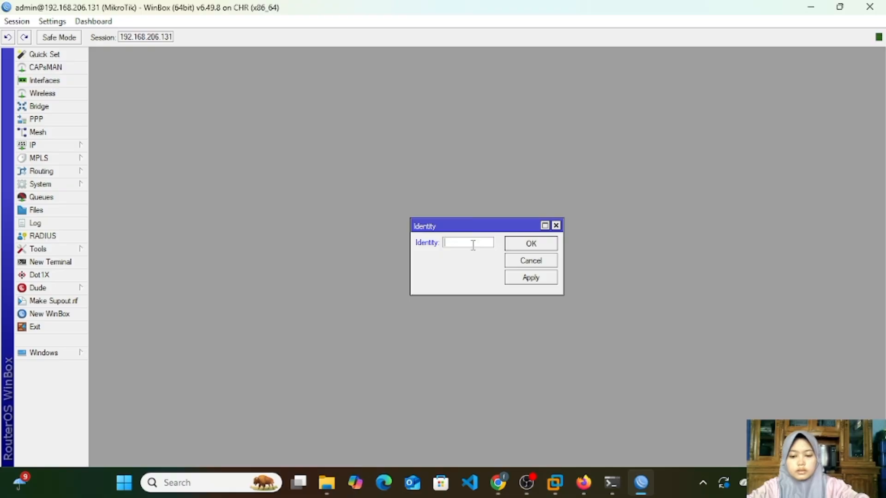
{"action": "type", "text": "RB - "}
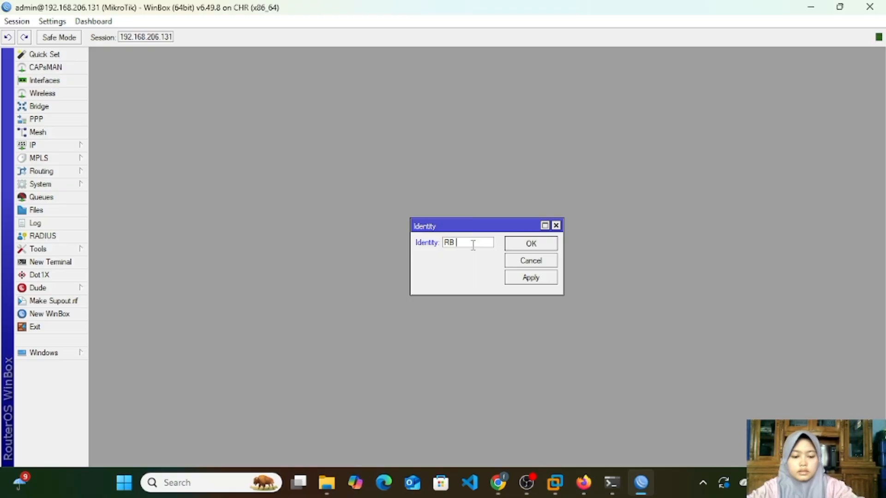
{"action": "type", "text": "L"}
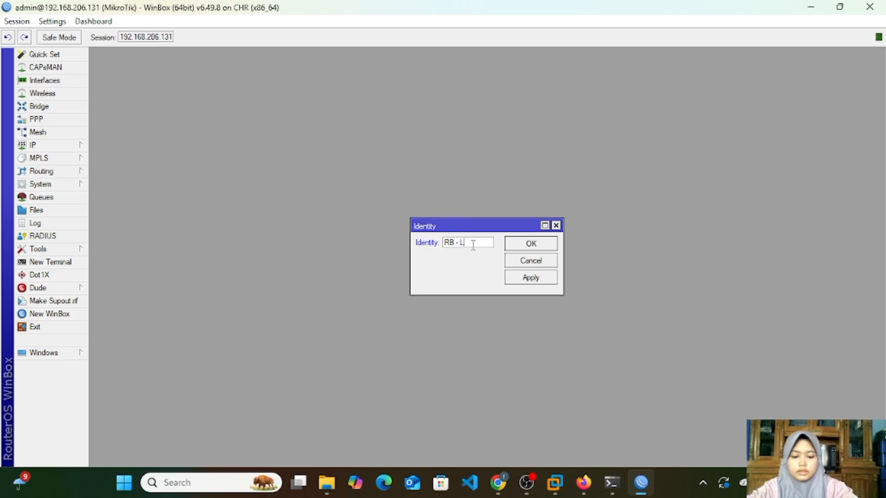
{"action": "type", "text": "uthfi"}
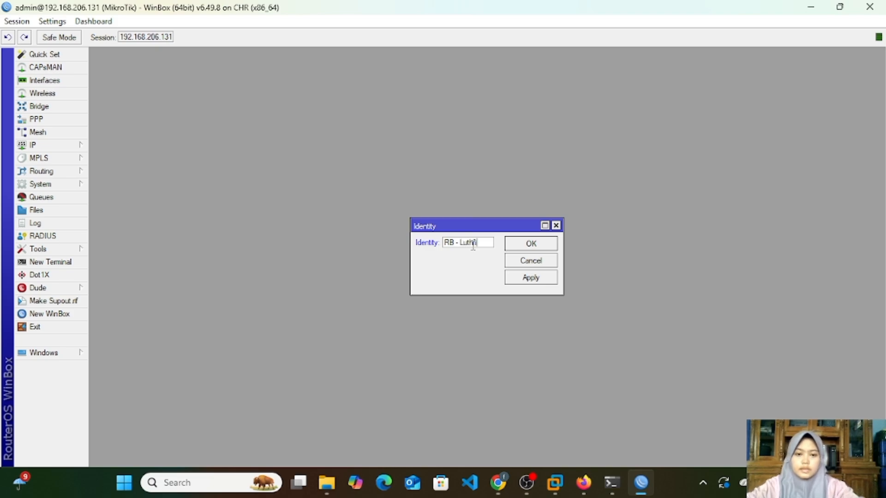
{"action": "left_click", "coordinate": [543, 279]}
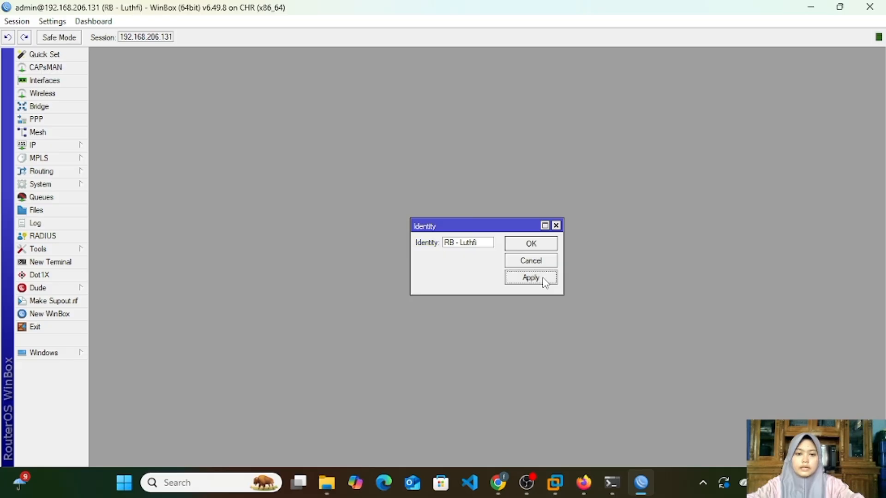
{"action": "left_click", "coordinate": [550, 242]}
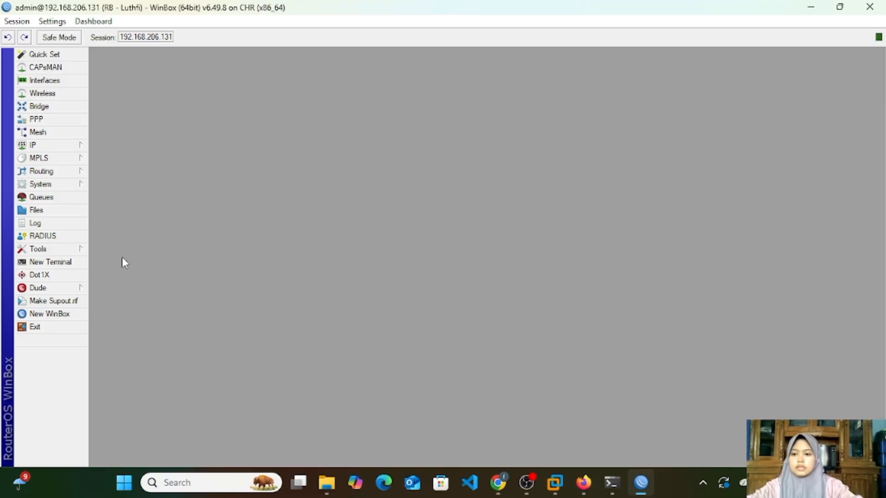
Step: Open a new terminal, skip the password change with an empty entry, and enter the system identity level
{"action": "left_click", "coordinate": [50, 261]}
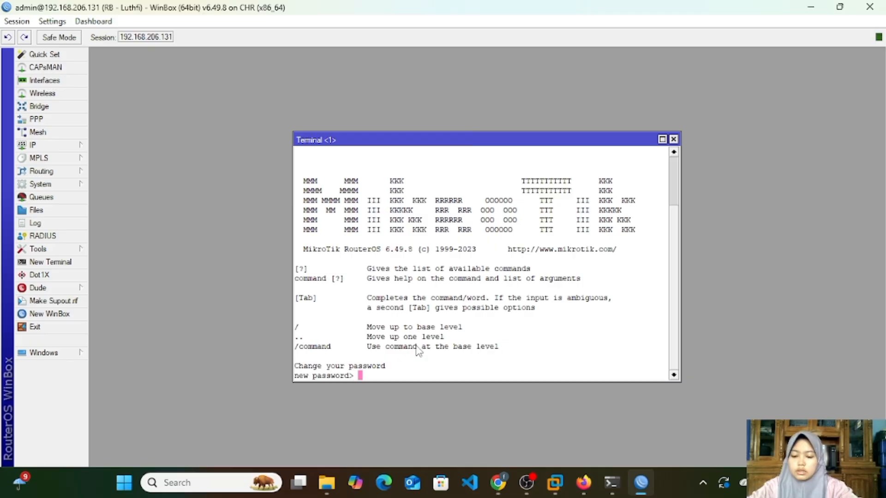
{"action": "key", "text": "Return"}
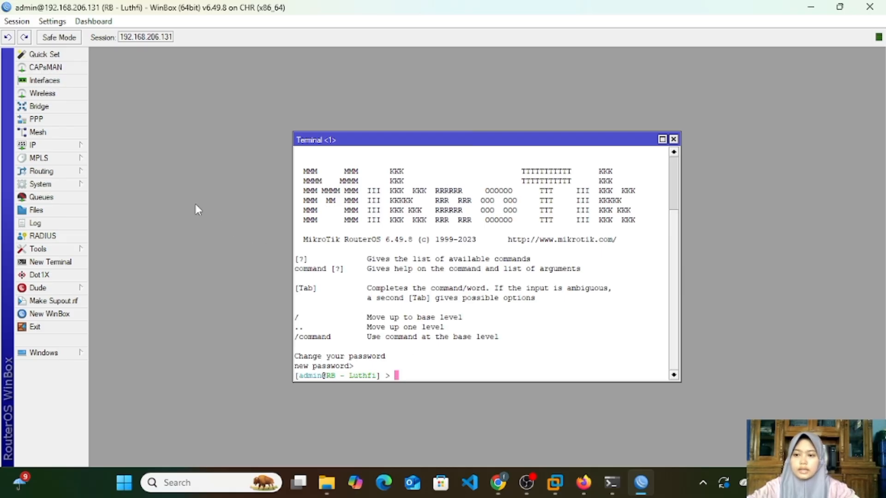
{"action": "type", "text": "s"}
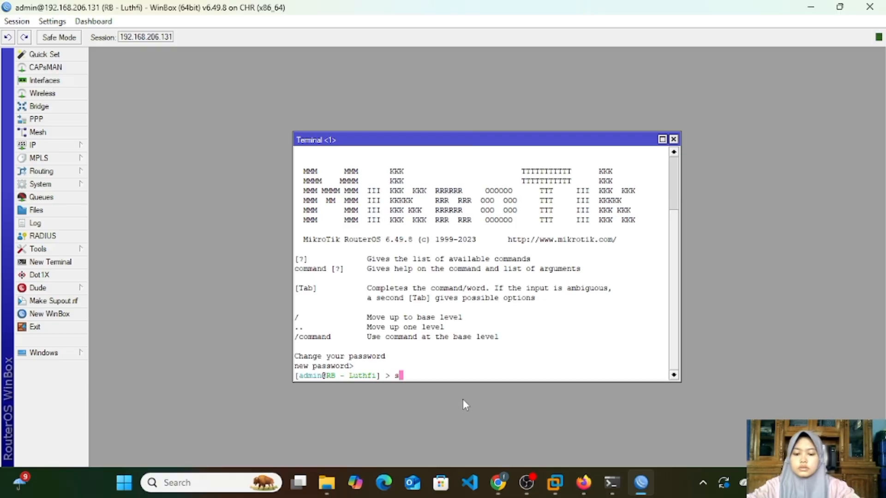
{"action": "type", "text": "ystem"}
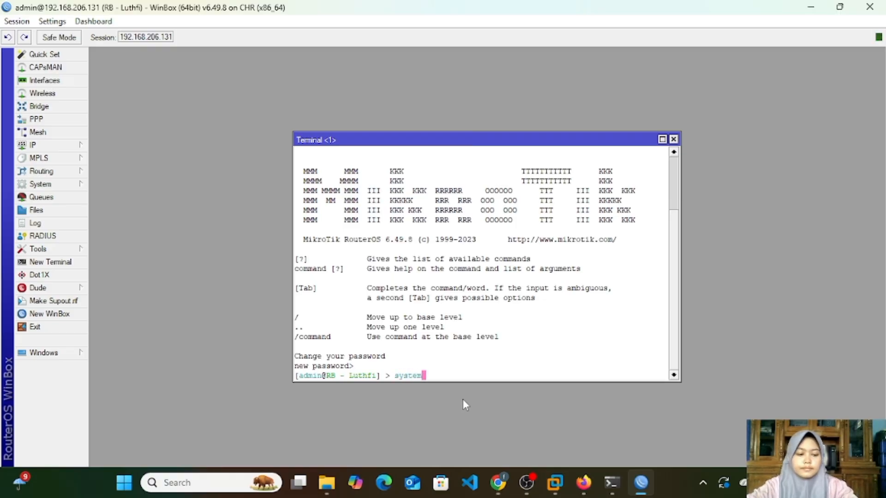
{"action": "key", "text": "Return"}
{"action": "type", "text": "id"}
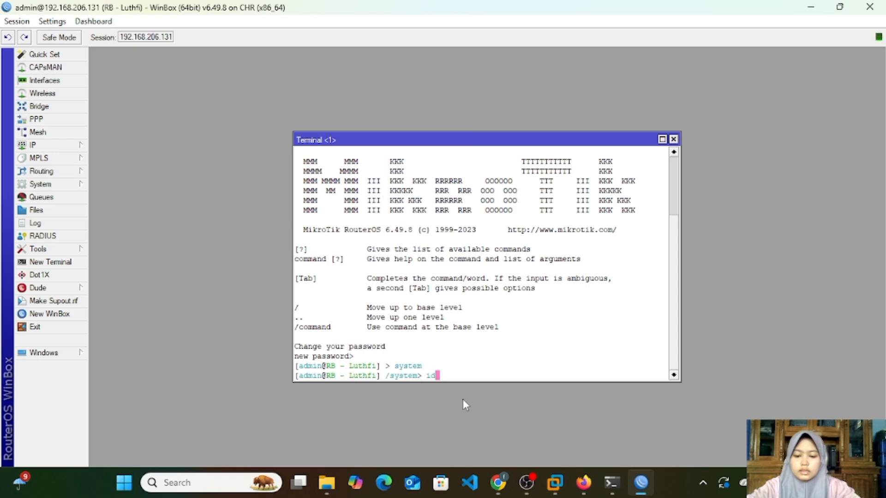
{"action": "type", "text": "entit"}
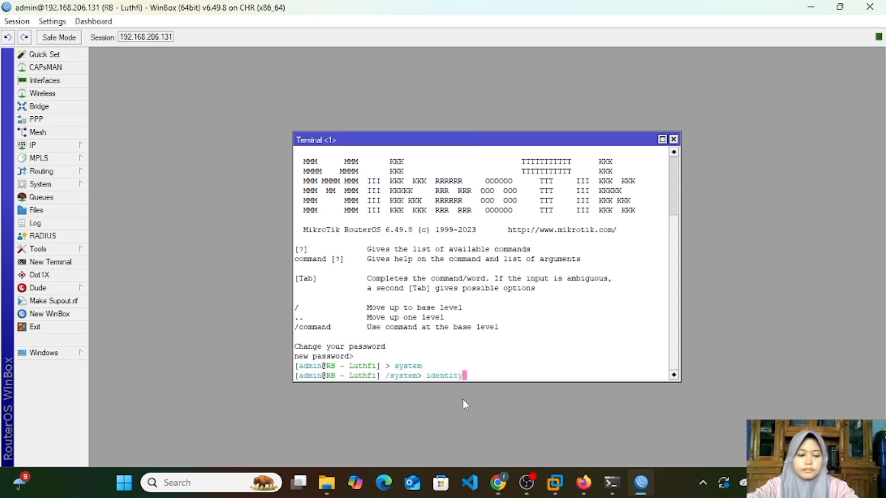
{"action": "type", "text": "y"}
{"action": "key", "text": "Return"}
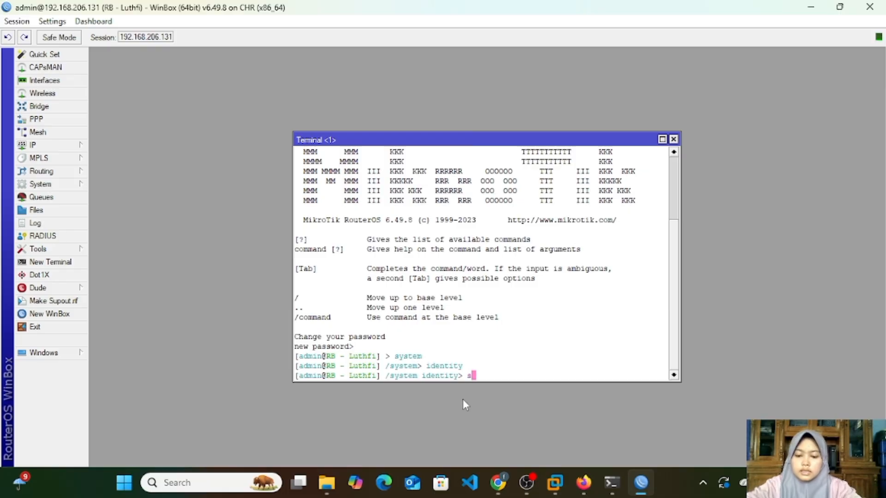
Step: Set the identity name in the terminal to "RB-" plus the owner's first name with two extra letters i
{"action": "type", "text": "set name"}
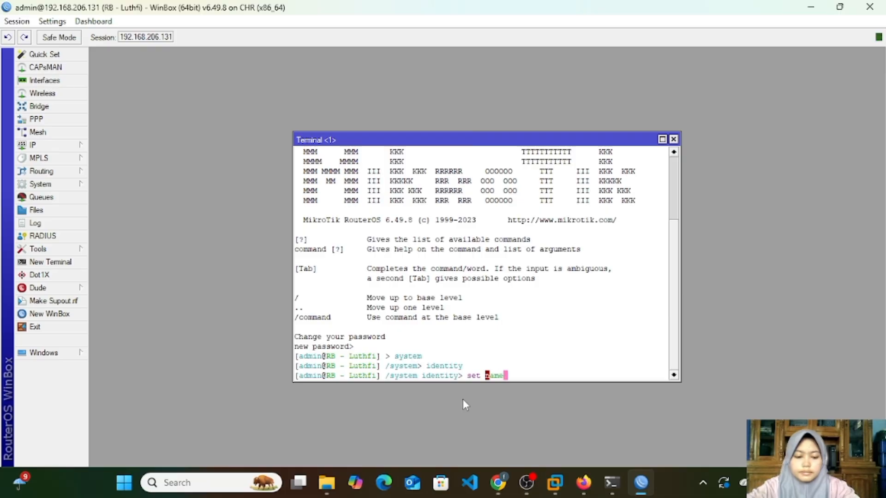
{"action": "type", "text": "="}
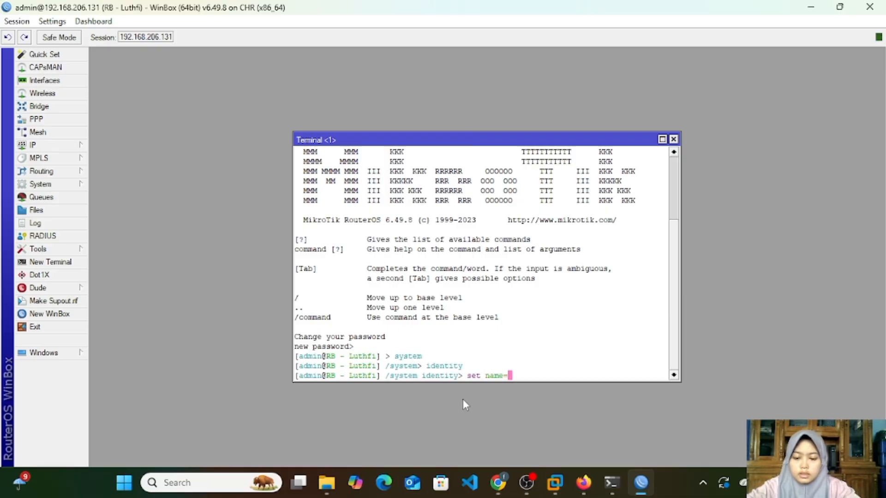
{"action": "type", "text": "RB"}
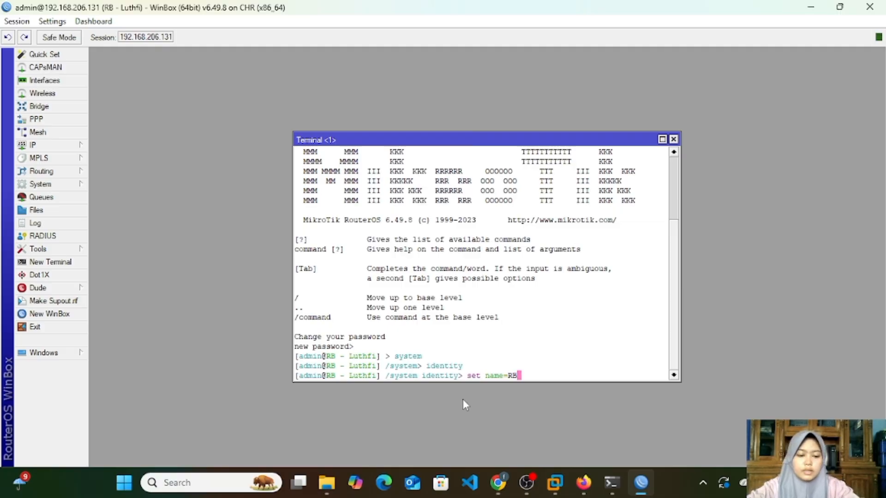
{"action": "type", "text": "-Luthfii"}
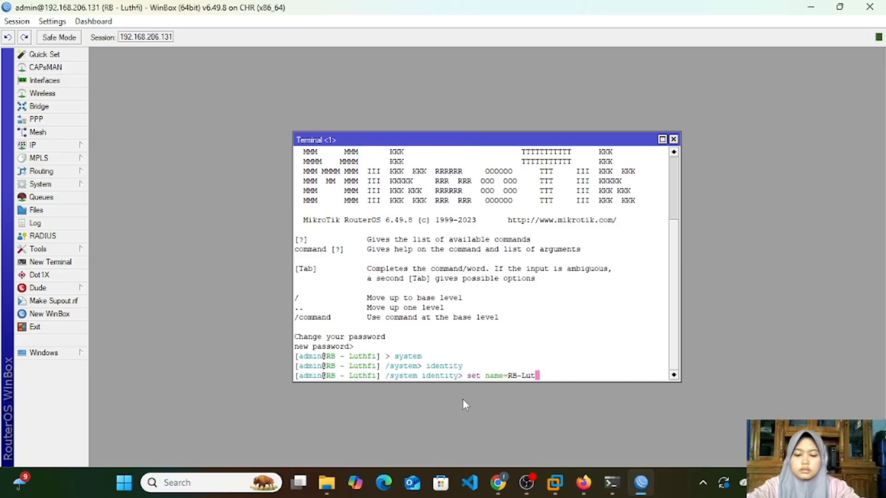
{"action": "type", "text": "i"}
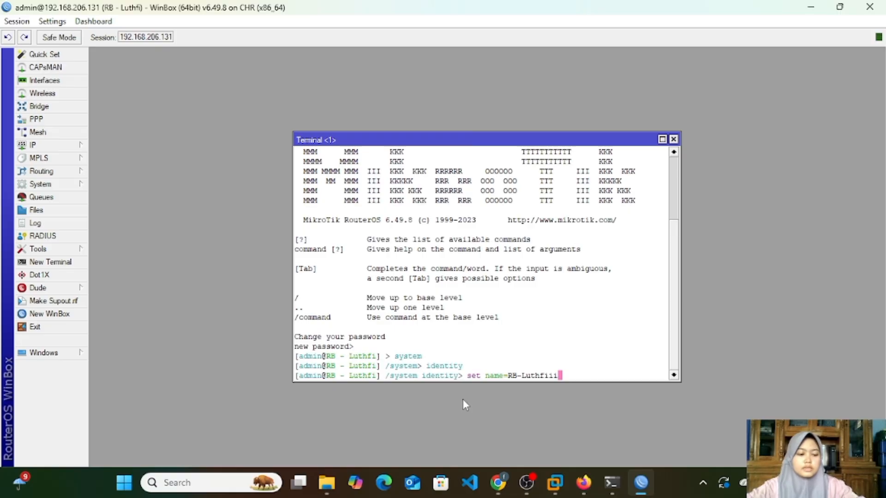
{"action": "key", "text": "Return"}
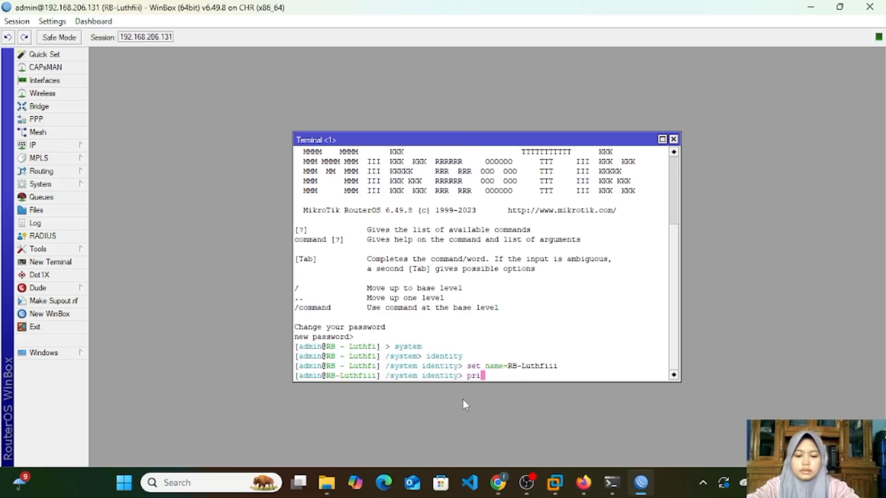
Step: Print the system identity in the terminal to check the name, and close the terminal
{"action": "type", "text": "print"}
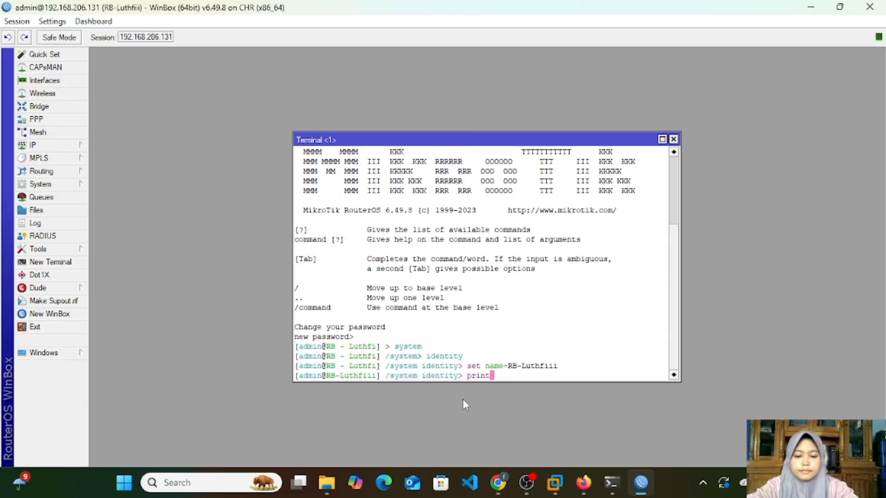
{"action": "key", "text": "Return"}
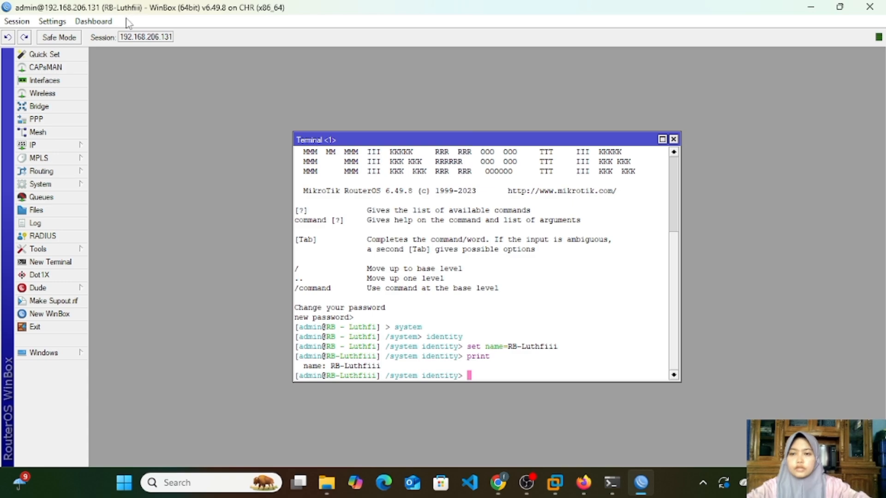
{"action": "left_click", "coordinate": [674, 139]}
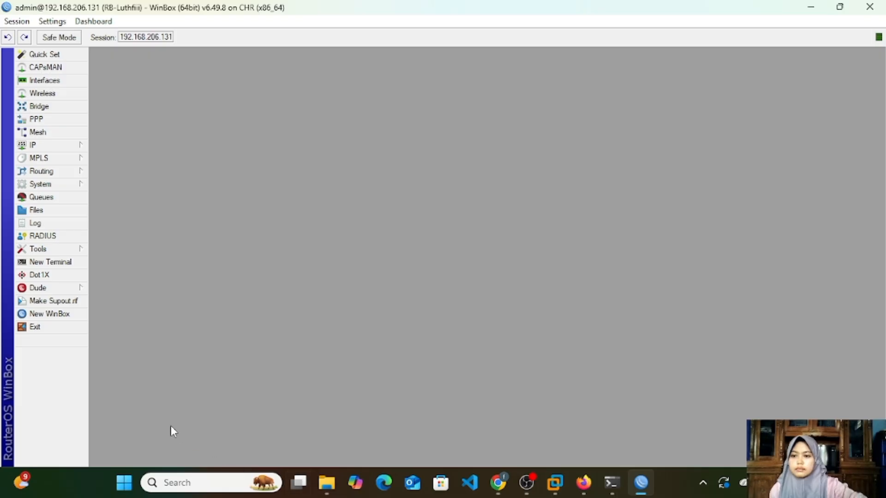
Step: Start a new entry in the IP address list and enter the address 192.168.32.1
{"action": "left_click", "coordinate": [68, 148]}
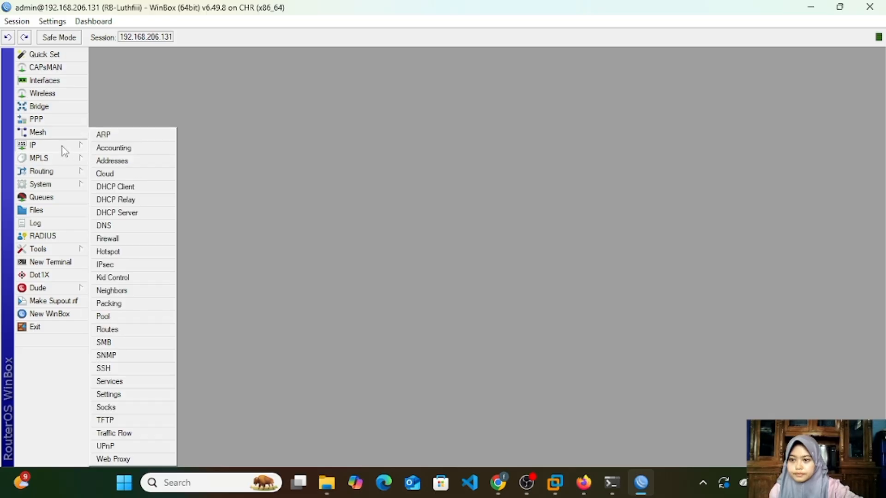
{"action": "left_click", "coordinate": [110, 161]}
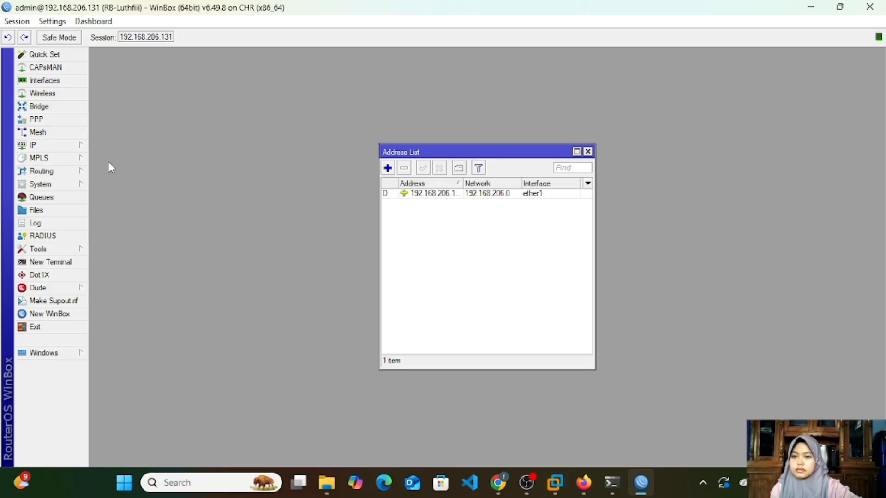
{"action": "left_click", "coordinate": [388, 168]}
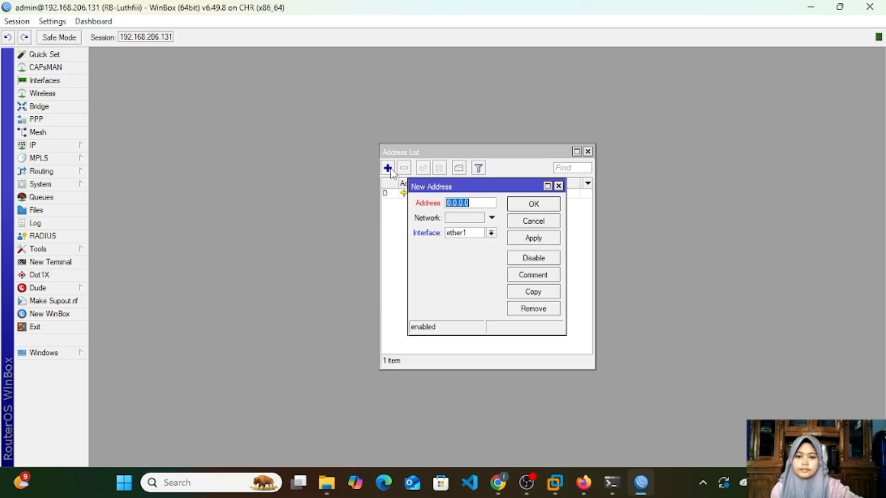
{"action": "left_click", "coordinate": [489, 205]}
{"action": "key", "text": "BackSpace"}
{"action": "key", "text": "BackSpace"}
{"action": "key", "text": "BackSpace"}
{"action": "key", "text": "BackSpace"}
{"action": "key", "text": "BackSpace"}
{"action": "key", "text": "BackSpace"}
{"action": "key", "text": "BackSpace"}
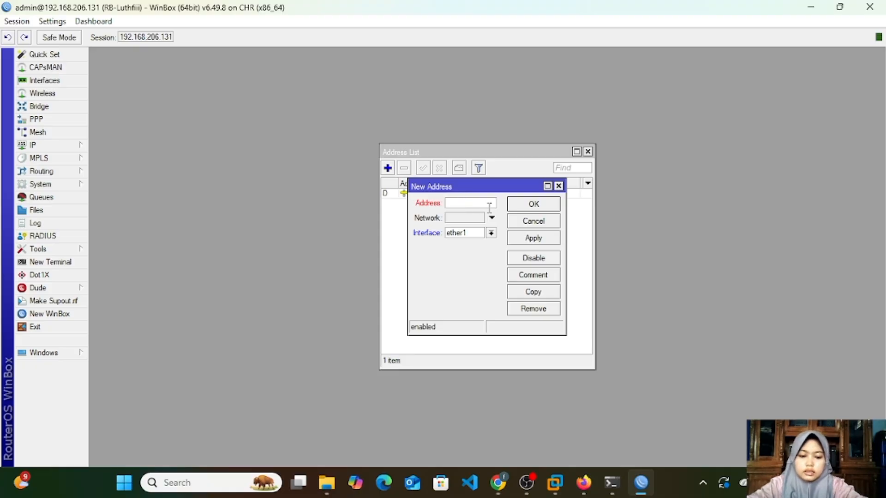
{"action": "type", "text": "192.1"}
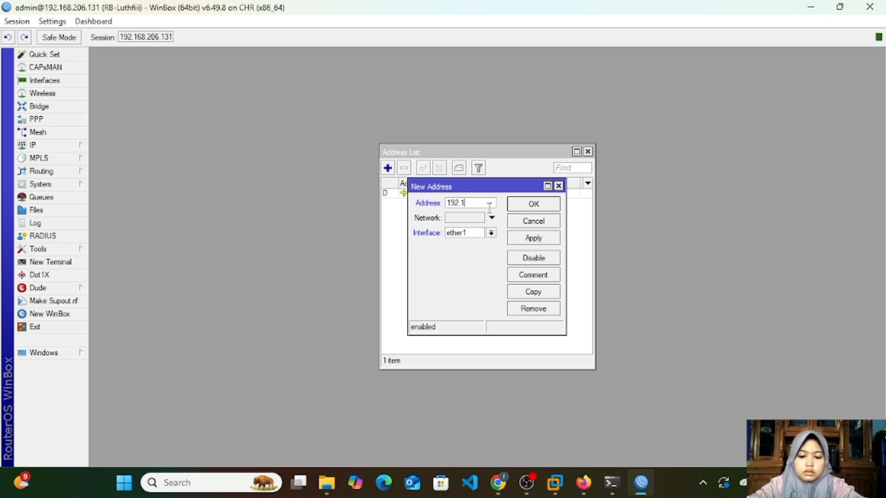
{"action": "type", "text": "68."}
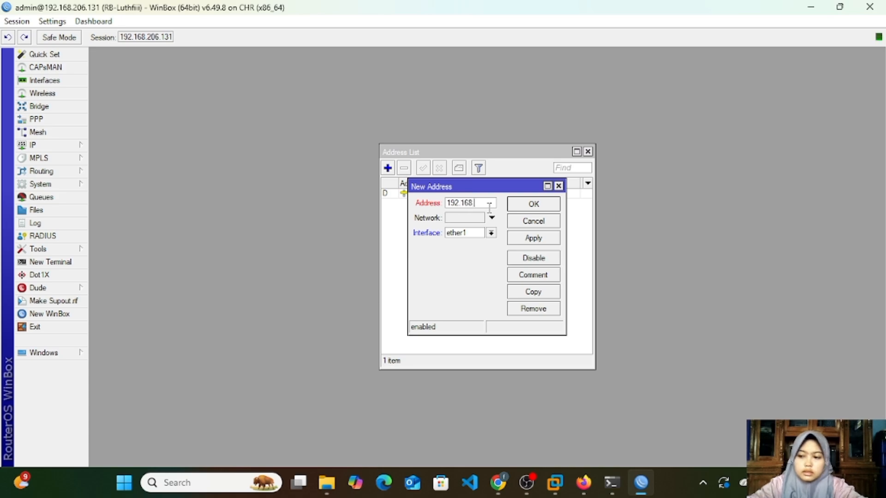
{"action": "type", "text": "32.1"}
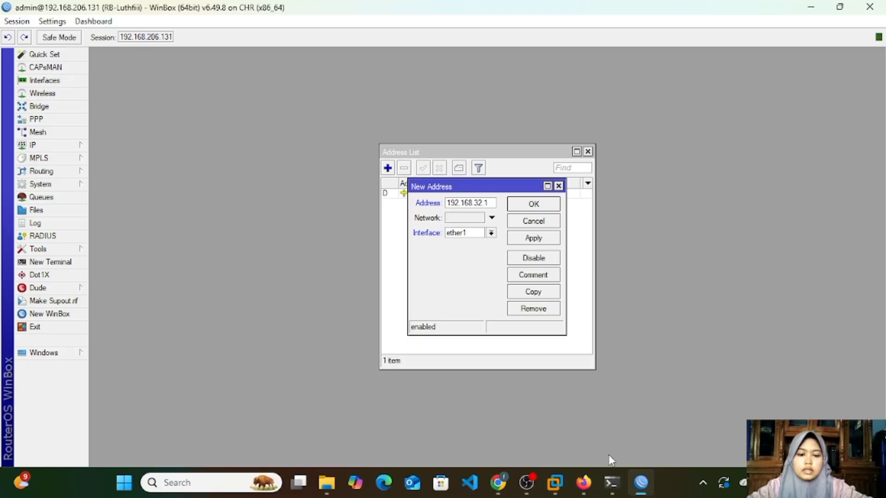
Step: Switch to the PNETLab topology in Firefox and the Telnet console to check the router's connection and IP address
{"action": "mouse_move", "coordinate": [583, 483]}
{"action": "left_click", "coordinate": [598, 421]}
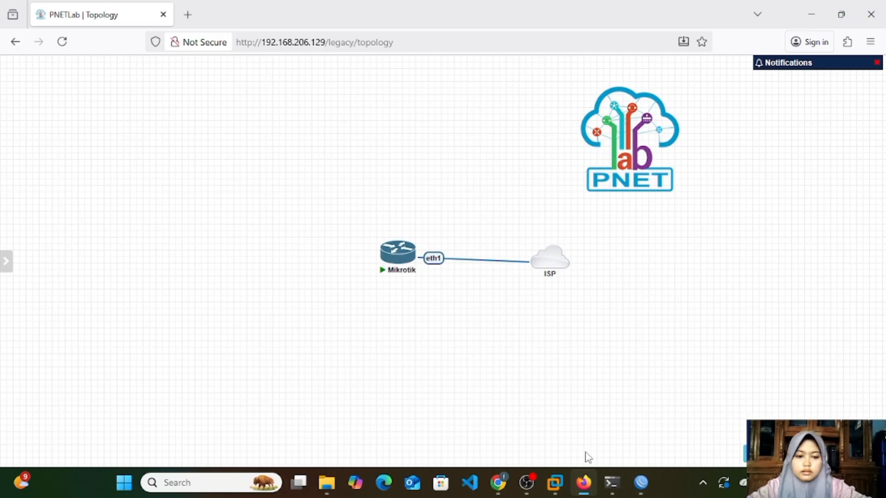
{"action": "left_click", "coordinate": [612, 483]}
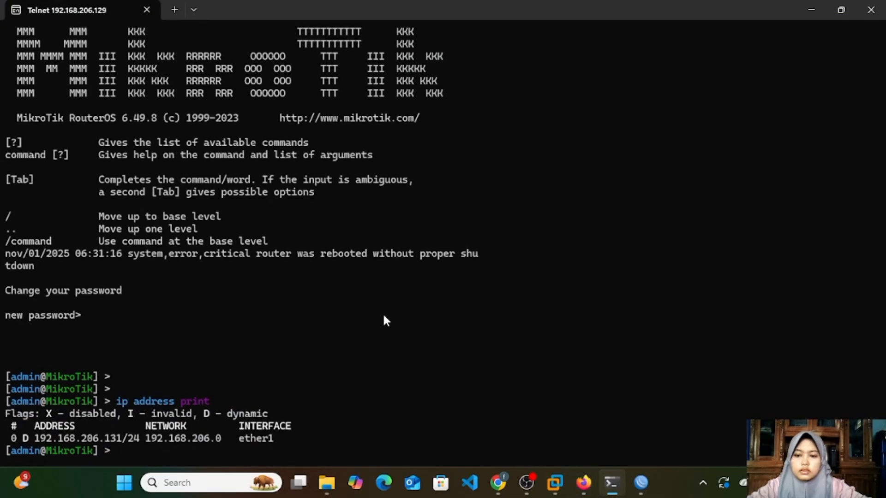
Step: Print the router's interface list in the Telnet console
{"action": "type", "text": "in"}
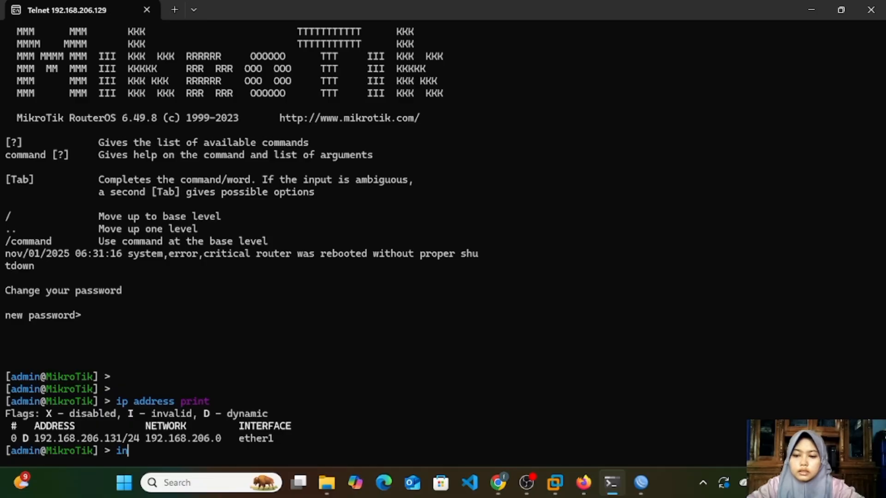
{"action": "type", "text": "terface "}
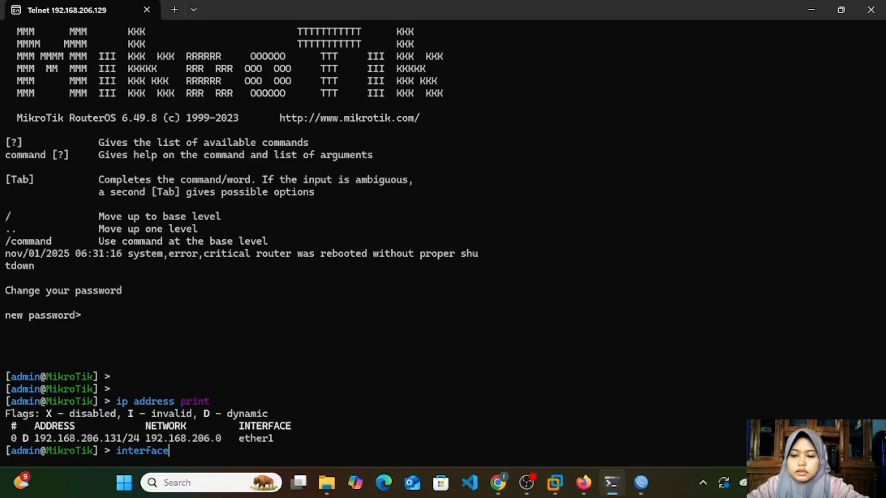
{"action": "type", "text": "print"}
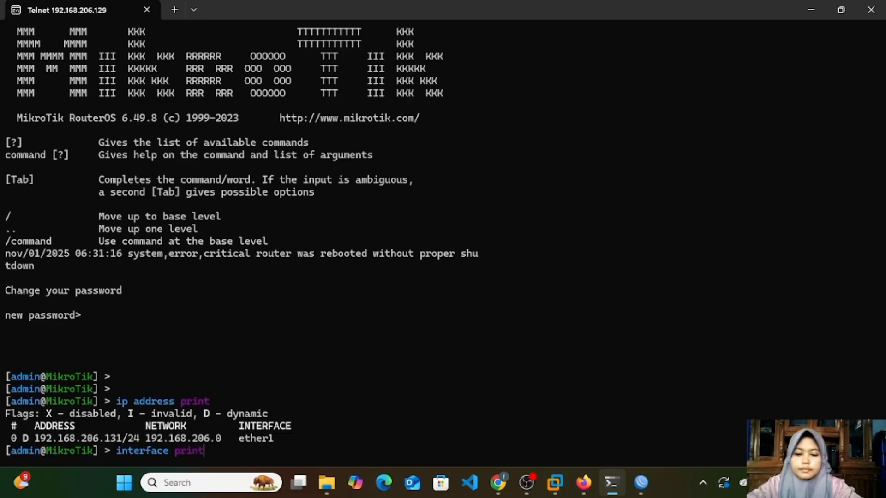
{"action": "key", "text": "Return"}
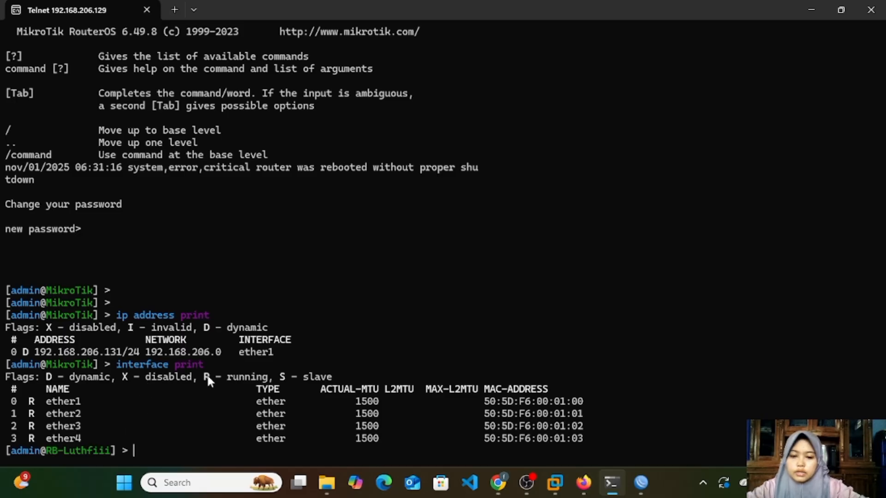
Step: Switch back to WinBox, assign the new address to interface ether2, save the entry, and close the address list
{"action": "left_click", "coordinate": [642, 484]}
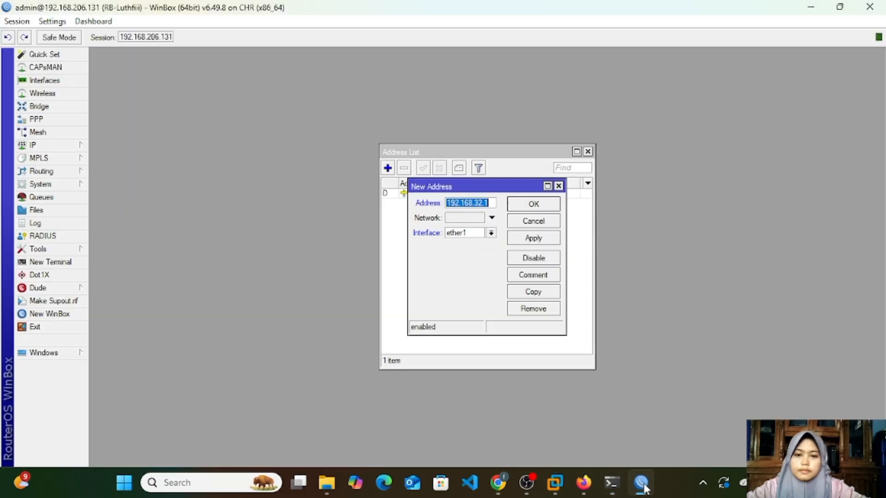
{"action": "left_click", "coordinate": [491, 233]}
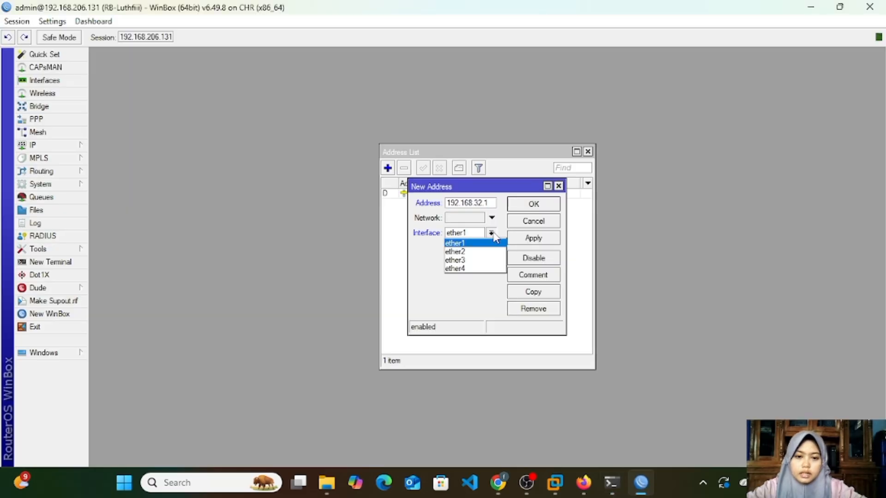
{"action": "left_click", "coordinate": [480, 252]}
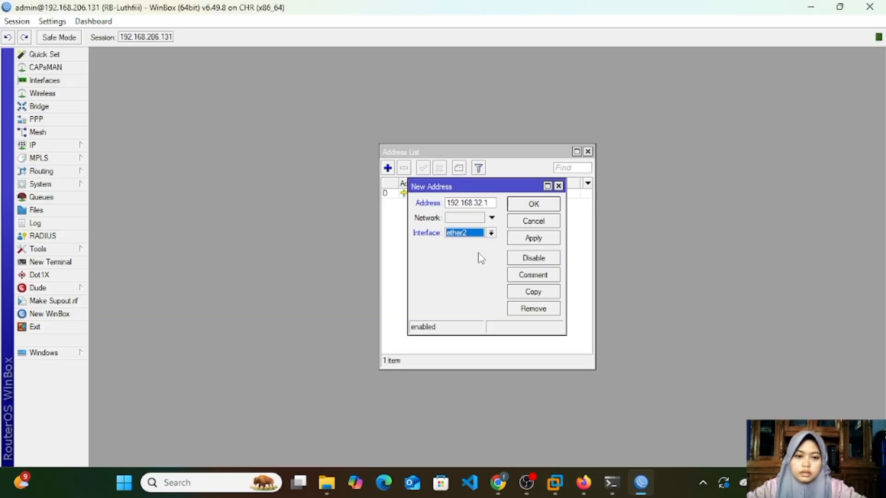
{"action": "left_click", "coordinate": [530, 240]}
{"action": "left_click", "coordinate": [558, 203]}
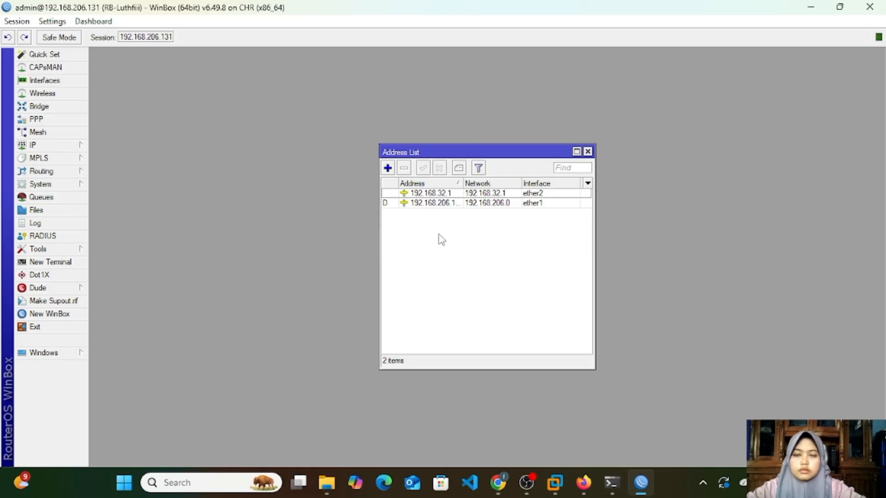
{"action": "left_click", "coordinate": [588, 152]}
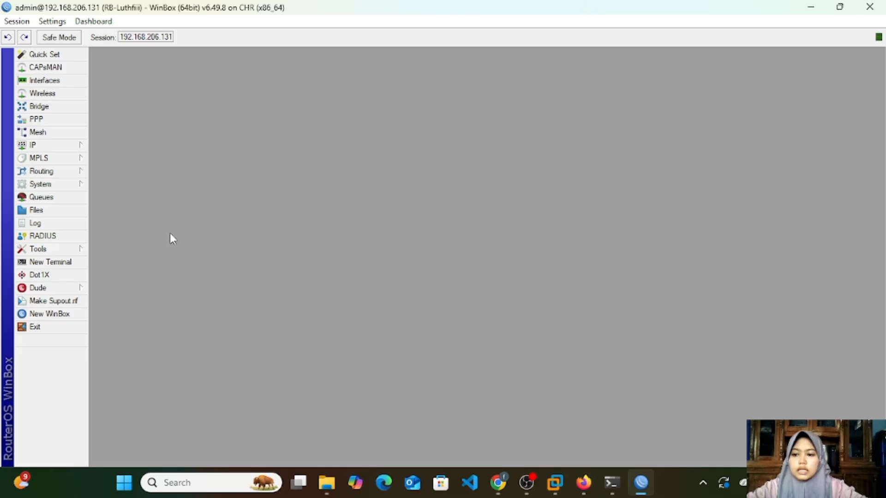
Step: Open a new terminal, skip the password change by leaving it blank, and print the IP addresses
{"action": "left_click", "coordinate": [63, 263]}
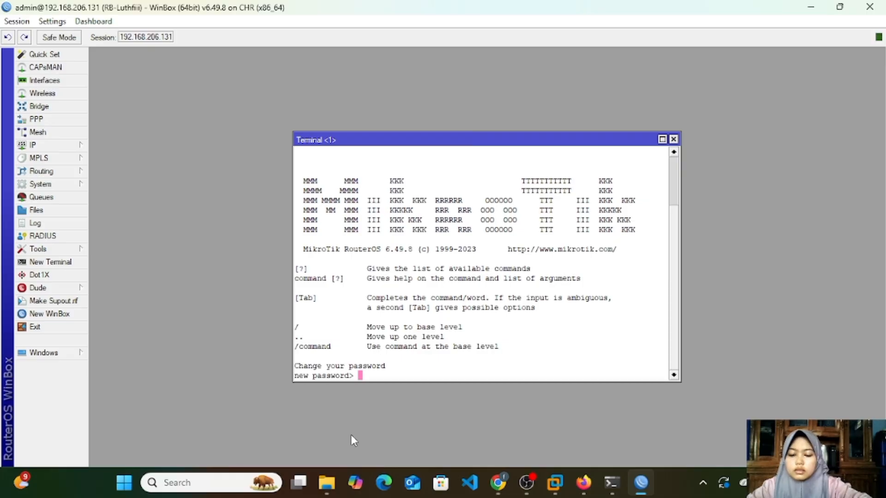
{"action": "key", "text": "Return"}
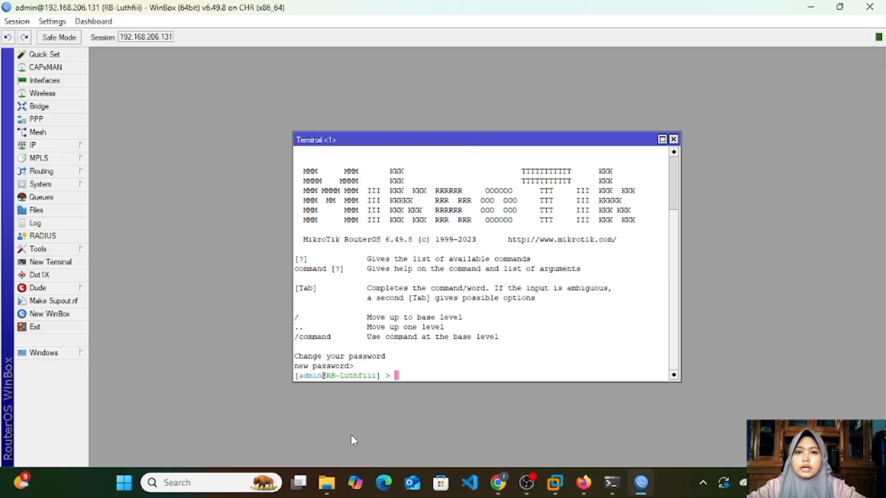
{"action": "type", "text": "i"}
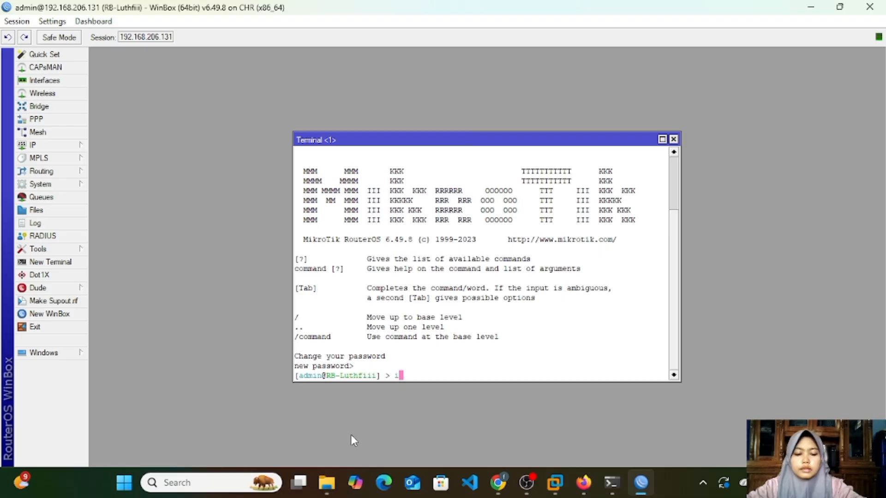
{"action": "type", "text": "p addr"}
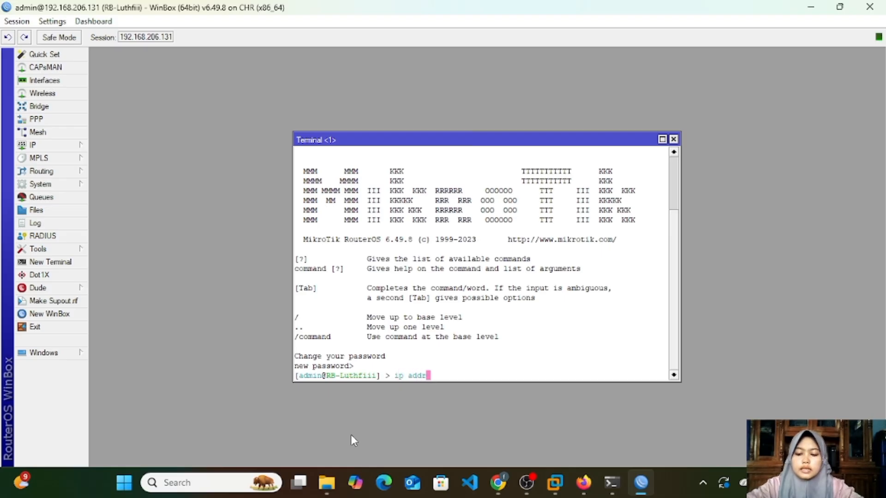
{"action": "type", "text": "ess print"}
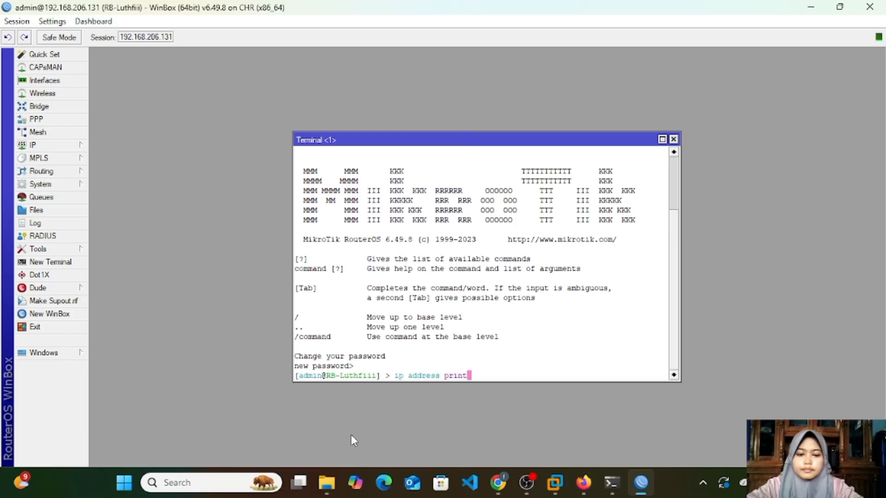
{"action": "key", "text": "Return"}
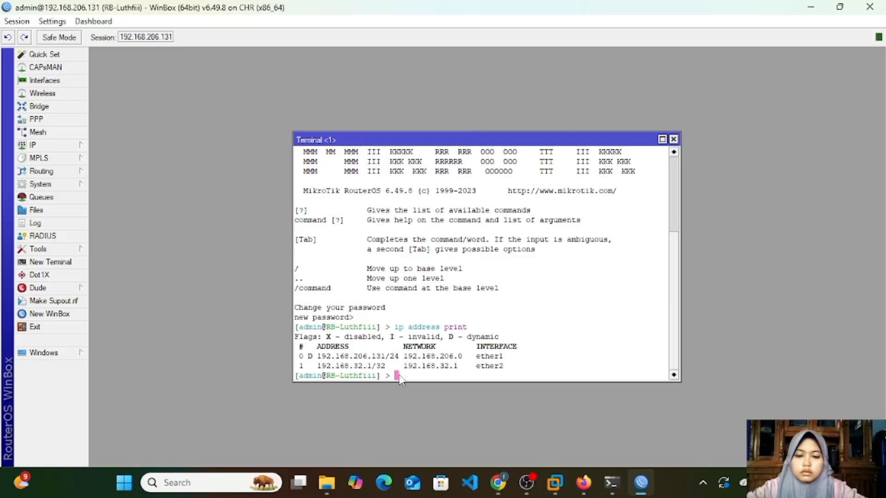
Step: Print the interface list in the WinBox terminal to check the available ports
{"action": "type", "text": "i"}
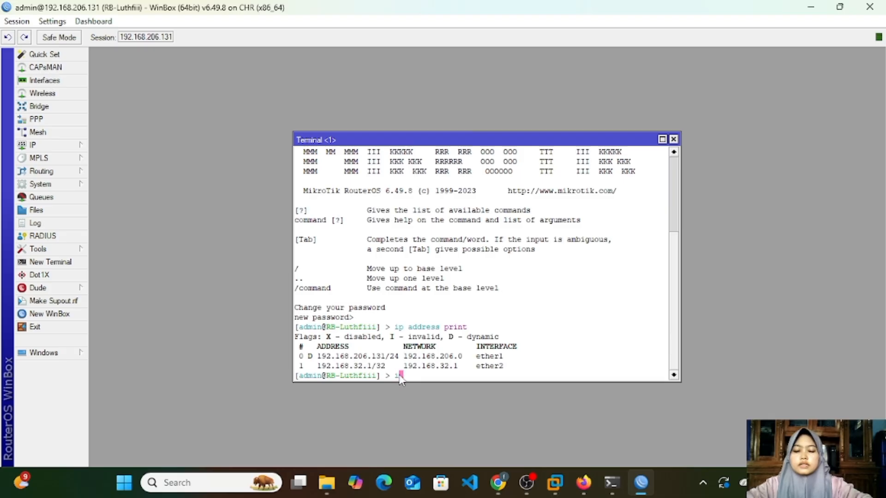
{"action": "type", "text": "nterfac"}
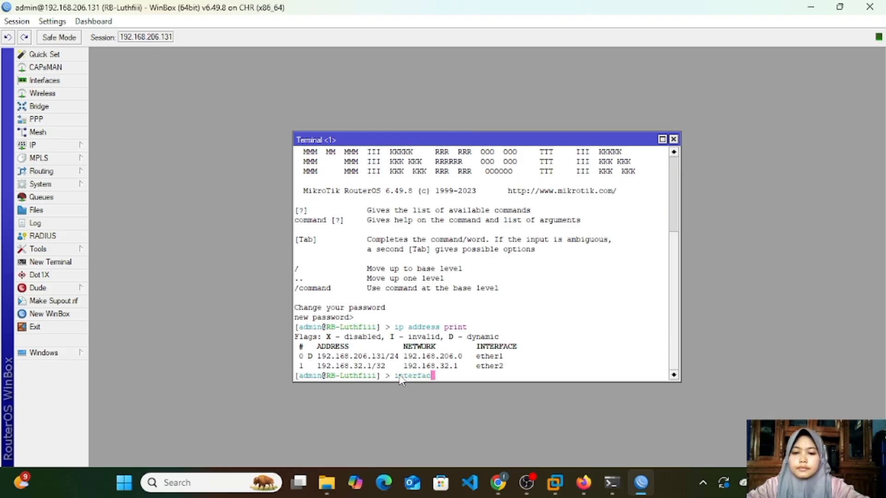
{"action": "type", "text": "e print"}
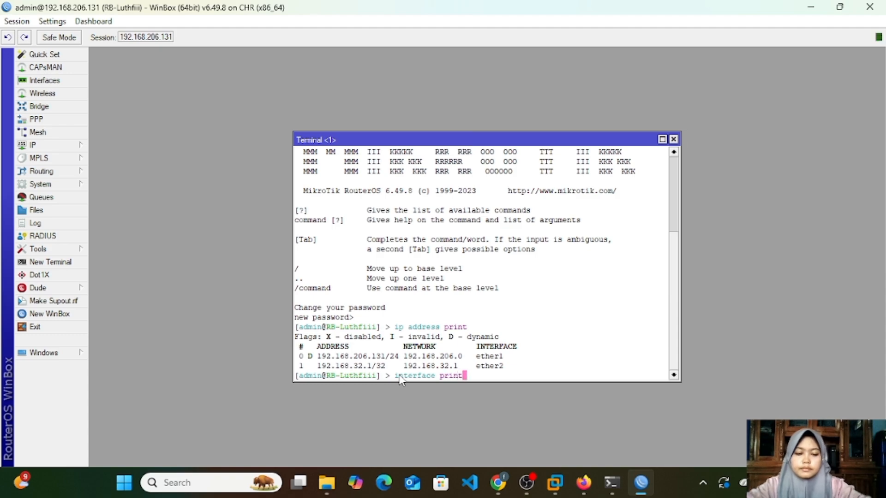
{"action": "key", "text": "Return"}
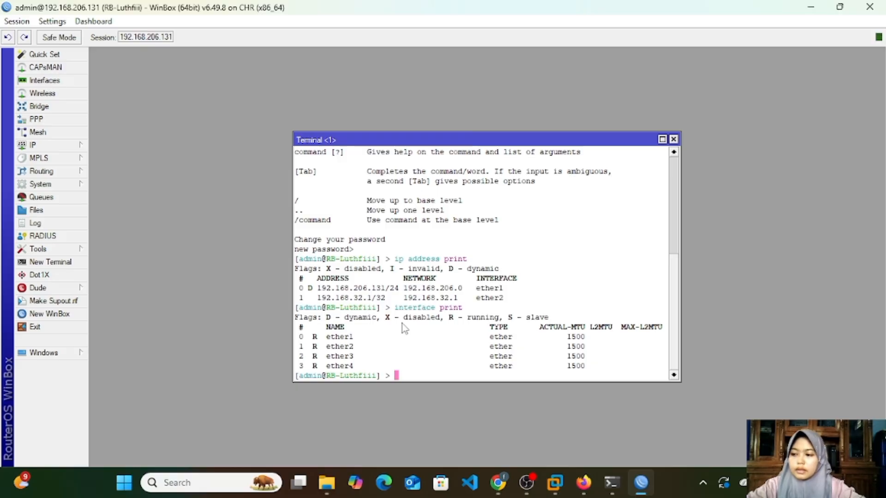
Step: Enter the ip address level in the terminal and add address 192.168.32.2 on interface ether3
{"action": "type", "text": "ip a"}
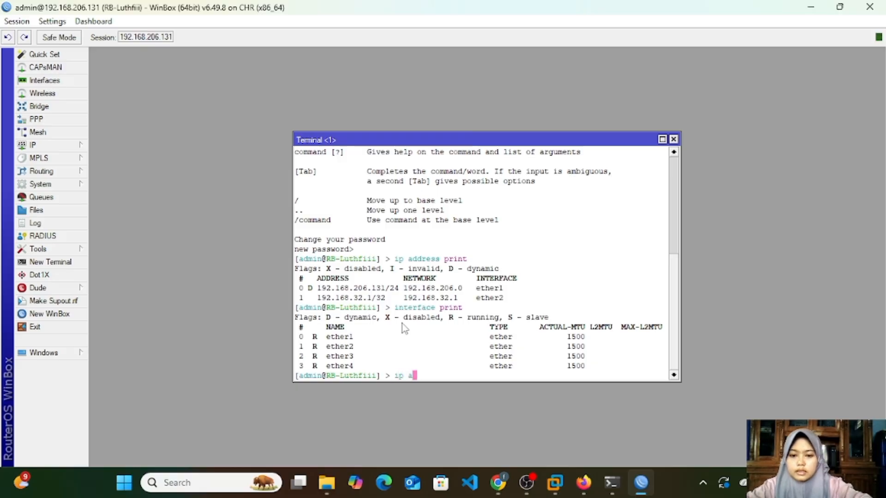
{"action": "type", "text": "ddress"}
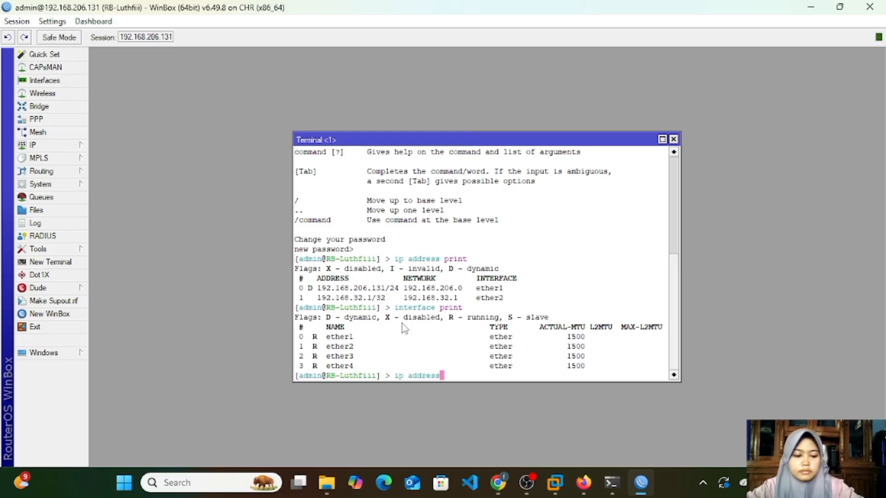
{"action": "key", "text": "Return"}
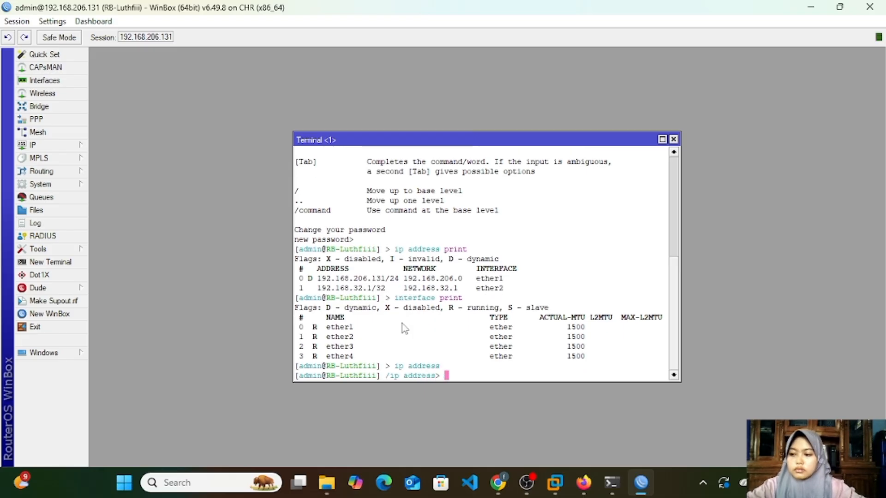
{"action": "type", "text": "add a"}
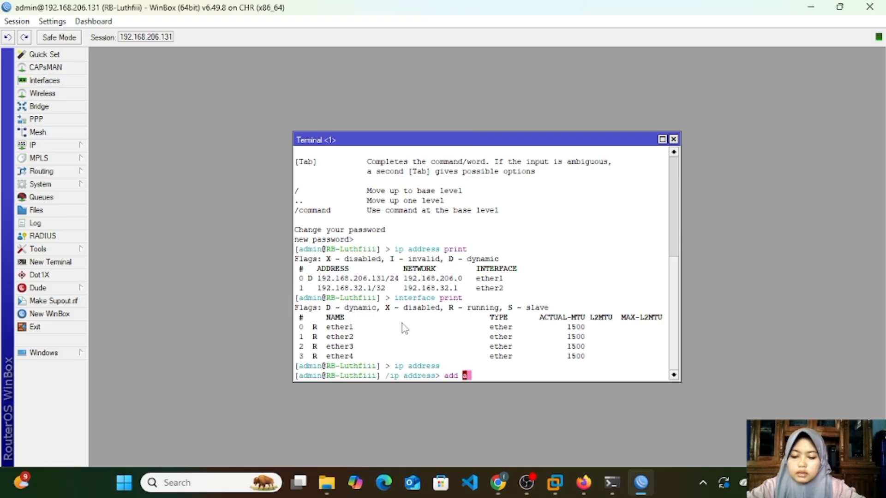
{"action": "type", "text": "ddress"}
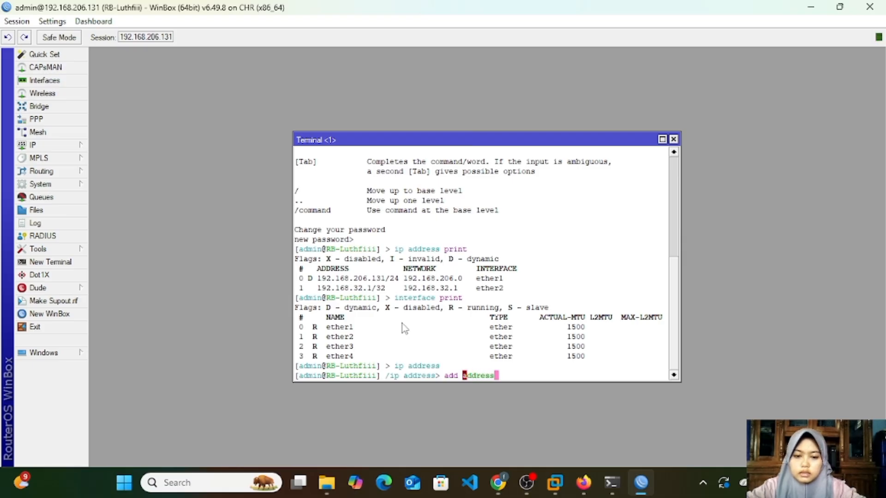
{"action": "type", "text": "="}
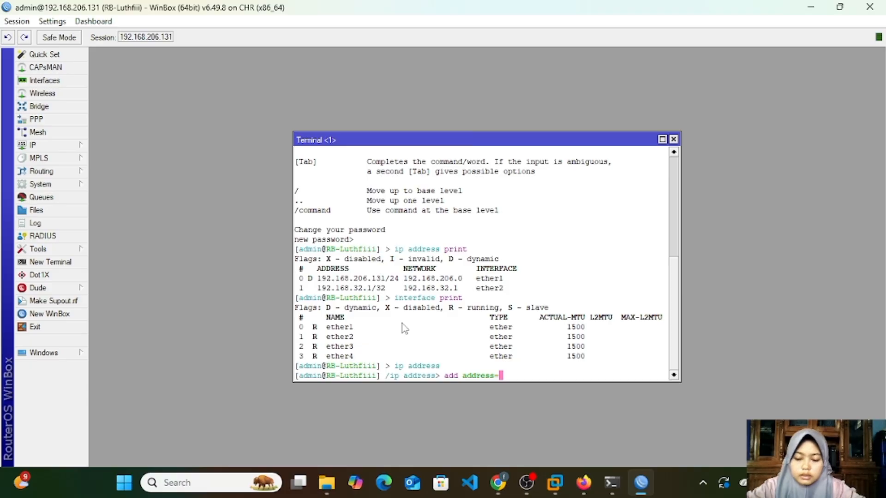
{"action": "type", "text": "1"}
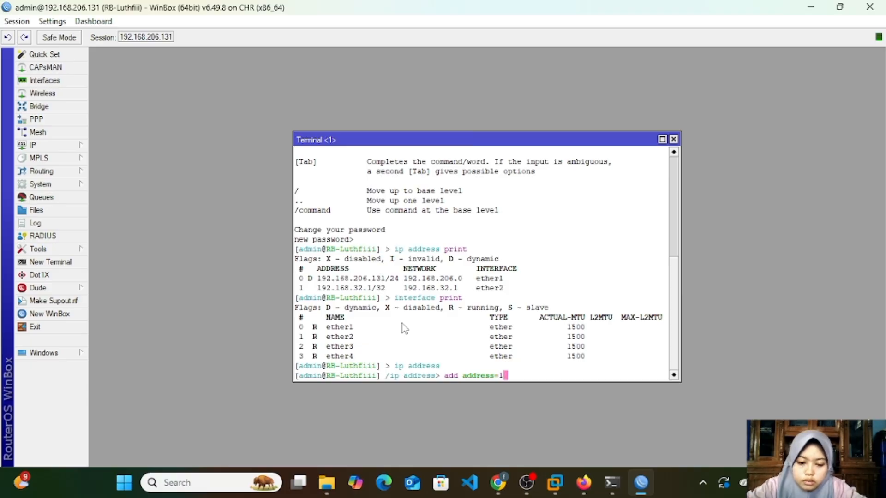
{"action": "type", "text": "92.1"}
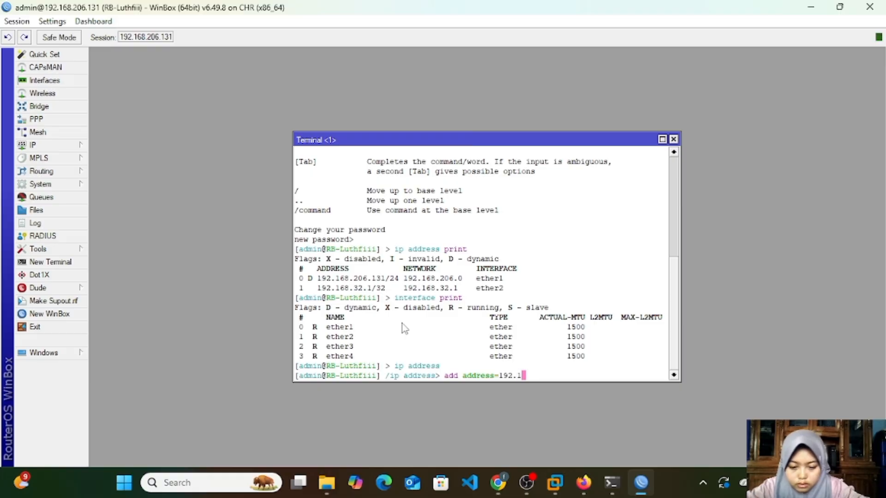
{"action": "type", "text": "68."}
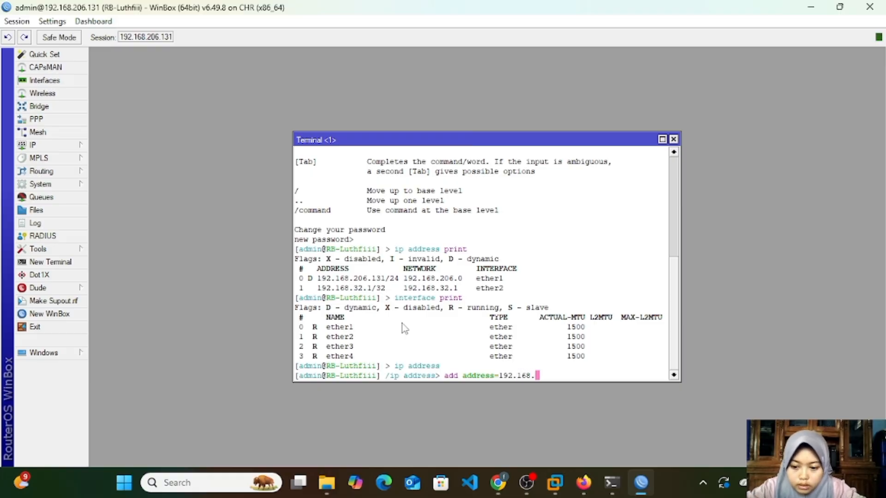
{"action": "type", "text": "32.2"}
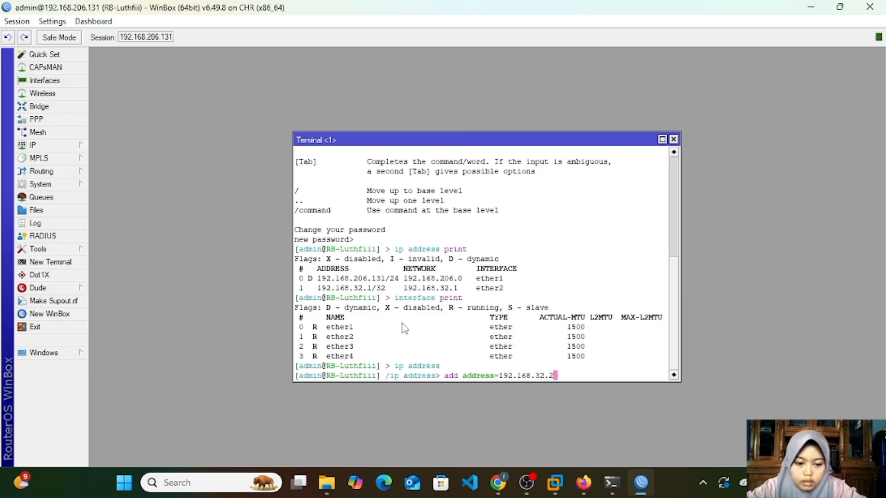
{"action": "type", "text": " inte"}
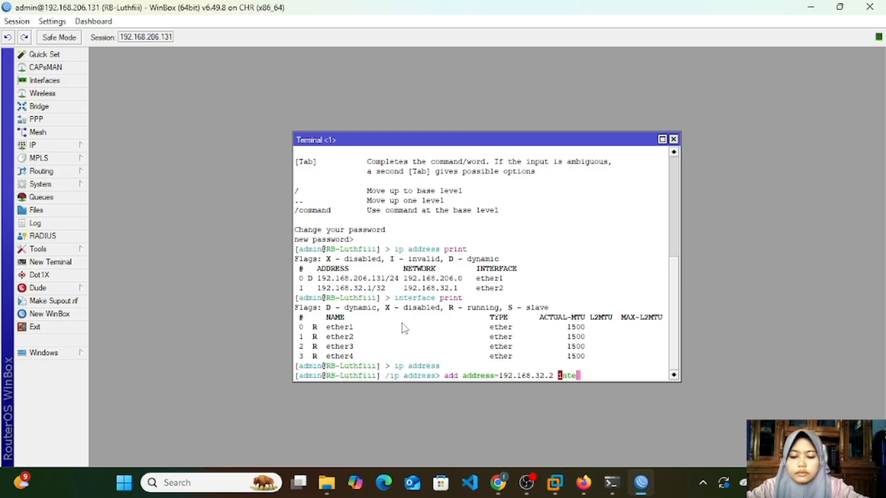
{"action": "type", "text": "rface"}
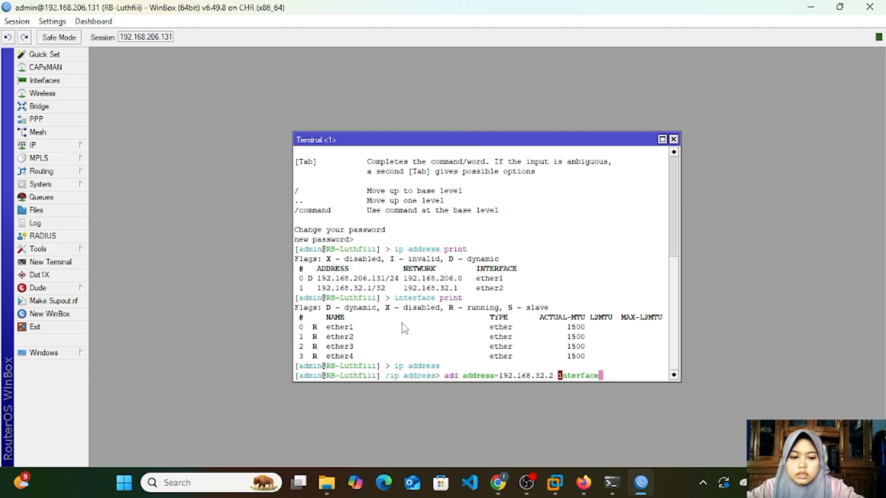
{"action": "type", "text": "="}
{"action": "type", "text": "et"}
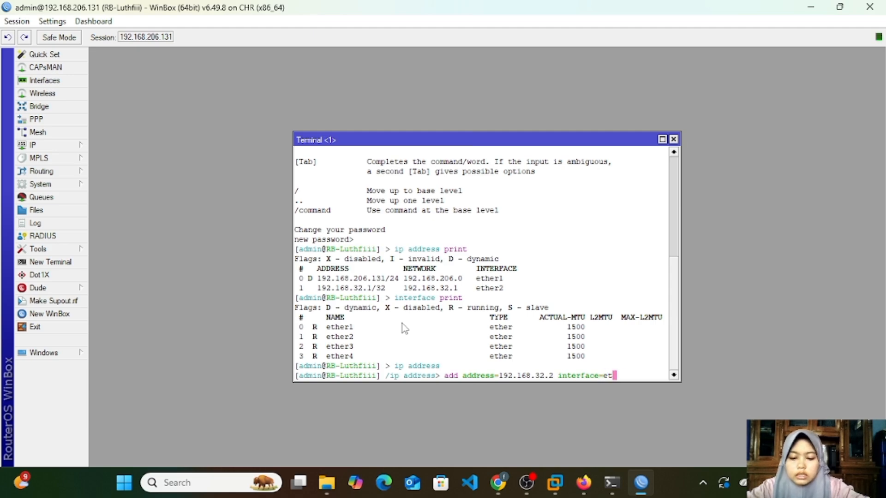
{"action": "type", "text": "her3"}
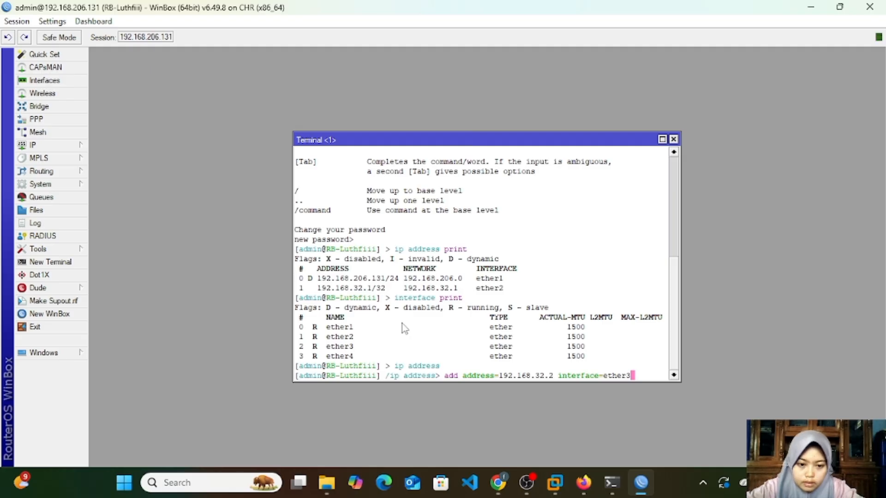
{"action": "key", "text": "Return"}
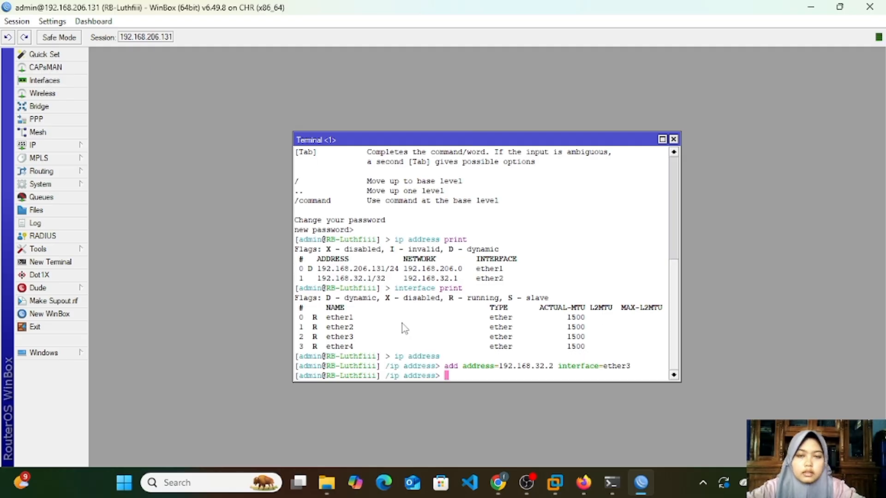
Step: Print the IP addresses in the terminal and remove address entry number 2, the one on ether3
{"action": "type", "text": "print"}
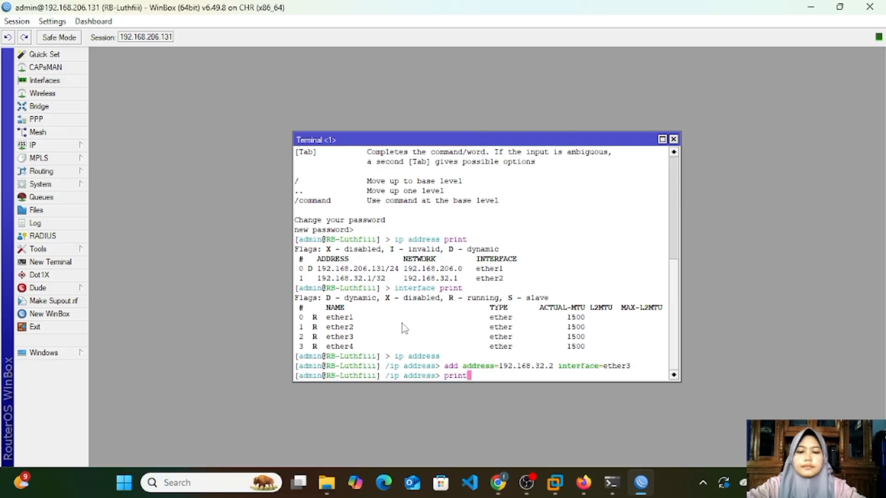
{"action": "key", "text": "Return"}
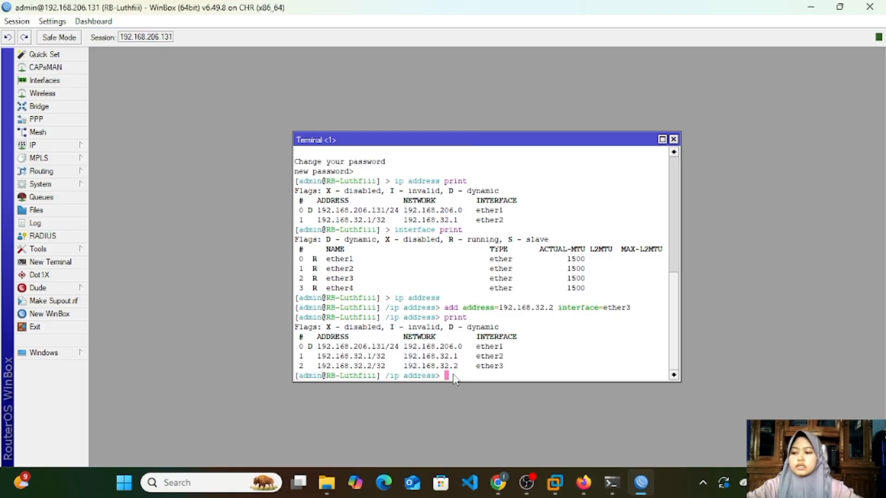
{"action": "type", "text": "remo"}
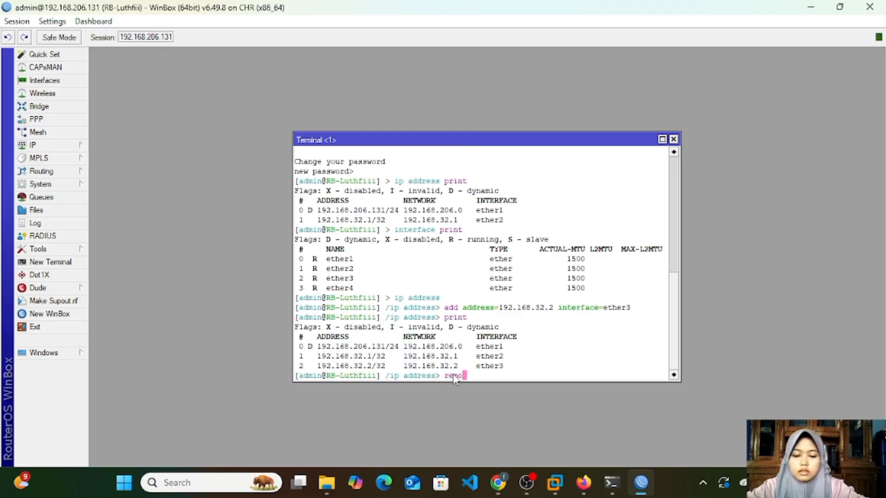
{"action": "type", "text": "ve num"}
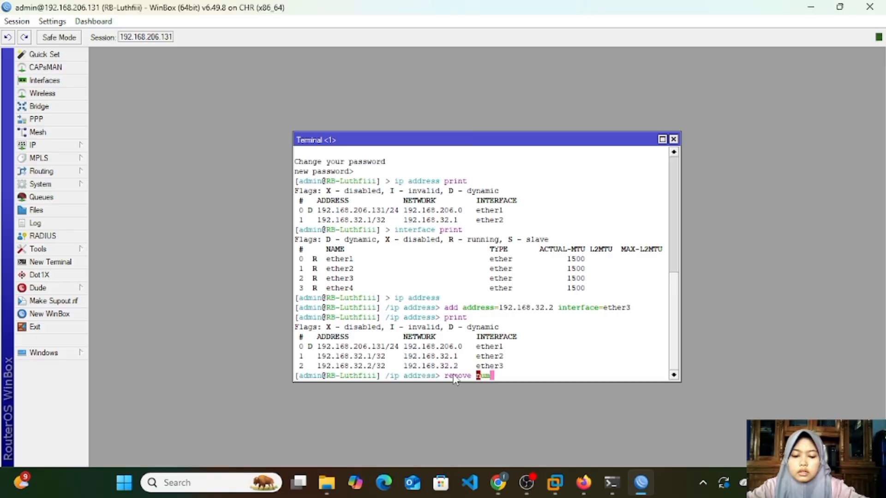
{"action": "type", "text": "ber"}
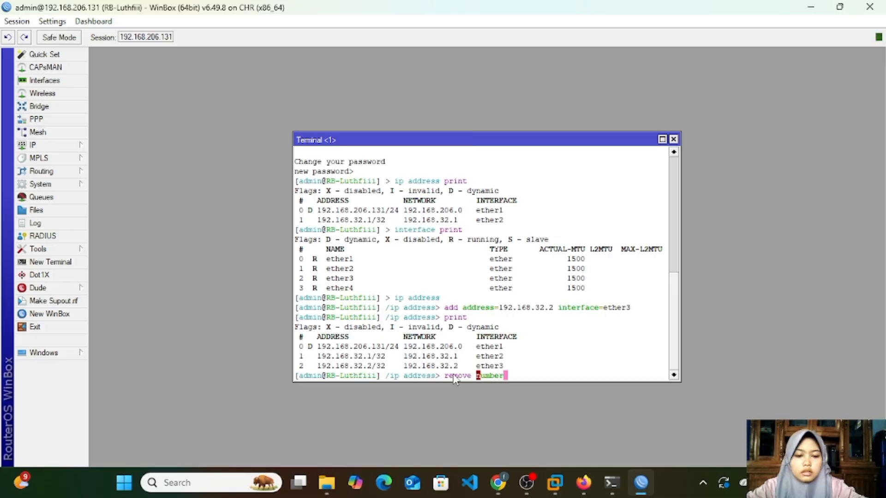
{"action": "type", "text": "=2"}
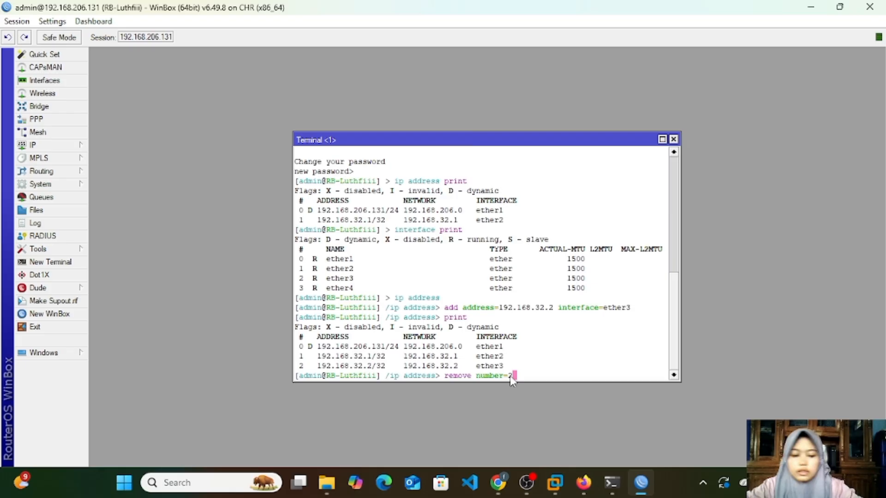
{"action": "key", "text": "Return"}
Step: Print the address list again to check the removal and close the terminal
{"action": "type", "text": "print"}
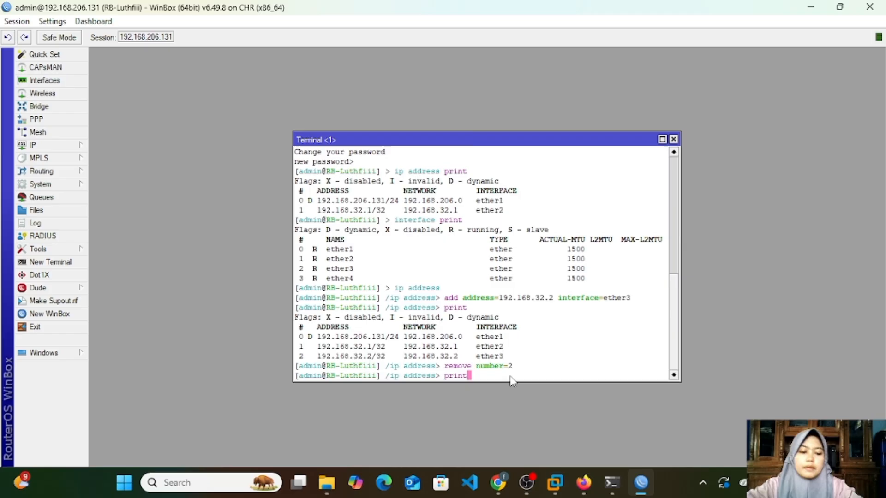
{"action": "key", "text": "Return"}
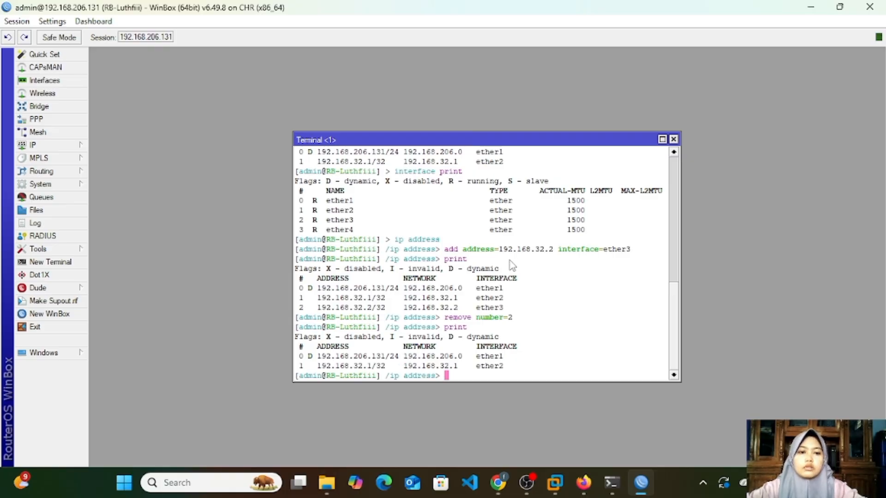
{"action": "left_click", "coordinate": [673, 140]}
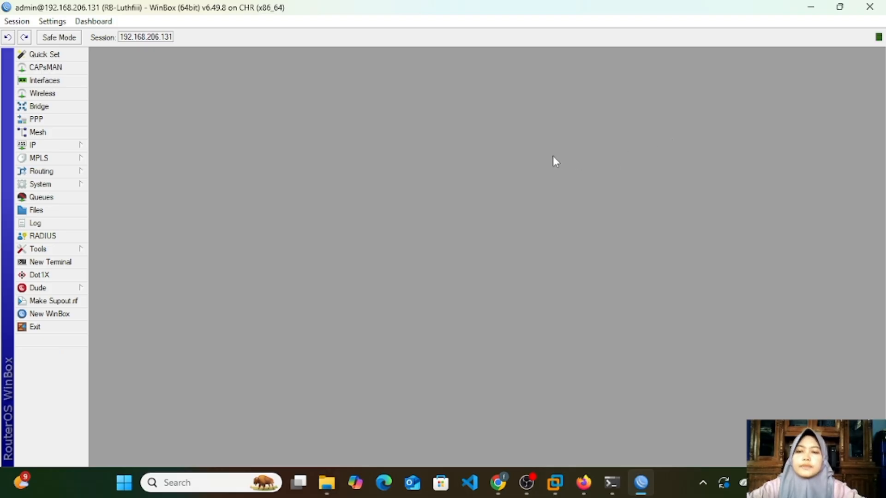
Step: Disable the 192.168.32.1 entry on ether2 in the graphical IP address list and close the list
{"action": "left_click", "coordinate": [53, 143]}
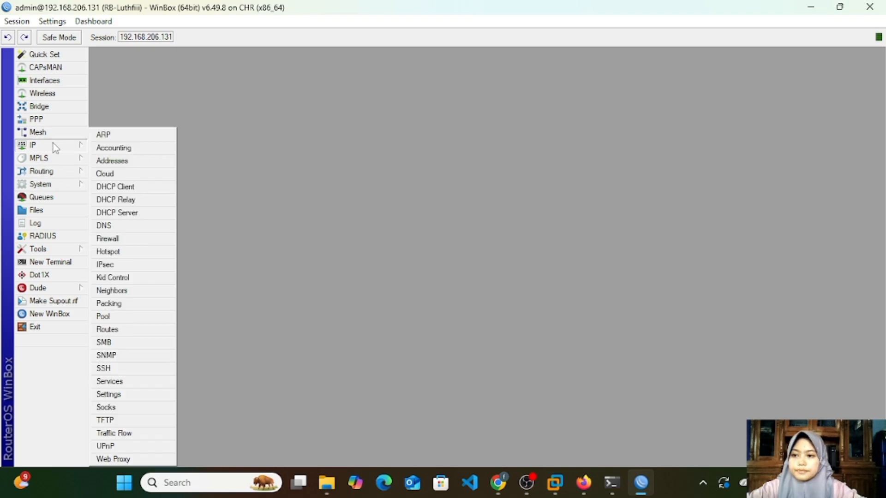
{"action": "left_click", "coordinate": [110, 161]}
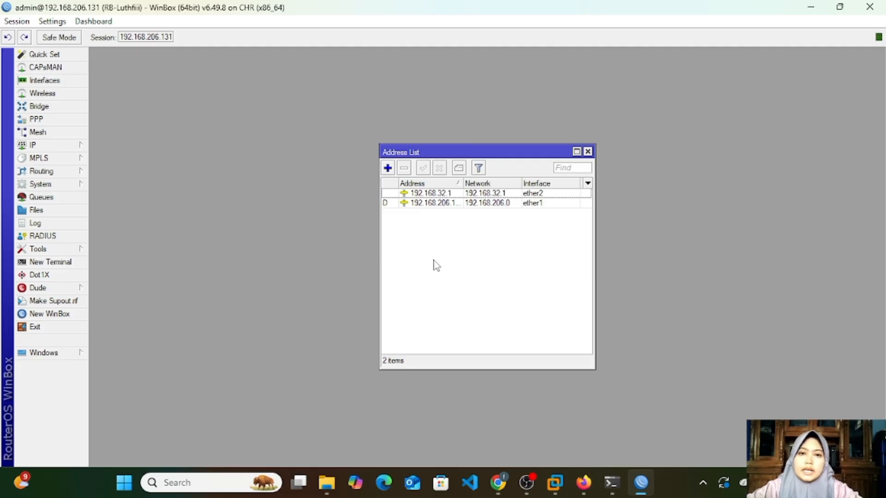
{"action": "left_click", "coordinate": [445, 196]}
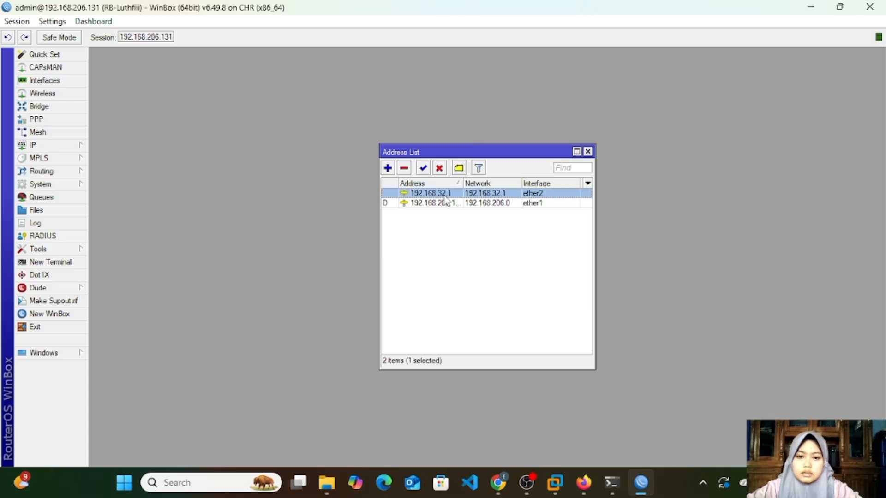
{"action": "left_click", "coordinate": [439, 169]}
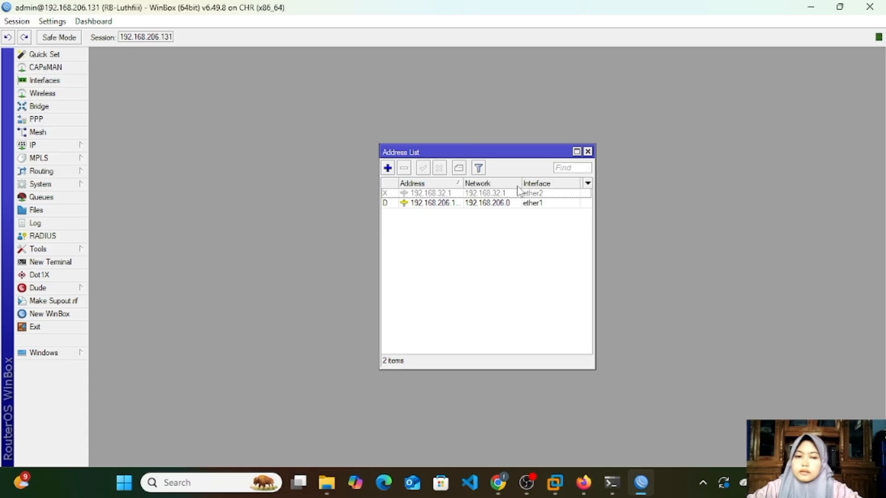
{"action": "left_click", "coordinate": [588, 153]}
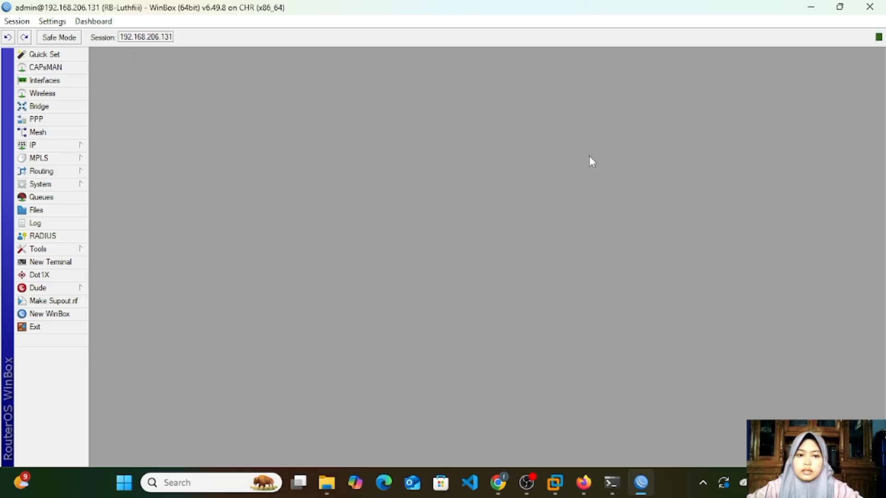
Step: Open a new terminal, leave the new password blank, and print the addresses from the ip address level
{"action": "left_click", "coordinate": [51, 262]}
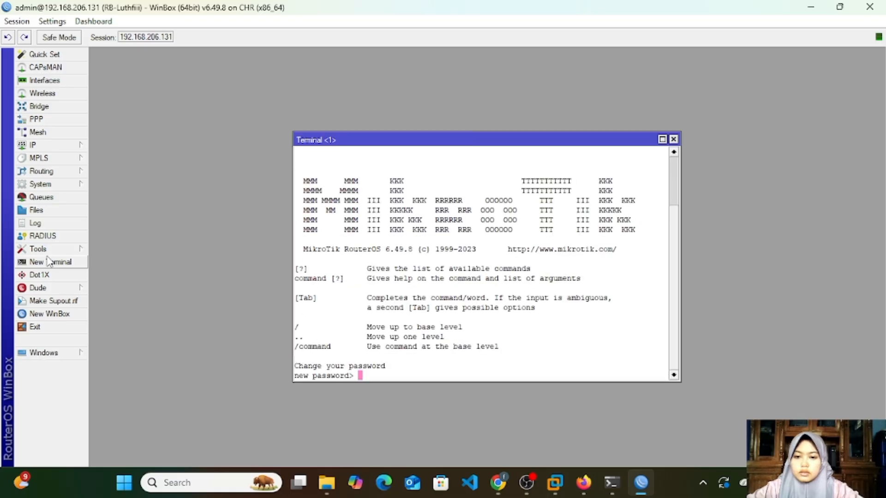
{"action": "key", "text": "Return"}
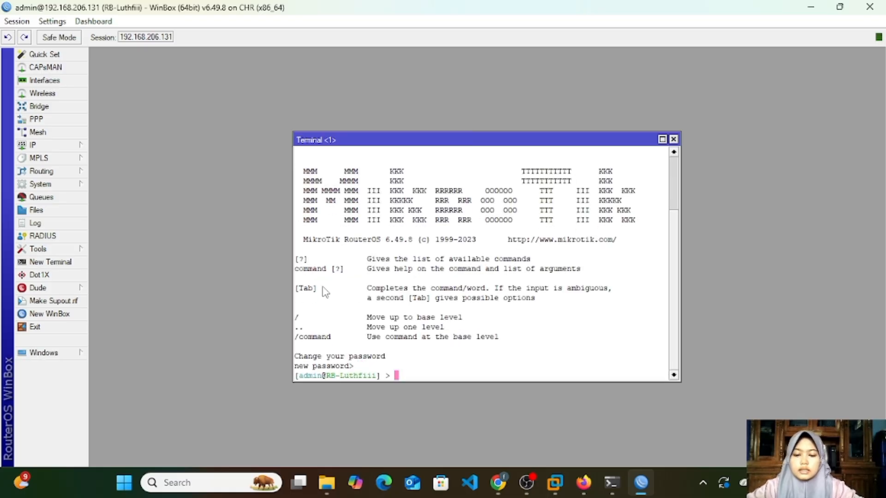
{"action": "type", "text": "ip add"}
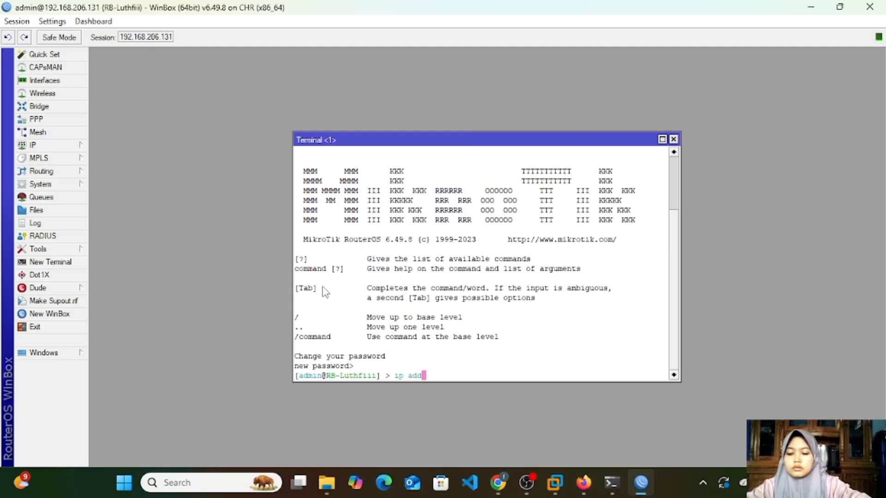
{"action": "type", "text": "ress"}
{"action": "key", "text": "Return"}
{"action": "type", "text": "p"}
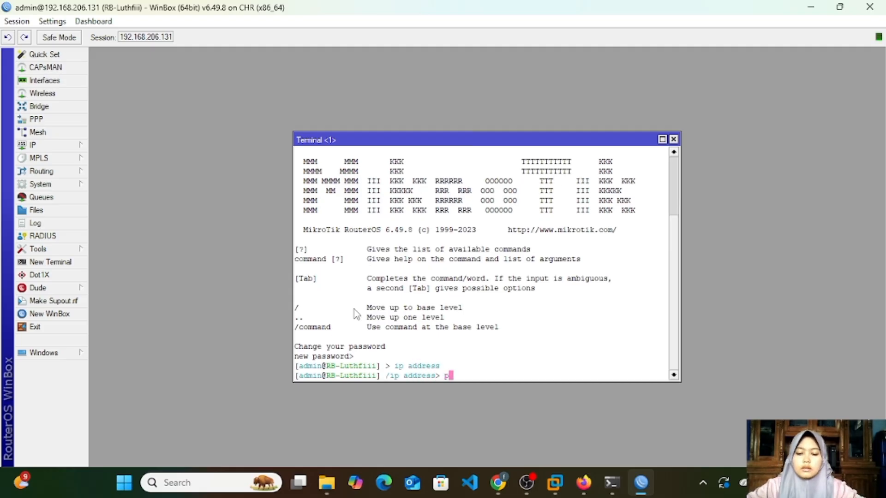
{"action": "type", "text": "rint"}
{"action": "key", "text": "Return"}
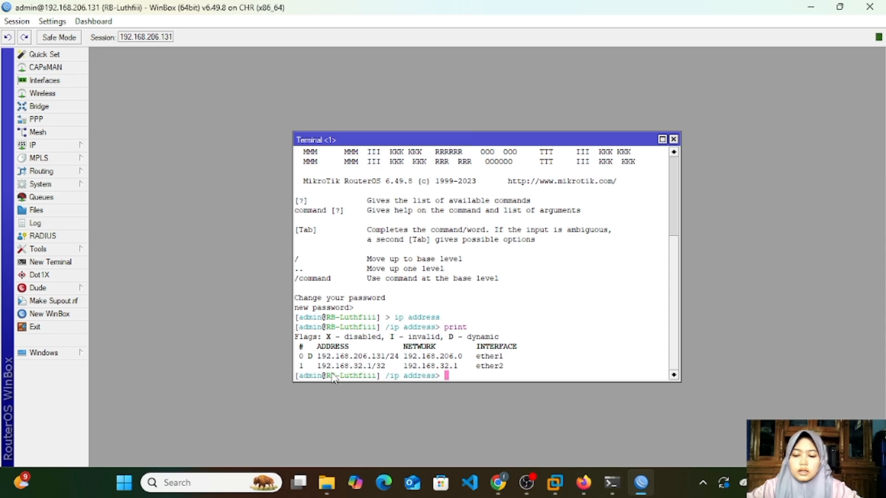
Step: Disable address entry number 1 with a terminal command and print the address list to check its status
{"action": "type", "text": "disable"}
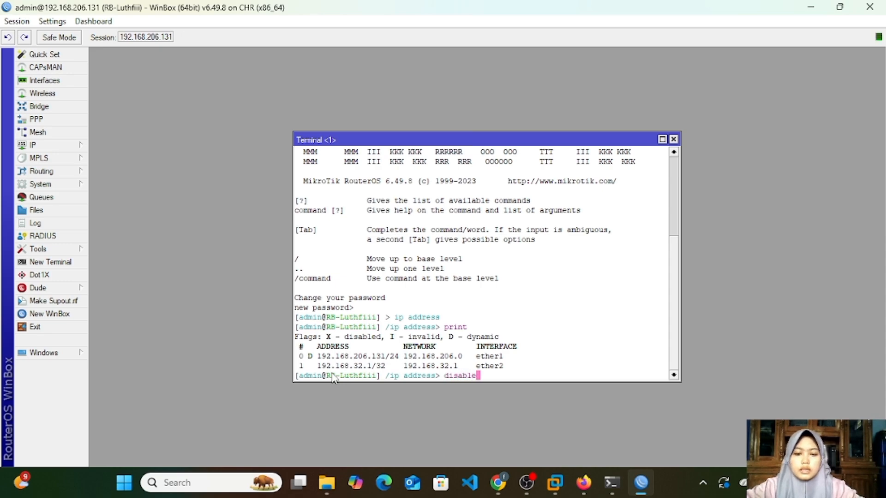
{"action": "type", "text": " number"}
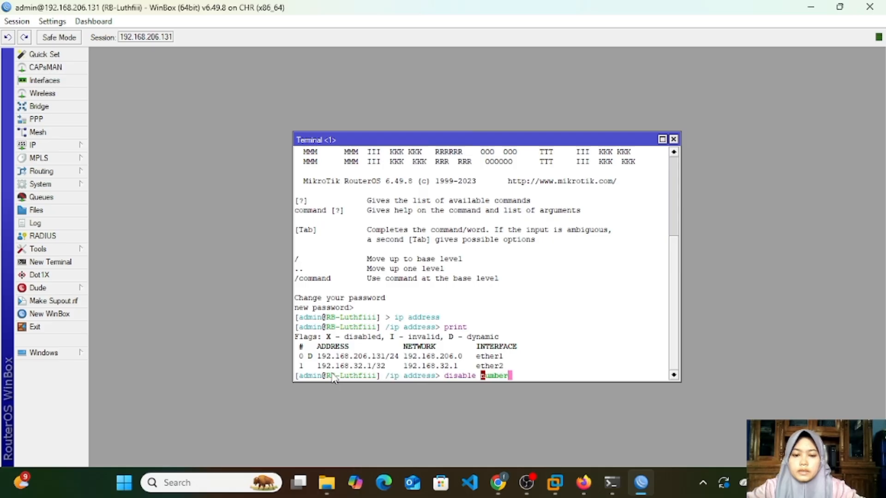
{"action": "type", "text": "="}
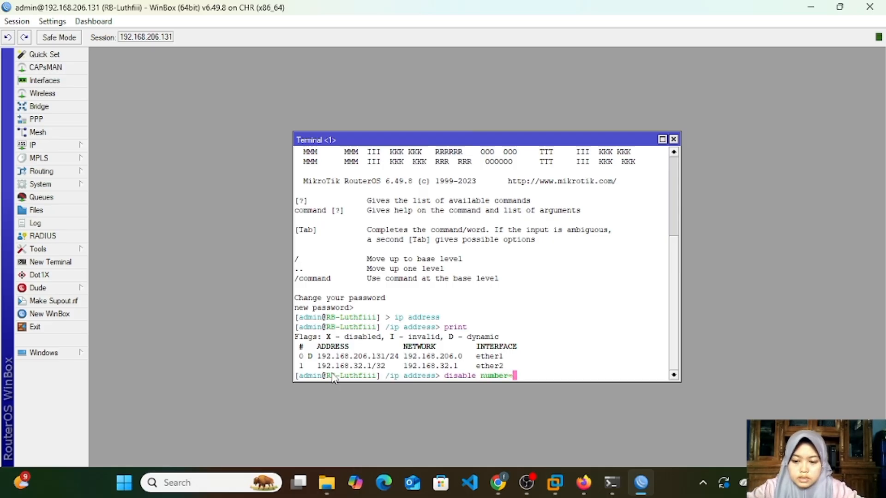
{"action": "type", "text": "1"}
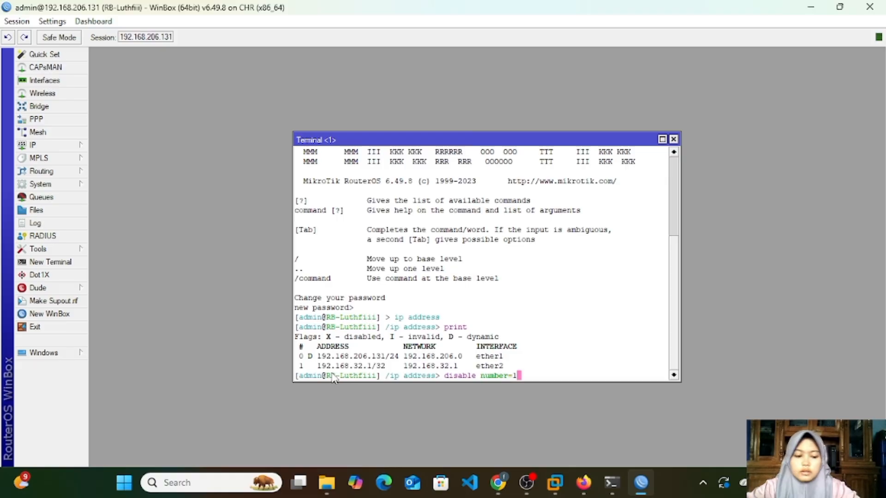
{"action": "key", "text": "Return"}
{"action": "type", "text": "print"}
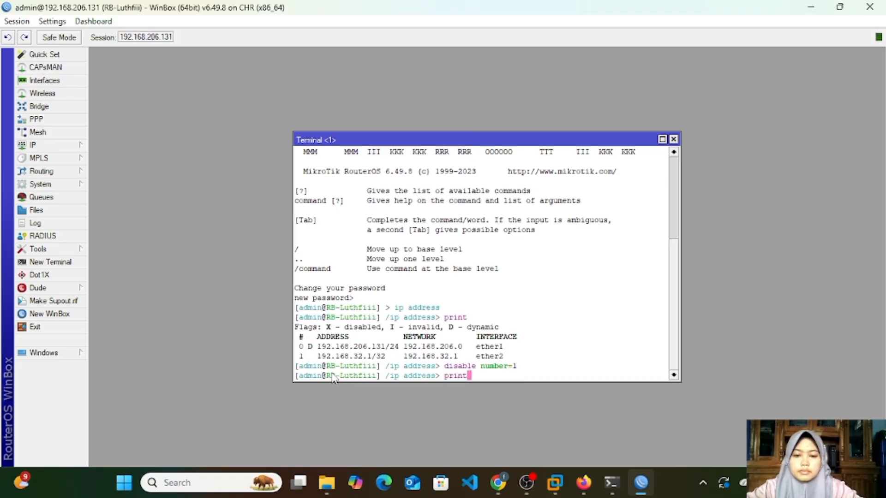
{"action": "key", "text": "Return"}
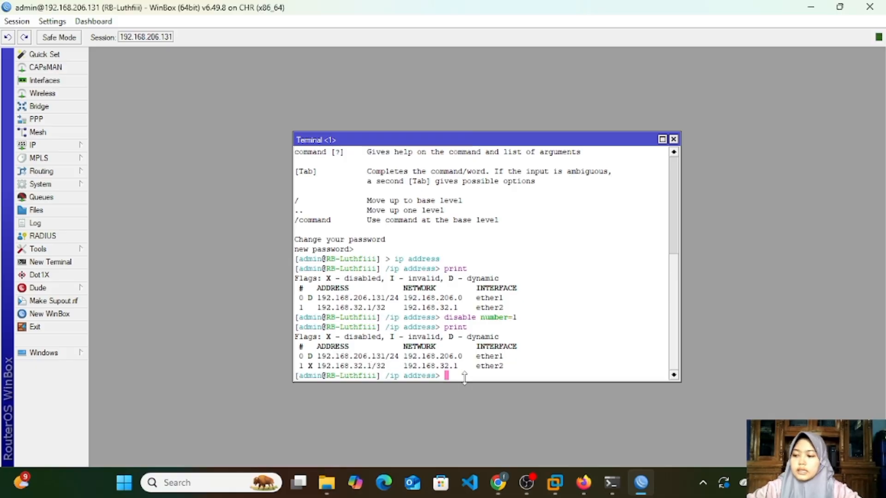
Step: Re-enable address entry number 1 by reusing the earlier disable command as enable, and print the address list
{"action": "type", "text": "enab"}
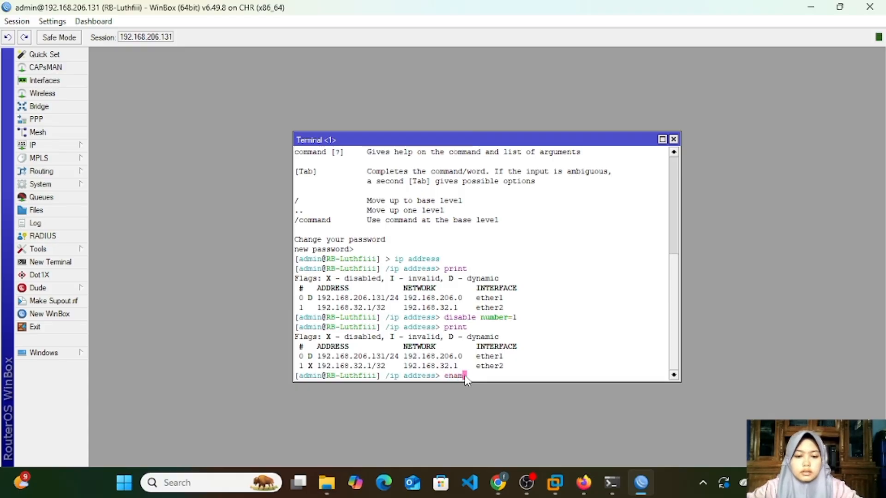
{"action": "key", "text": "BackSpace"}
{"action": "key", "text": "BackSpace"}
{"action": "key", "text": "BackSpace"}
{"action": "key", "text": "BackSpace"}
{"action": "key", "text": "Up"}
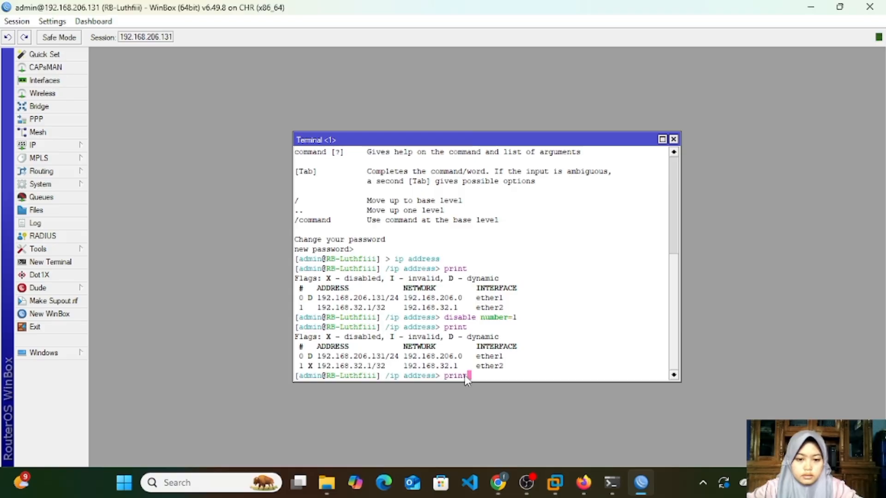
{"action": "key", "text": "Up"}
{"action": "key", "text": "Left"}
{"action": "key", "text": "Left"}
{"action": "key", "text": "Left"}
{"action": "key", "text": "Left"}
{"action": "key", "text": "Left"}
{"action": "key", "text": "Left"}
{"action": "key", "text": "Left"}
{"action": "key", "text": "Left"}
{"action": "key", "text": "Left"}
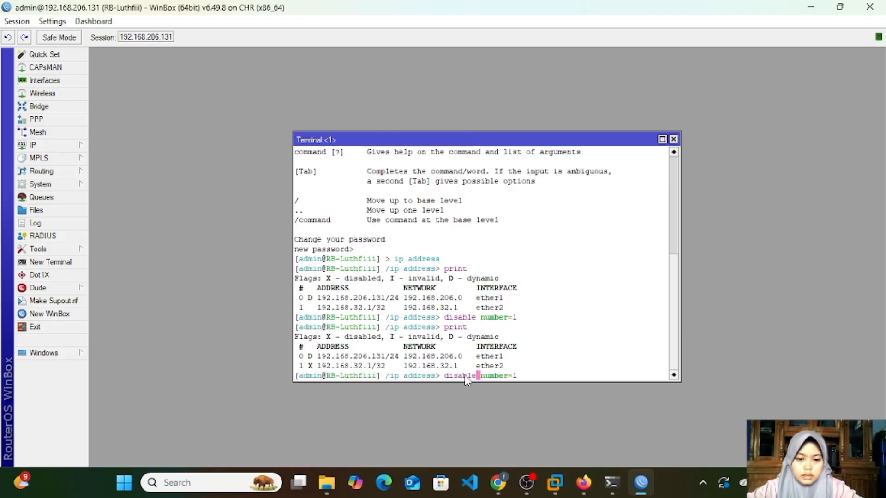
{"action": "key", "text": "BackSpace"}
{"action": "key", "text": "BackSpace"}
{"action": "key", "text": "BackSpace"}
{"action": "key", "text": "BackSpace"}
{"action": "key", "text": "BackSpace"}
{"action": "key", "text": "BackSpace"}
{"action": "key", "text": "BackSpace"}
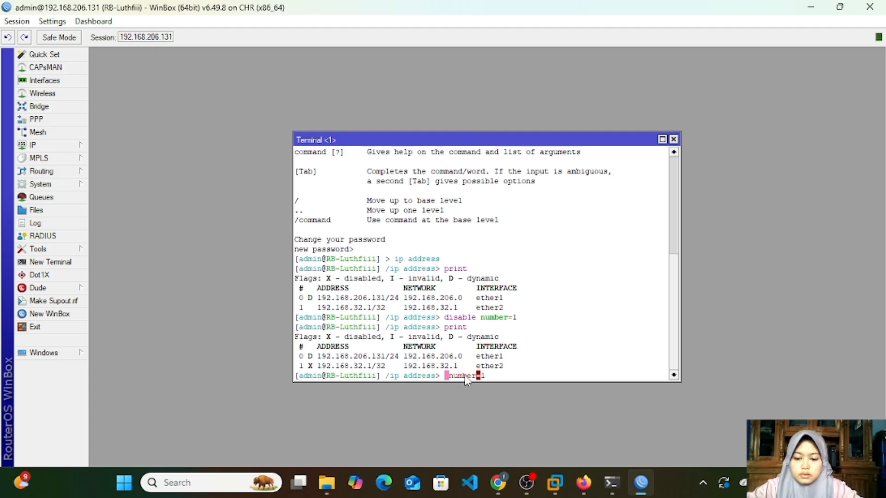
{"action": "type", "text": "enable"}
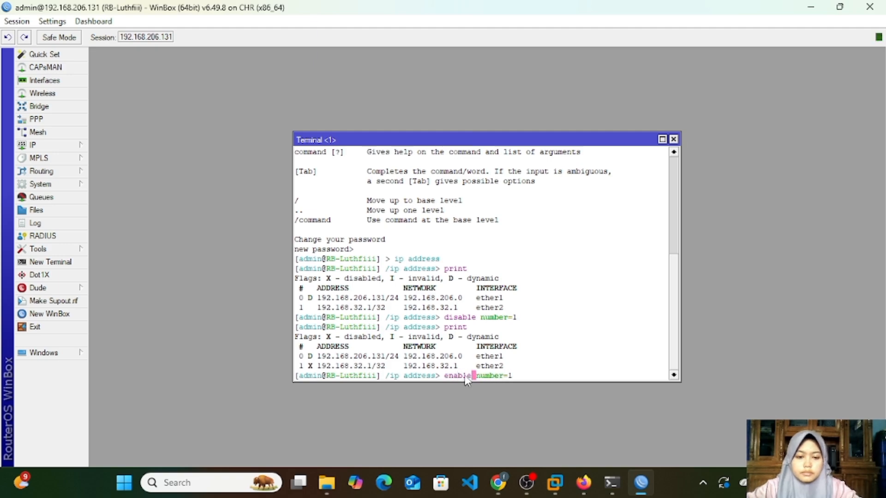
{"action": "key", "text": "Return"}
{"action": "type", "text": "print"}
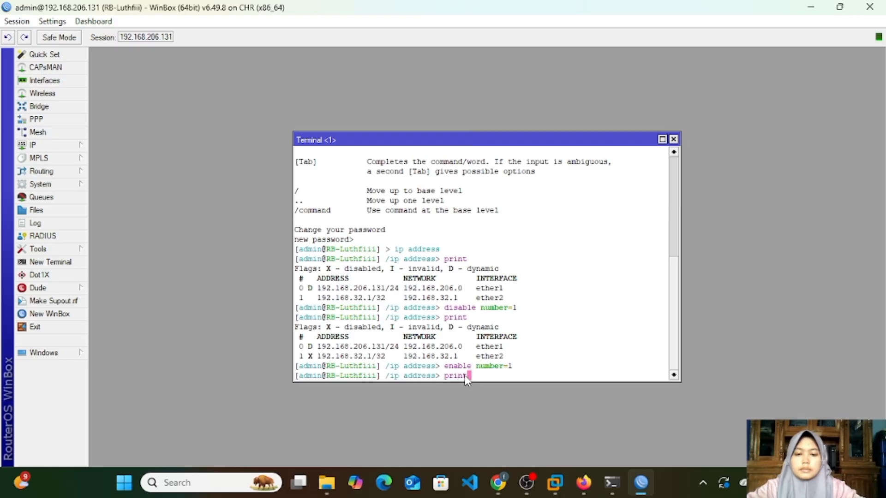
{"action": "key", "text": "Return"}
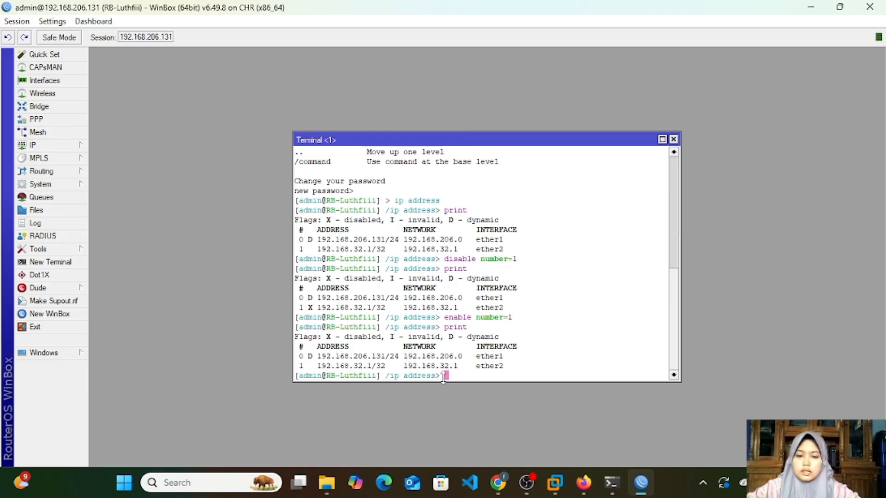
Step: Change address entry number 1 to 192.168.33.1 with a terminal set command and print the address list
{"action": "type", "text": "set"}
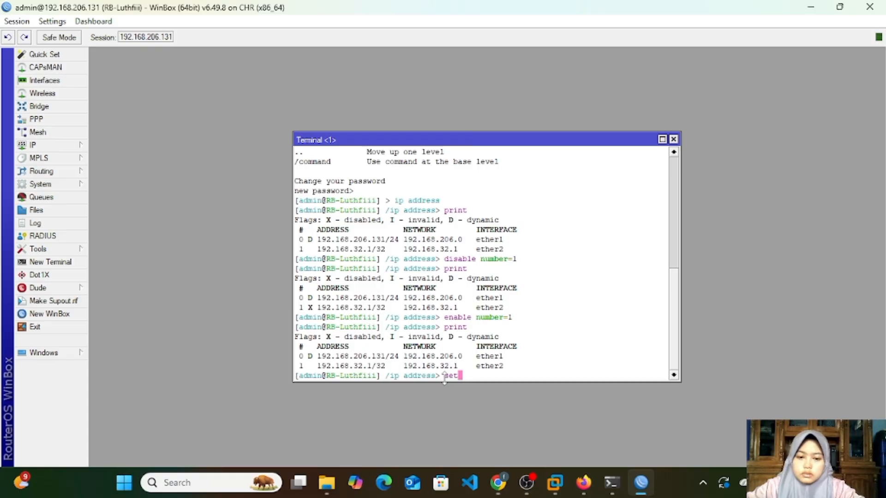
{"action": "type", "text": " 1"}
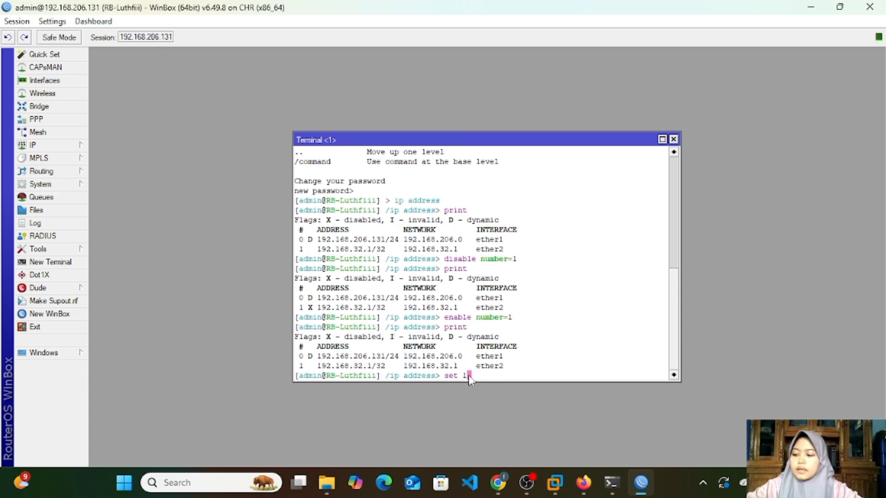
{"action": "type", "text": "dress"}
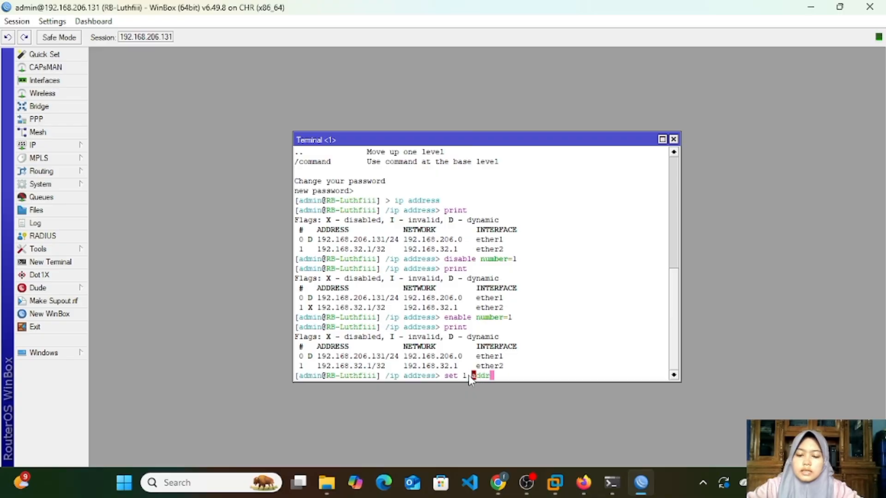
{"action": "type", "text": "="}
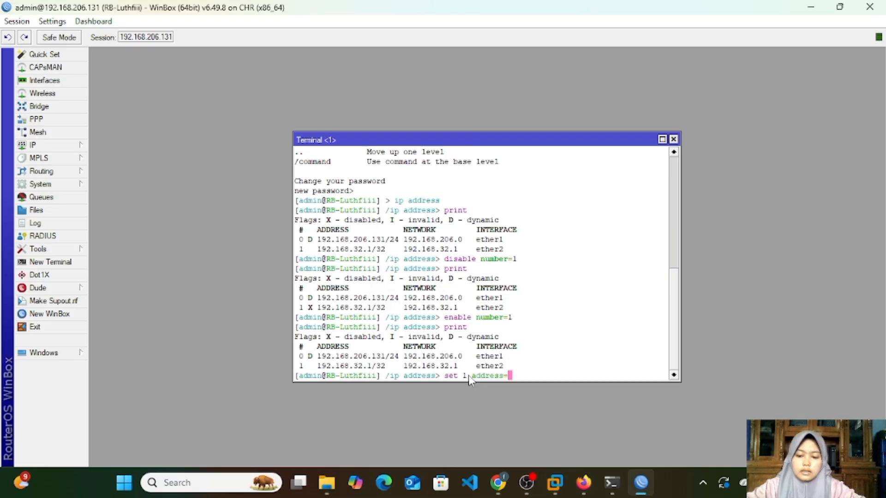
{"action": "type", "text": "192"}
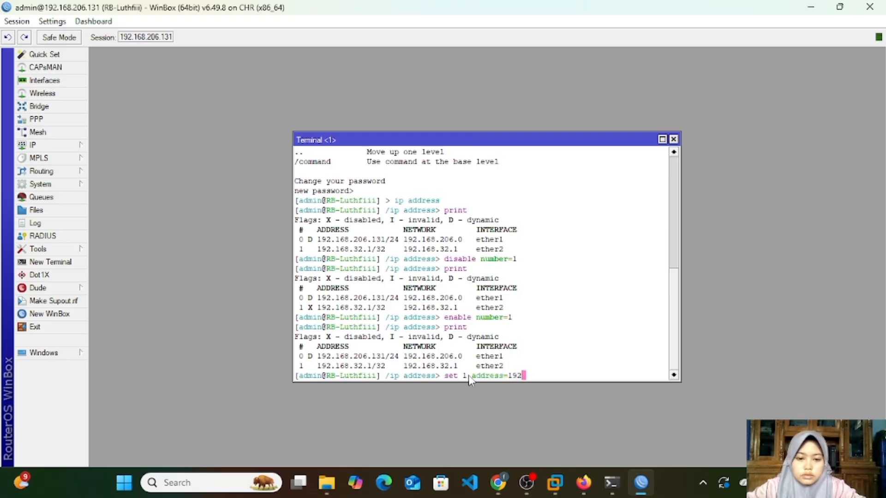
{"action": "type", "text": ".16"}
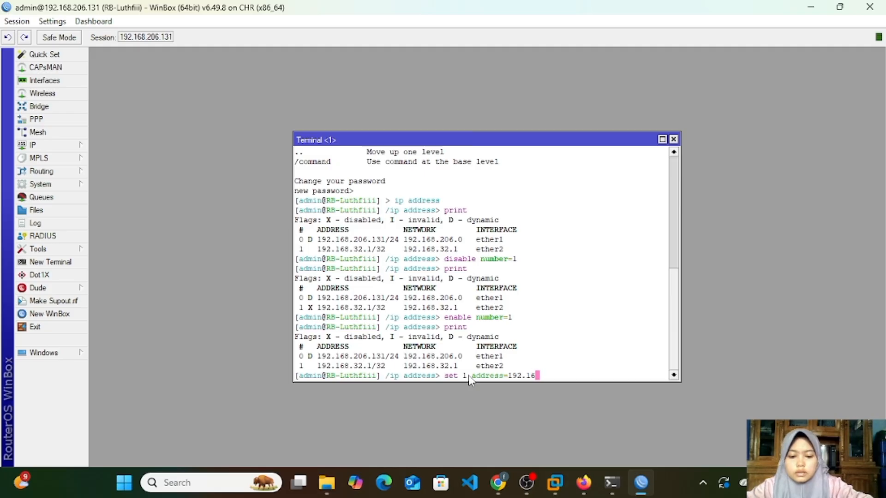
{"action": "type", "text": "8.33"}
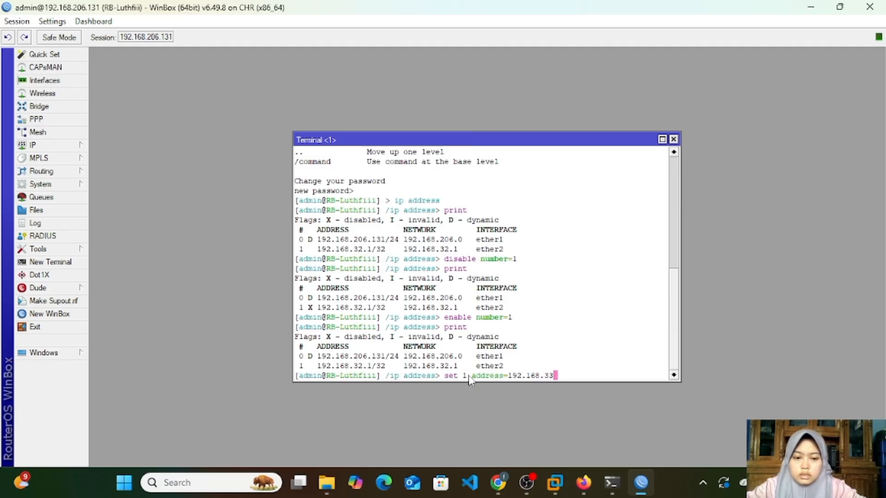
{"action": "type", "text": ".1"}
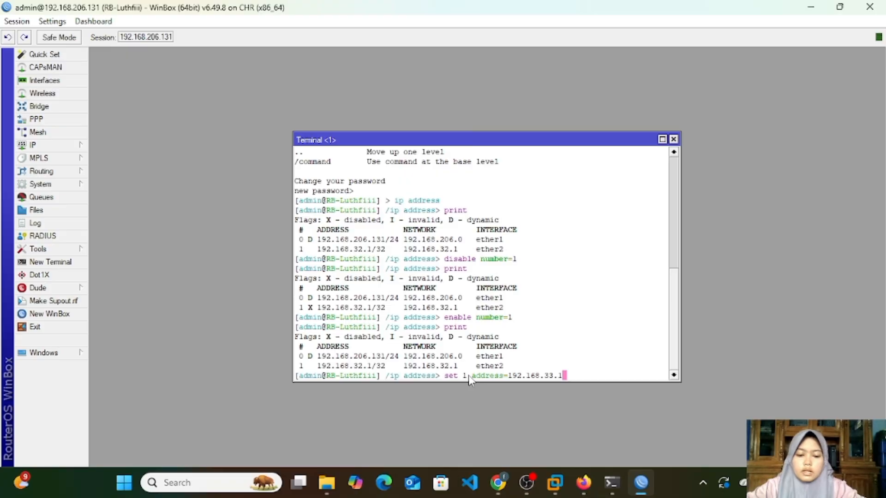
{"action": "key", "text": "Return"}
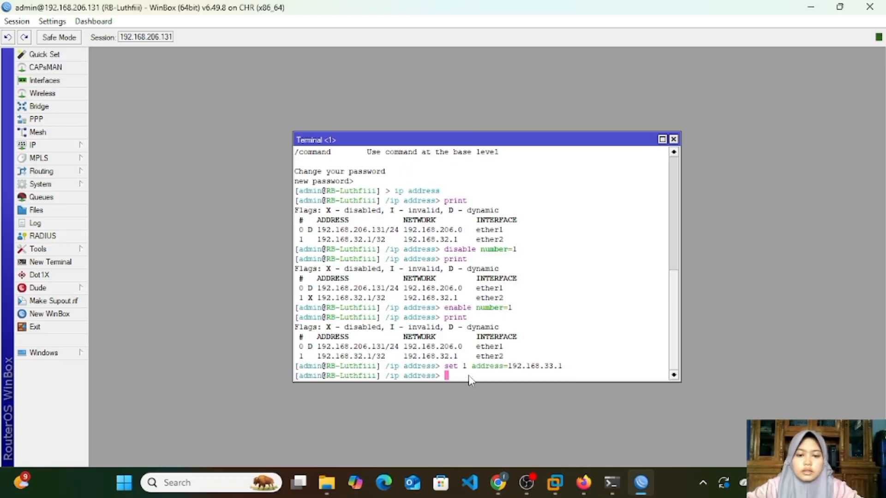
{"action": "type", "text": "print"}
{"action": "key", "text": "Return"}
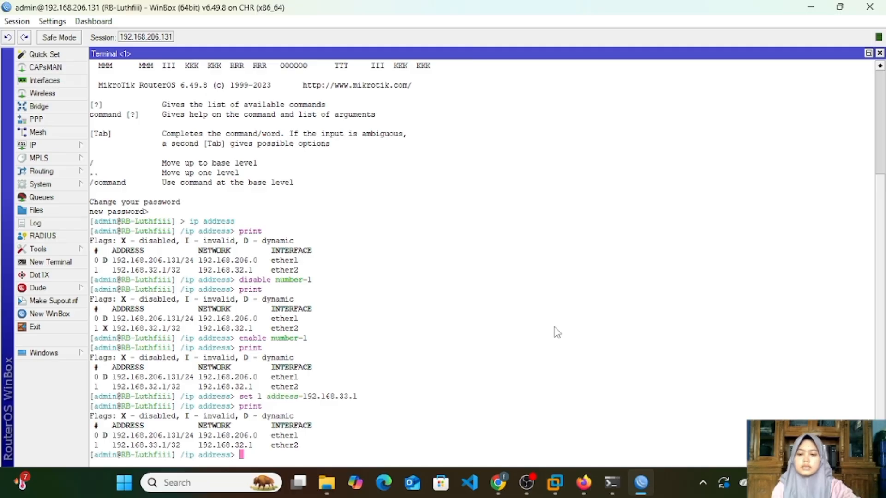
{"action": "type", "text": "sys"}
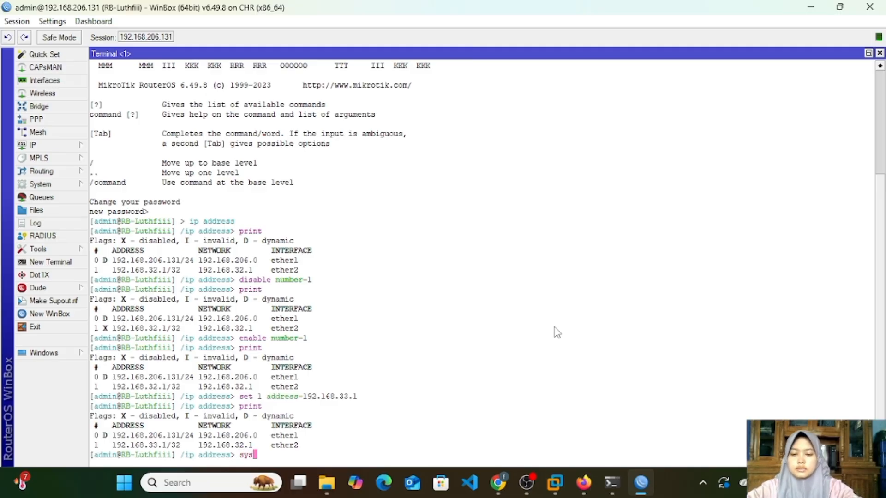
{"action": "key", "text": "BackSpace"}
{"action": "key", "text": "BackSpace"}
{"action": "key", "text": "BackSpace"}
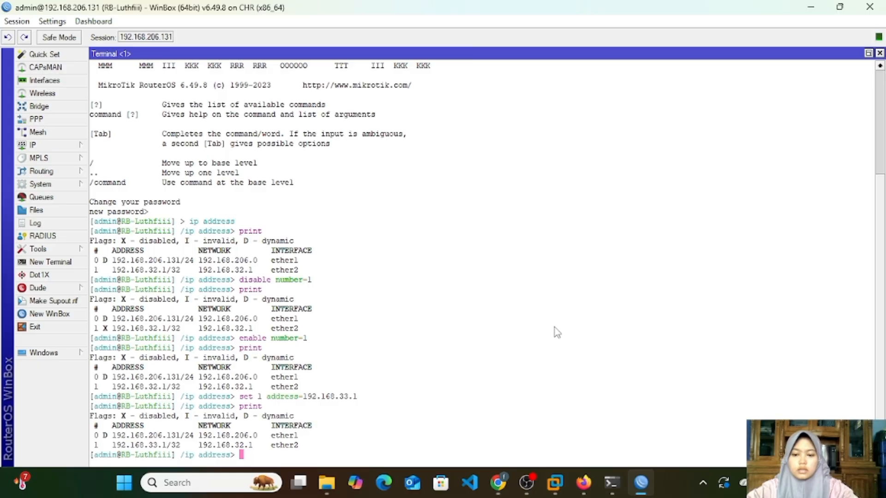
Step: Leave the ip address level for the base level, enter system and its identity level, and return to the base level
{"action": "type", "text": "/"}
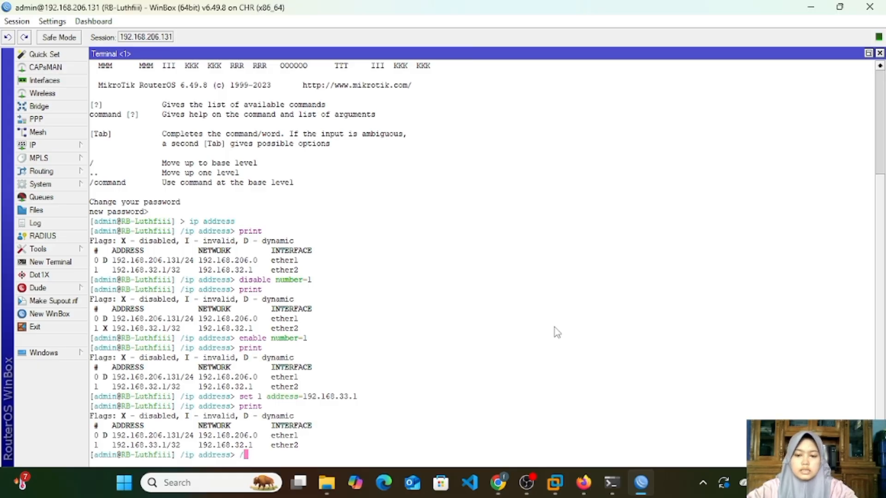
{"action": "key", "text": "Return"}
{"action": "type", "text": "s"}
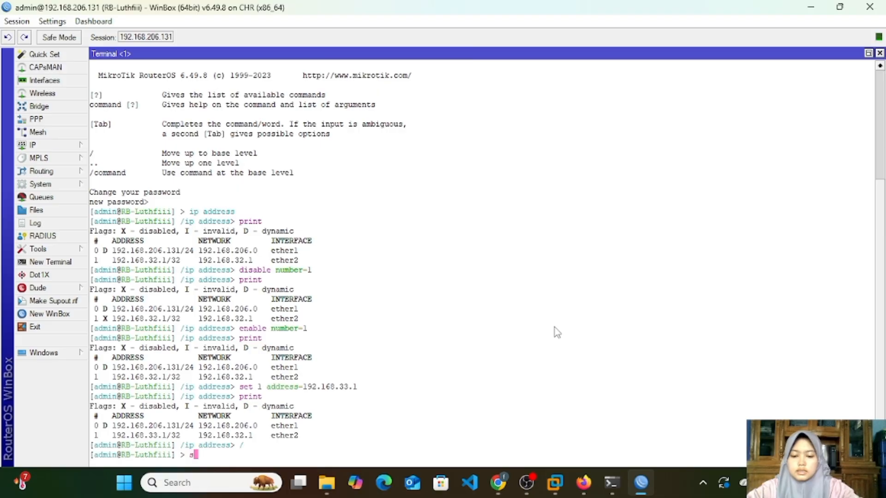
{"action": "type", "text": "ystem"}
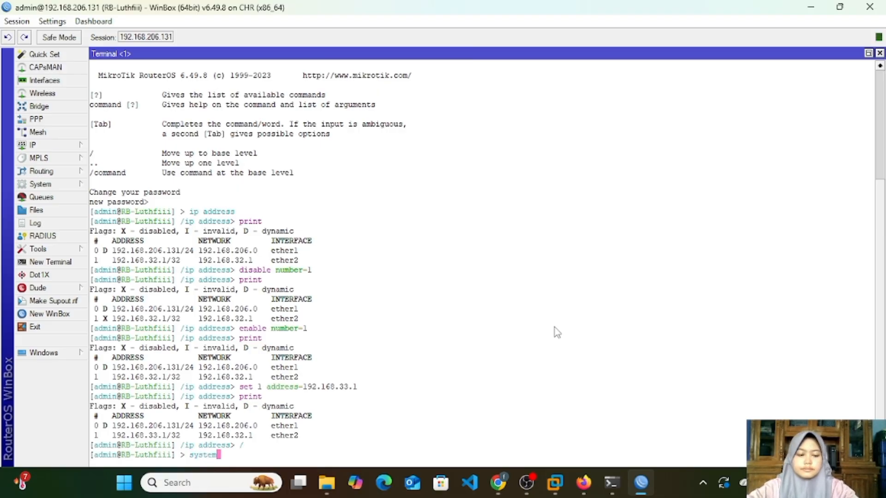
{"action": "key", "text": "Return"}
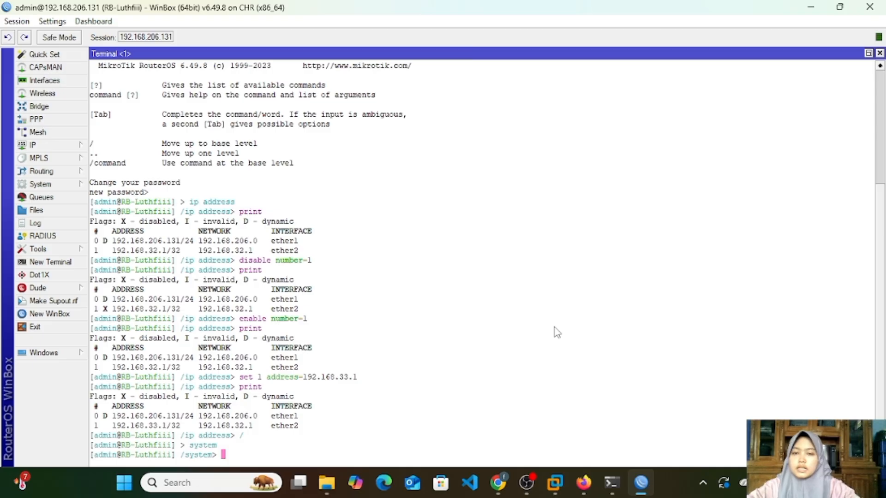
{"action": "type", "text": "identity"}
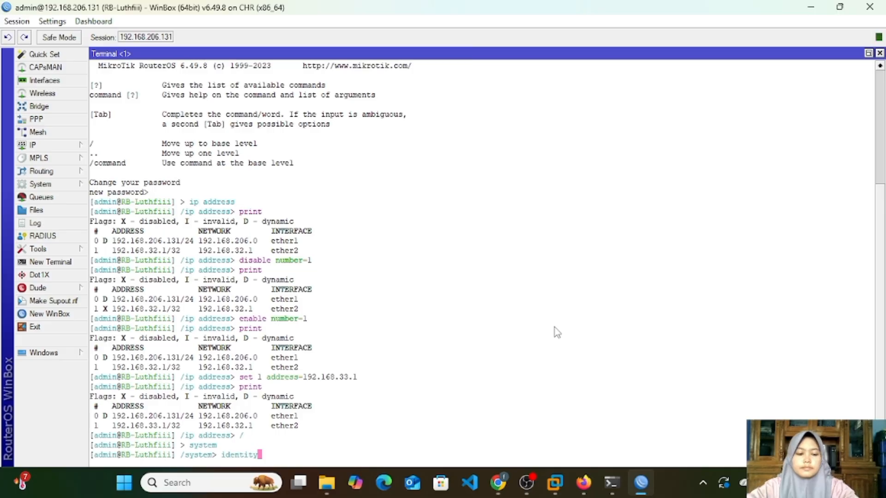
{"action": "key", "text": "Return"}
{"action": "type", "text": "/system identity>"}
{"action": "key", "text": "Return"}
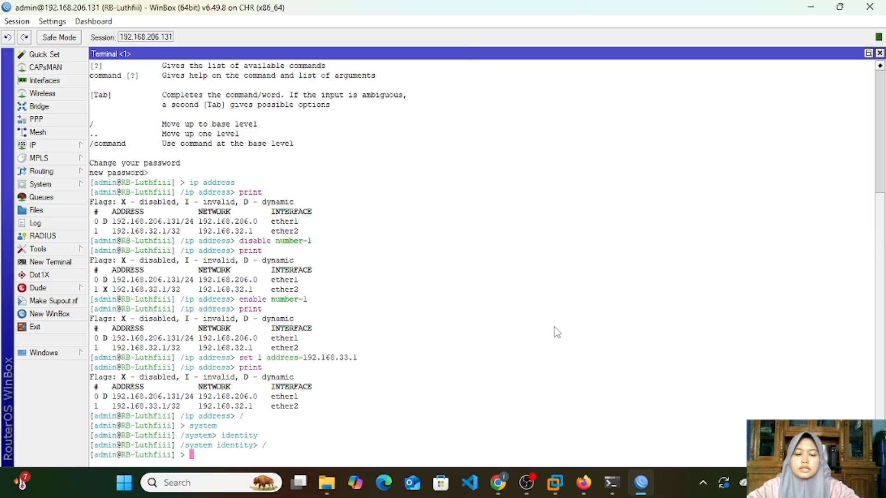
{"action": "type", "text": "interface"}
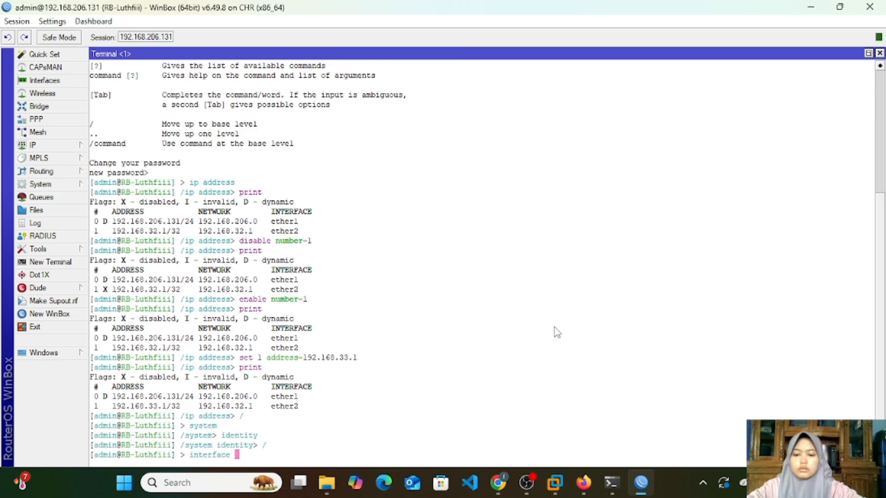
{"action": "key", "text": "BackSpace"}
{"action": "key", "text": "BackSpace"}
{"action": "key", "text": "BackSpace"}
{"action": "key", "text": "BackSpace"}
{"action": "key", "text": "BackSpace"}
{"action": "key", "text": "BackSpace"}
{"action": "key", "text": "BackSpace"}
{"action": "key", "text": "BackSpace"}
{"action": "key", "text": "BackSpace"}
{"action": "key", "text": "BackSpace"}
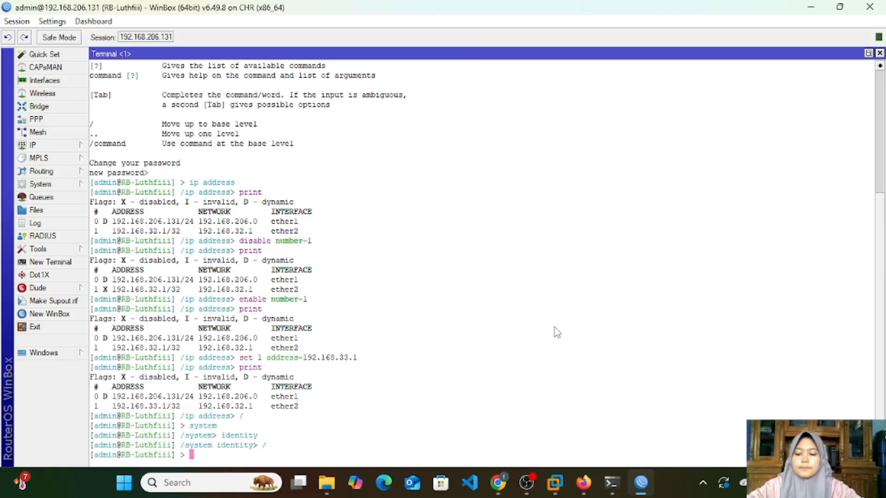
Step: Enter the system level from the base level of the terminal
{"action": "type", "text": "systme"}
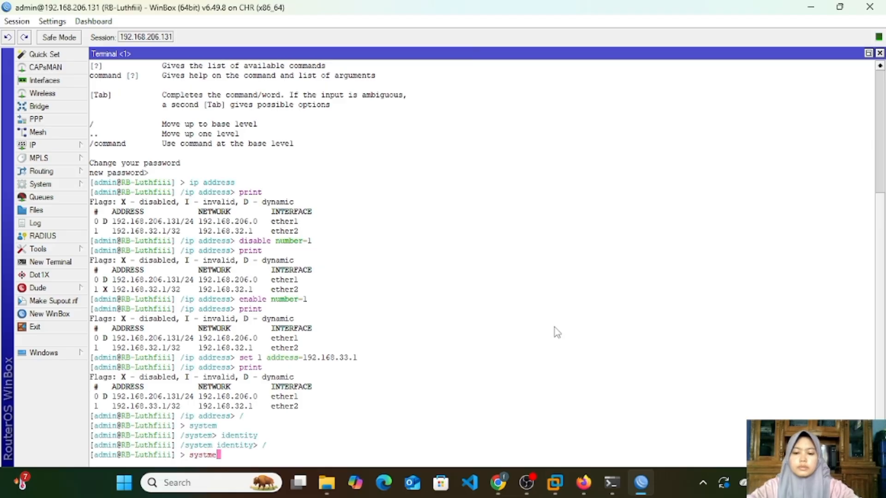
{"action": "key", "text": "Return"}
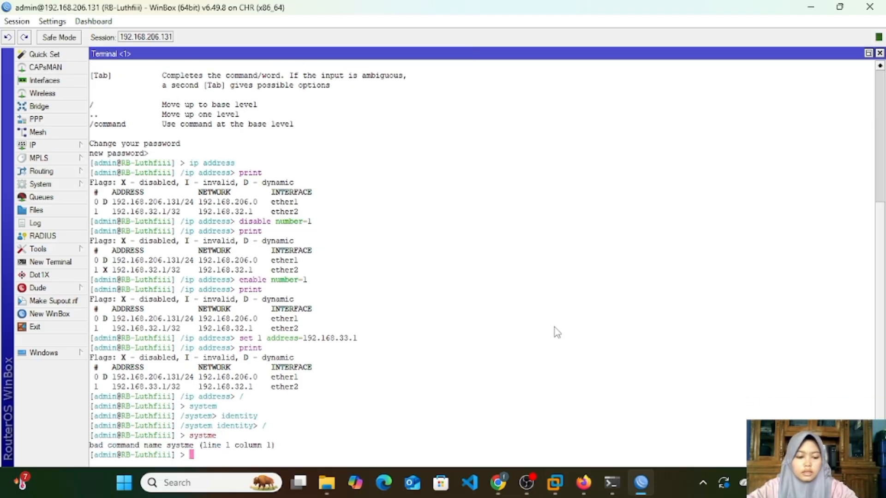
{"action": "type", "text": "systme"}
{"action": "key", "text": "BackSpace"}
{"action": "key", "text": "BackSpace"}
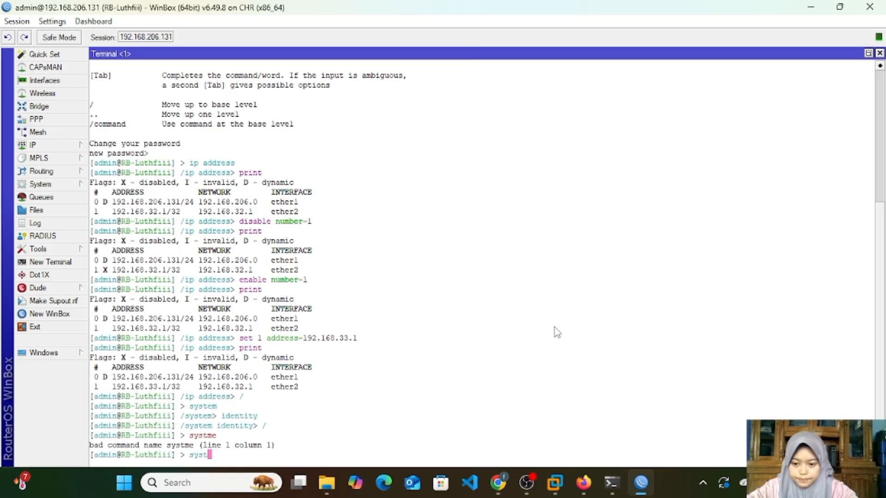
{"action": "type", "text": "em"}
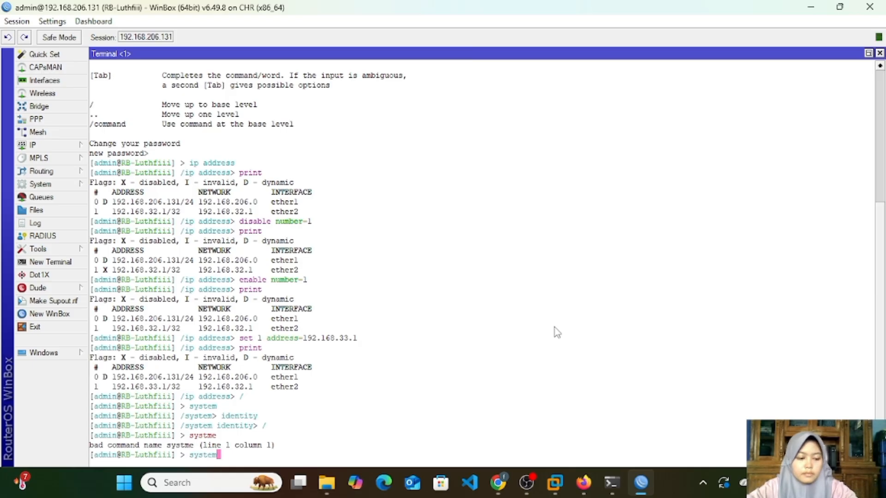
{"action": "key", "text": "Return"}
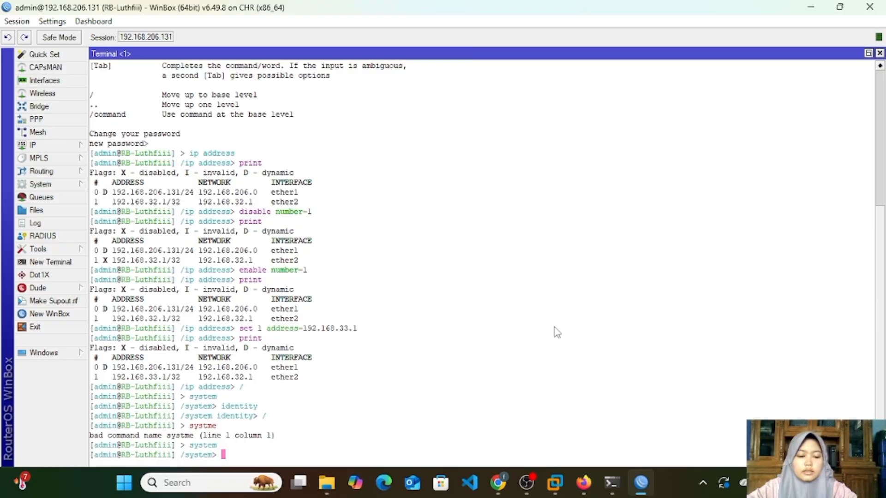
Step: List the commands available at the system level with the terminal help and look through their descriptions
{"action": "key", "text": "question"}
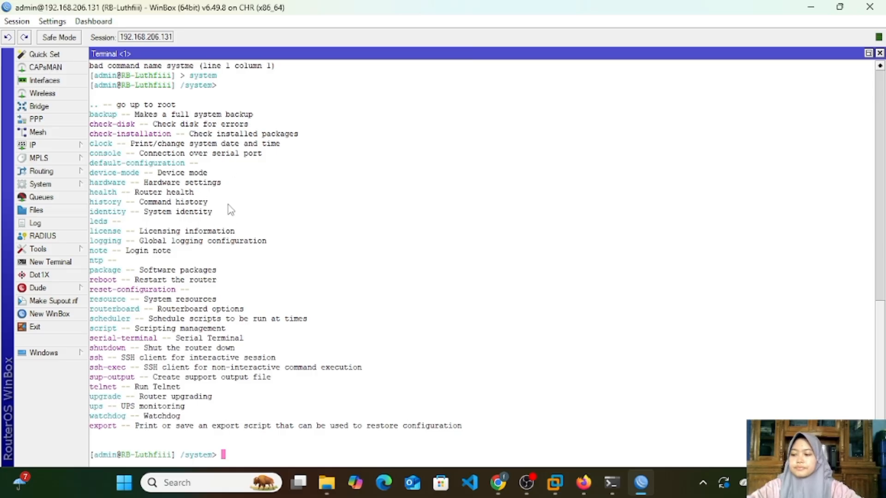
{"action": "scroll", "coordinate": [409, 330], "scroll_direction": "up", "scroll_amount": 5}
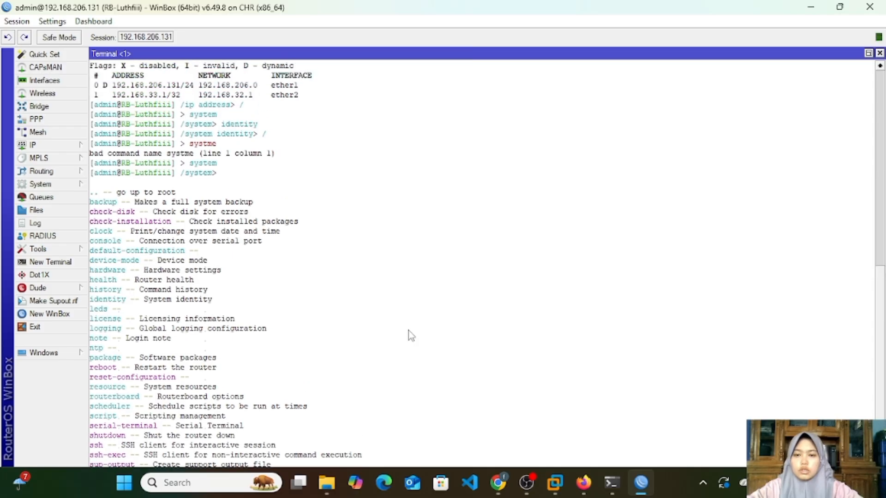
{"action": "scroll", "coordinate": [409, 330], "scroll_direction": "up", "scroll_amount": 3}
{"action": "scroll", "coordinate": [408, 331], "scroll_direction": "down", "scroll_amount": 2}
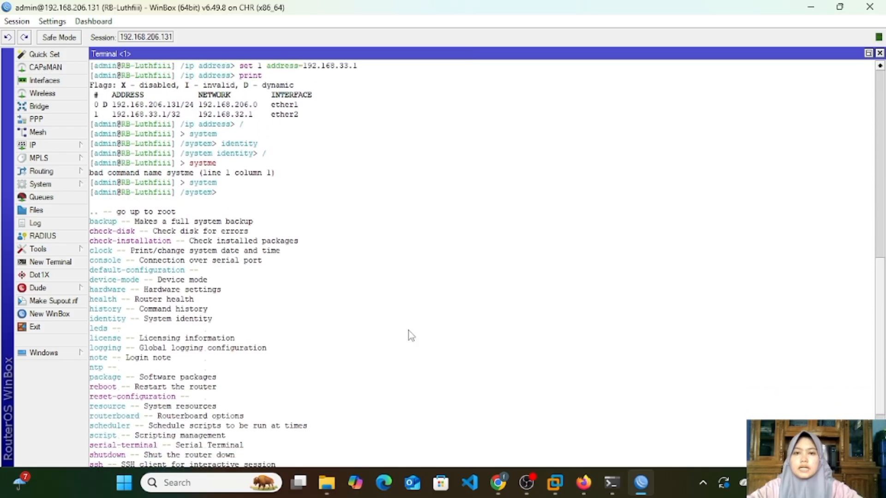
{"action": "scroll", "coordinate": [409, 331], "scroll_direction": "down", "scroll_amount": 4}
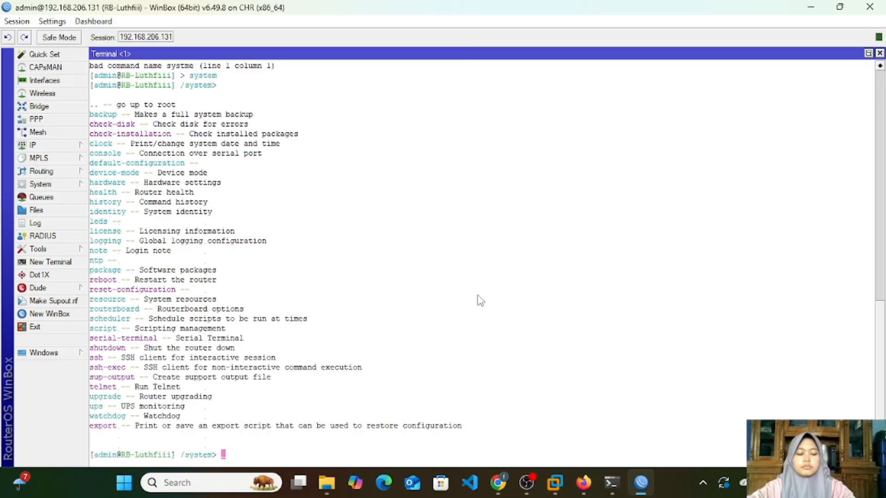
{"action": "type", "text": "/"}
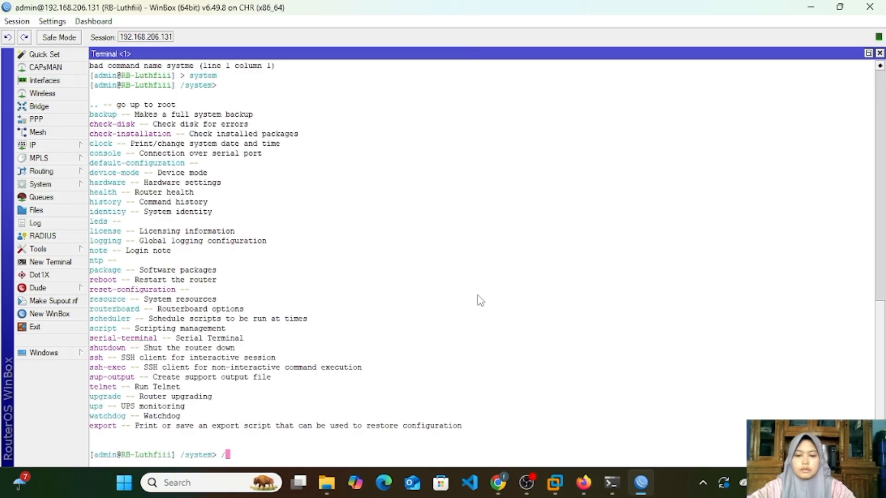
{"action": "key", "text": "BackSpace"}
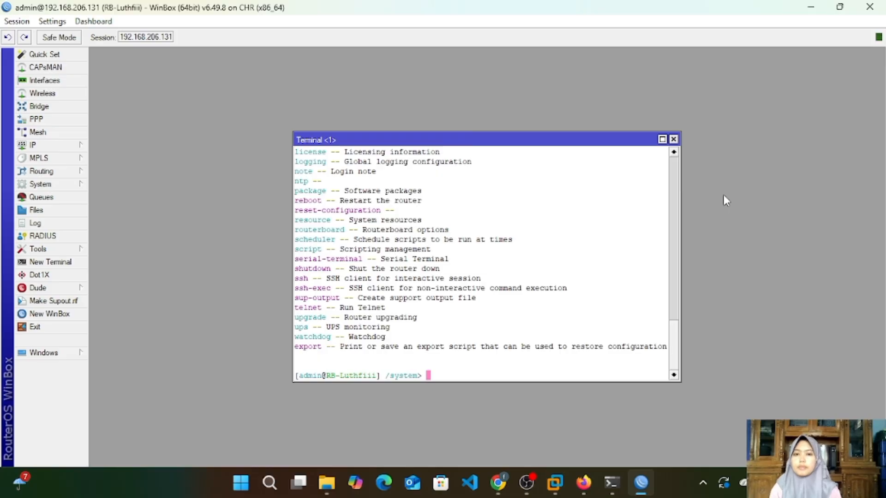
Step: Switch to Firefox to view the Mikrotik and ISP topology in PNETLab, return to WinBox and close the terminal
{"action": "left_click", "coordinate": [584, 482]}
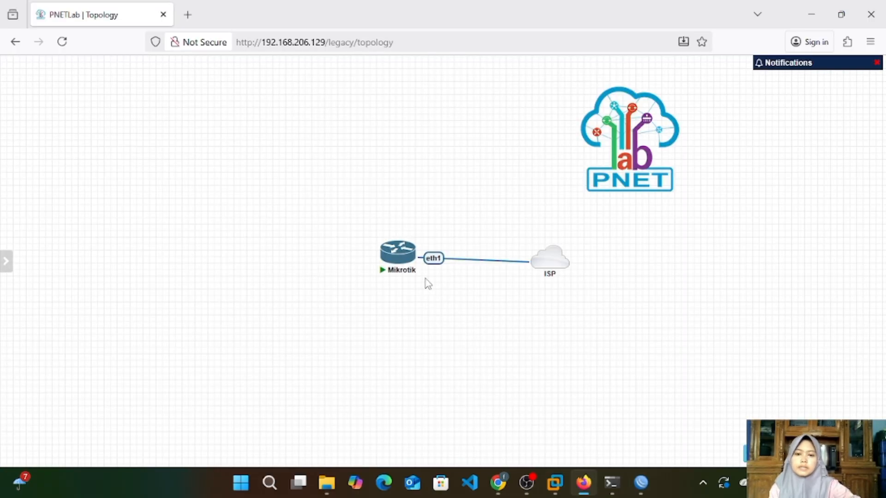
{"action": "mouse_move", "coordinate": [400, 252]}
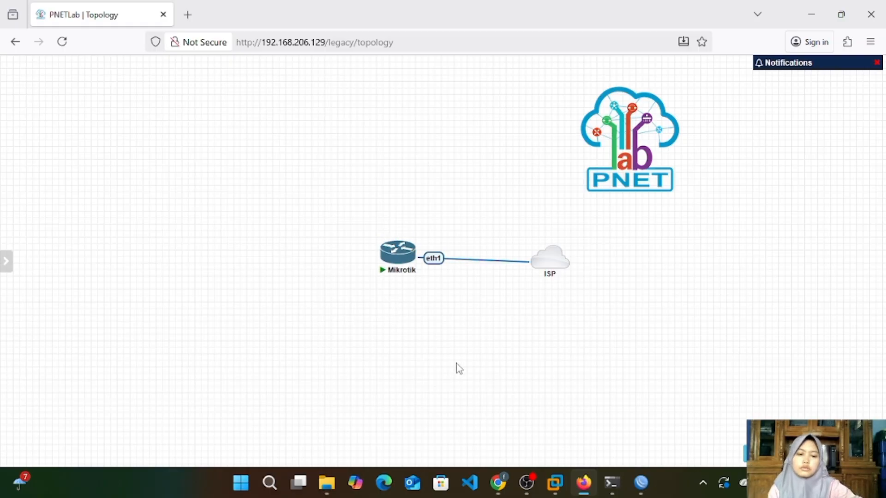
{"action": "left_click", "coordinate": [641, 483]}
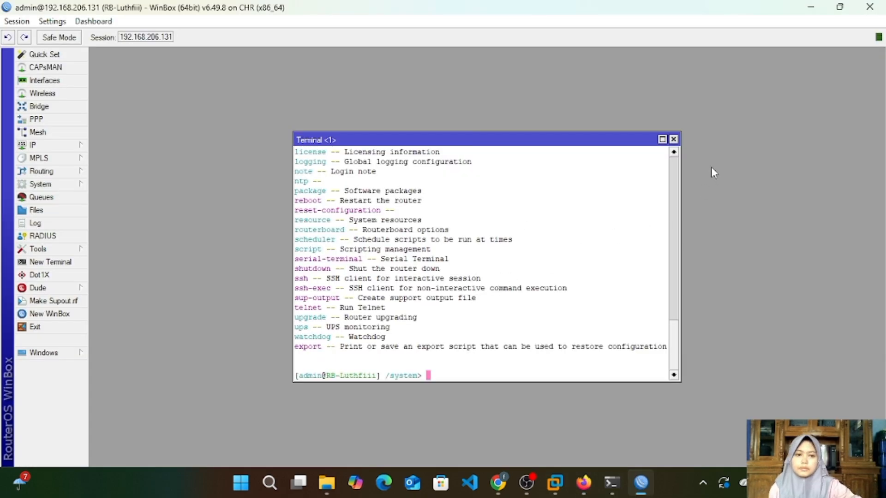
{"action": "left_click", "coordinate": [673, 139]}
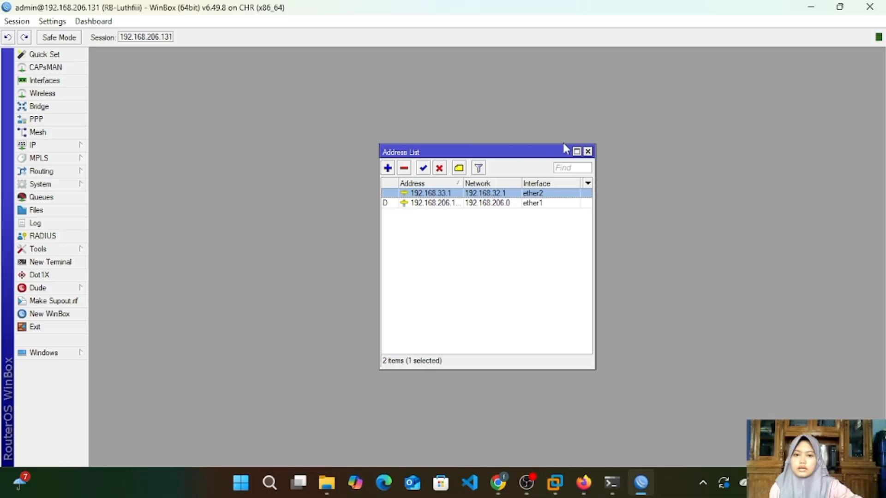
Step: Close the address list and open the list of the router's IP services
{"action": "left_click", "coordinate": [588, 152]}
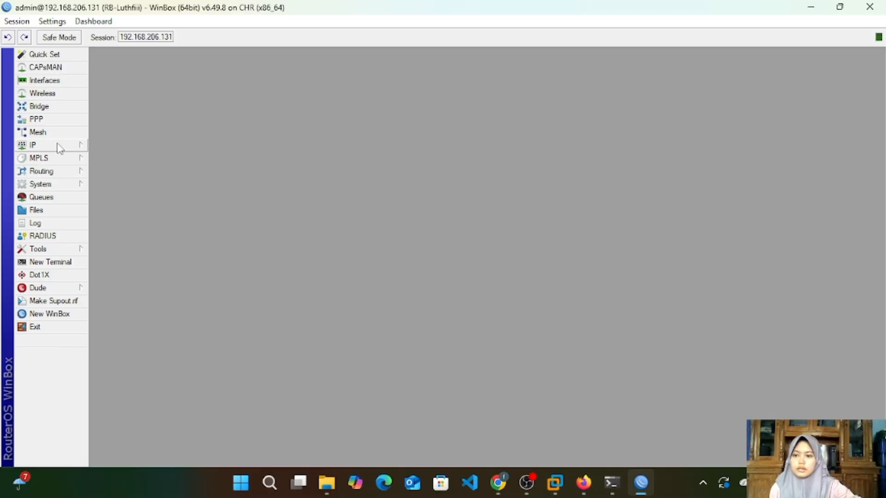
{"action": "left_click", "coordinate": [60, 147]}
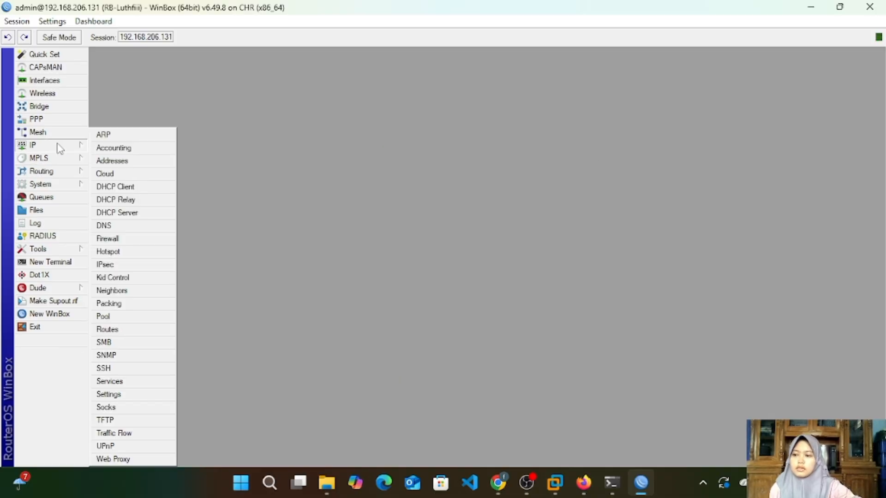
{"action": "left_click", "coordinate": [135, 383]}
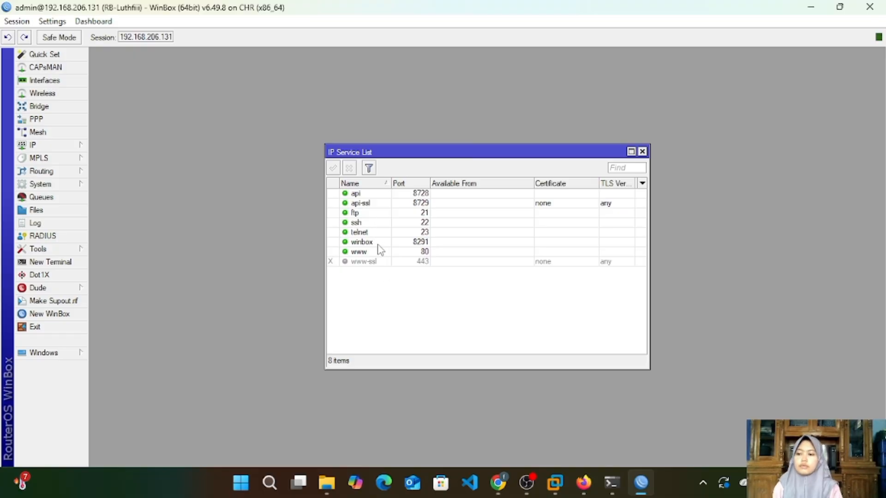
Step: Disable the api, api-ssl, ftp, telnet and www services in the IP service list
{"action": "left_click", "coordinate": [375, 194]}
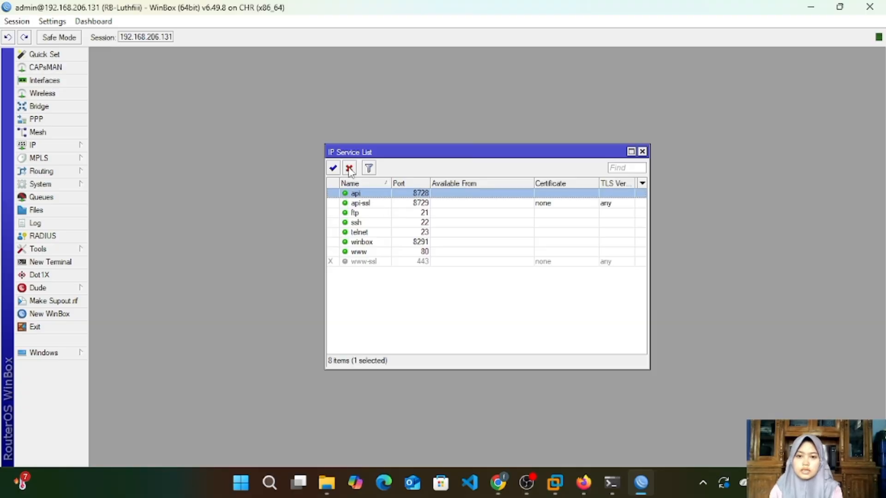
{"action": "left_click", "coordinate": [349, 168]}
{"action": "left_click", "coordinate": [361, 204]}
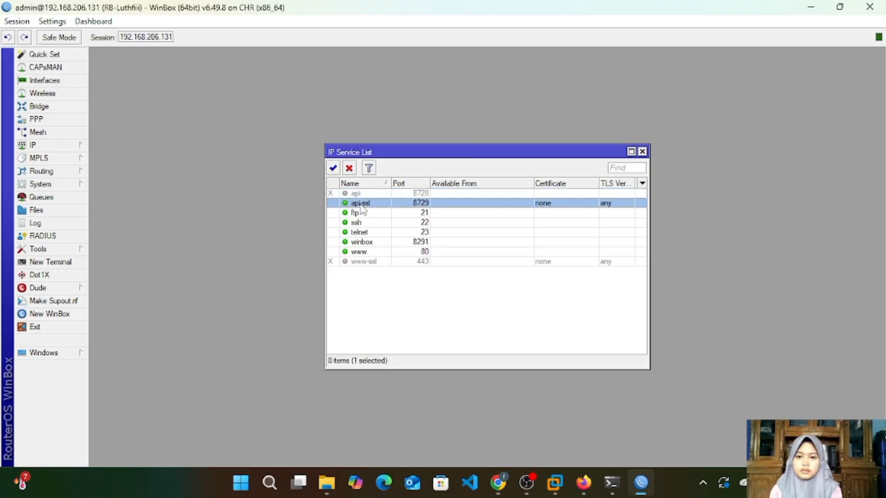
{"action": "left_click", "coordinate": [349, 168]}
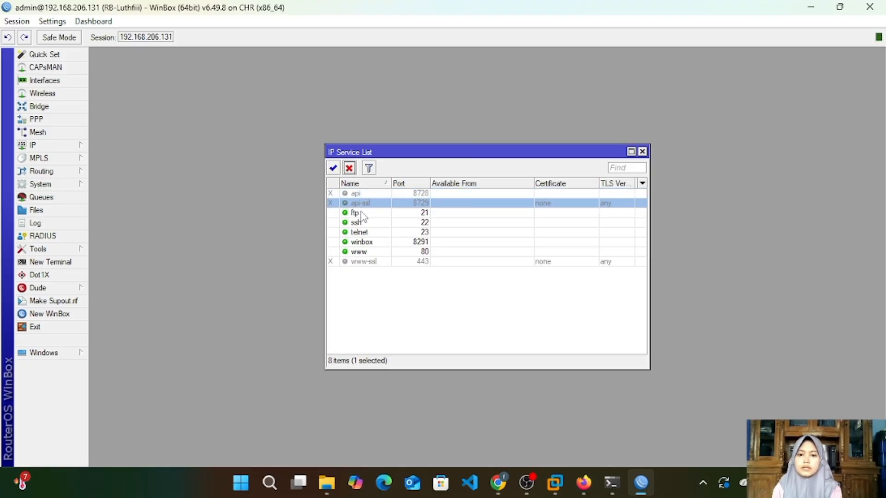
{"action": "left_click", "coordinate": [361, 213]}
{"action": "left_click", "coordinate": [349, 168]}
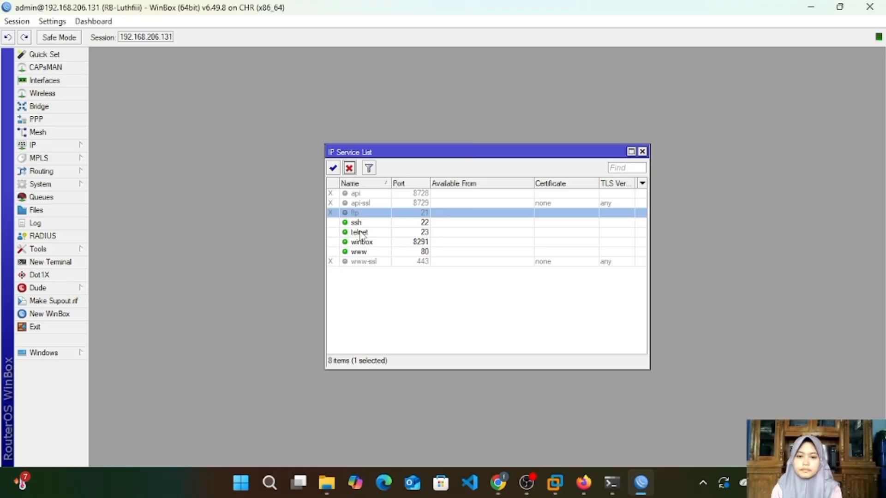
{"action": "left_click", "coordinate": [362, 233]}
{"action": "left_click", "coordinate": [350, 169]}
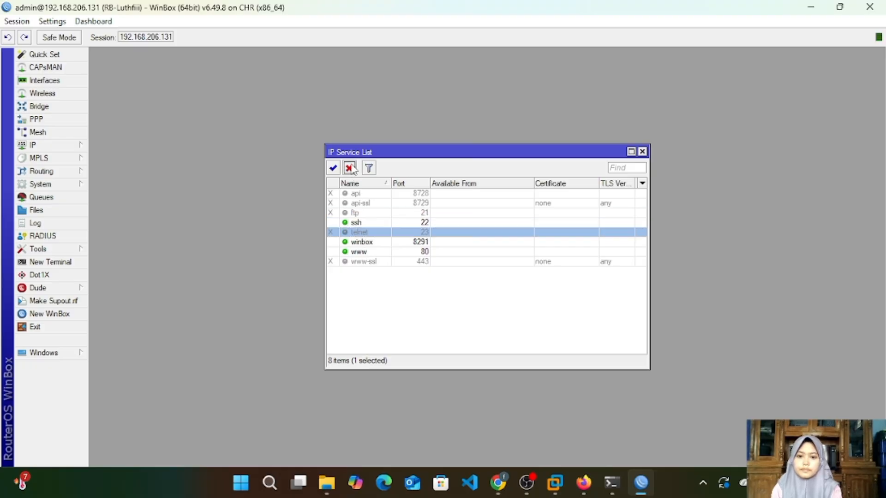
{"action": "left_click", "coordinate": [356, 255]}
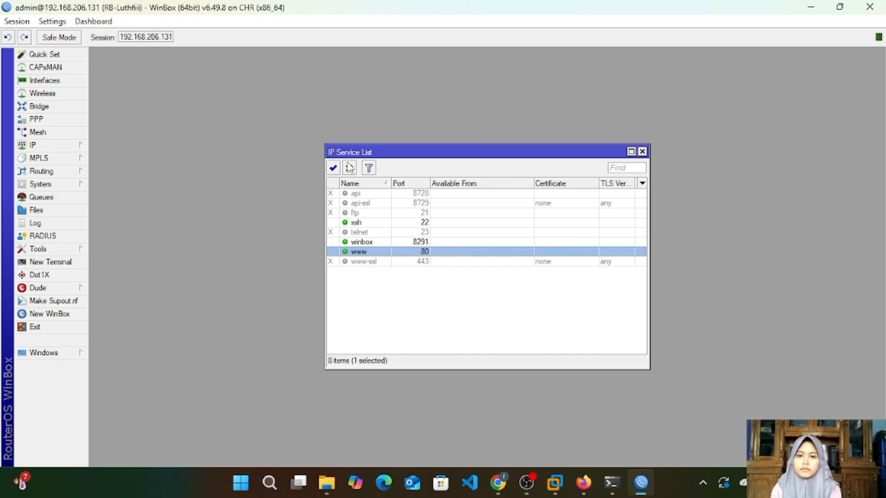
{"action": "left_click", "coordinate": [349, 168]}
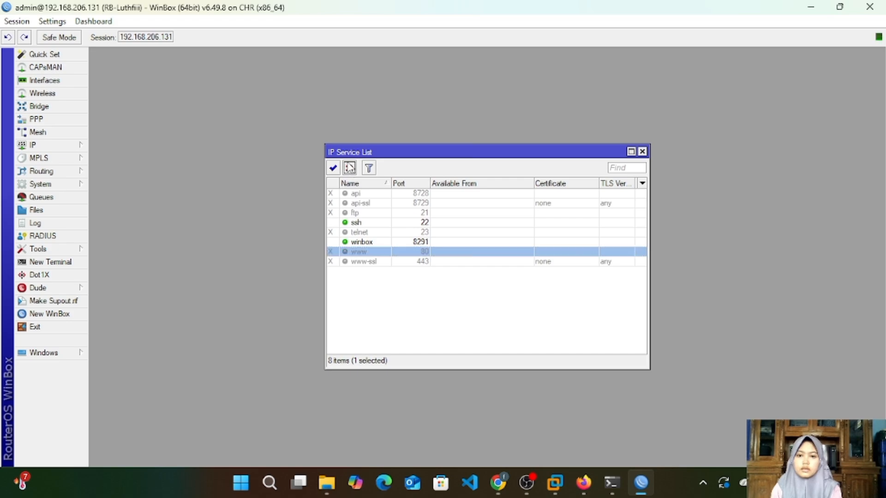
Step: Set the port of the ssh service to 9022 and apply the change
{"action": "double_click", "coordinate": [410, 224]}
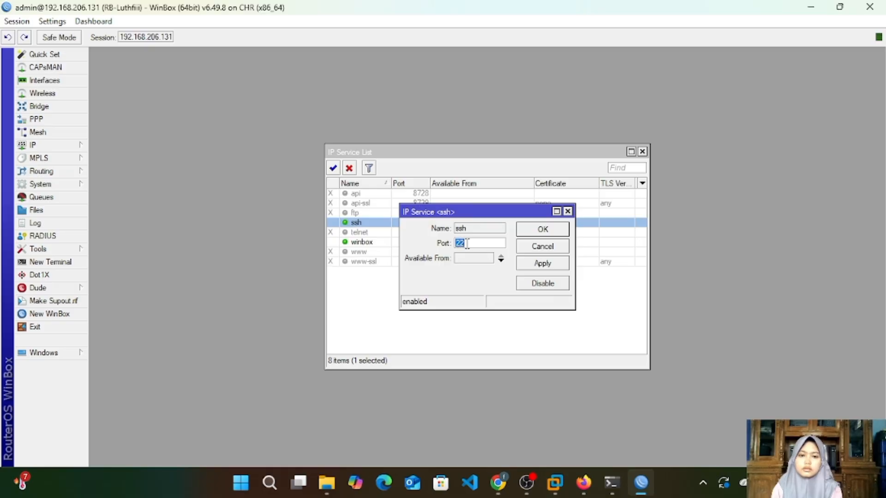
{"action": "left_click", "coordinate": [466, 243]}
{"action": "key", "text": "BackSpace"}
{"action": "key", "text": "BackSpace"}
{"action": "type", "text": "9022"}
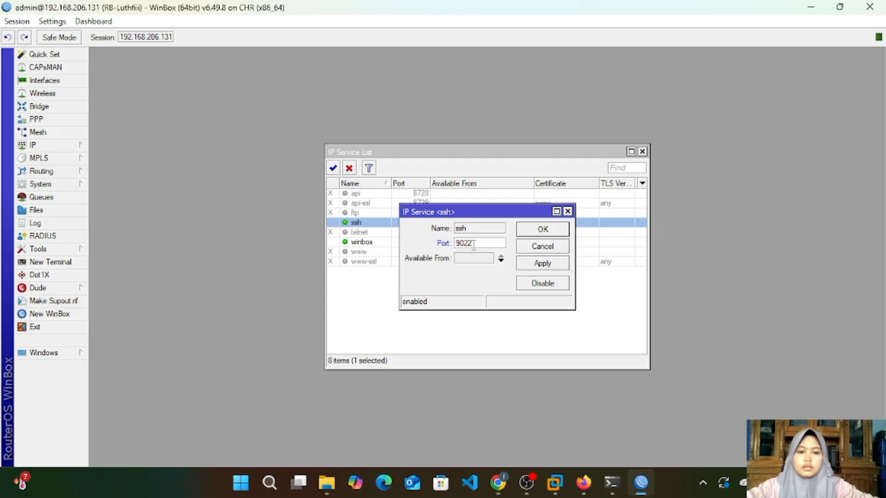
{"action": "left_click", "coordinate": [538, 262]}
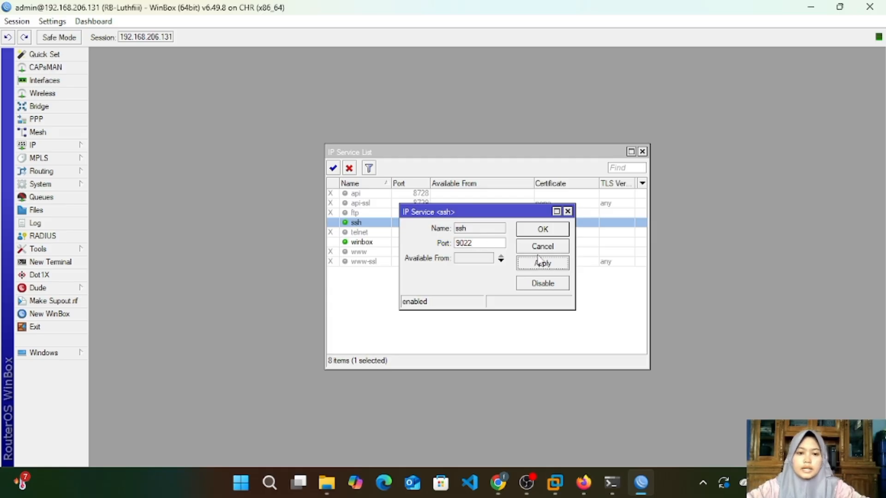
{"action": "left_click", "coordinate": [548, 232]}
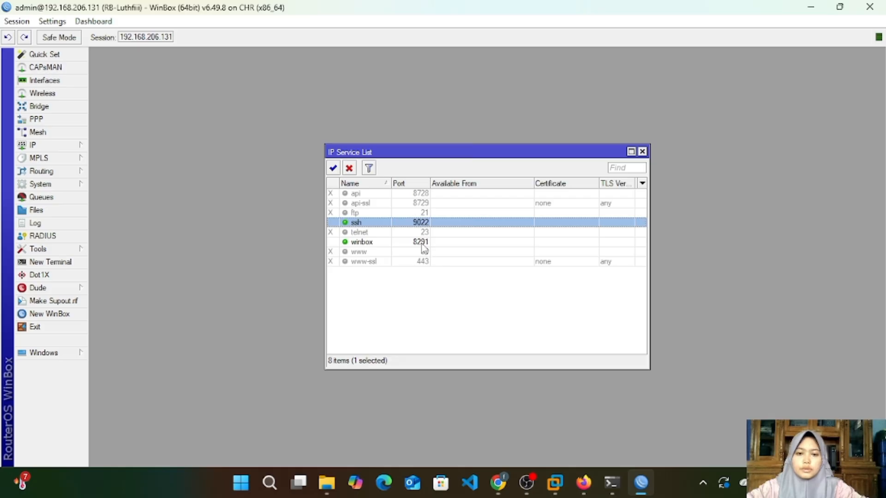
Step: Set the port of the winbox service to 3000, apply the change and clear the selection in the service list
{"action": "left_click", "coordinate": [422, 244]}
{"action": "double_click", "coordinate": [422, 246]}
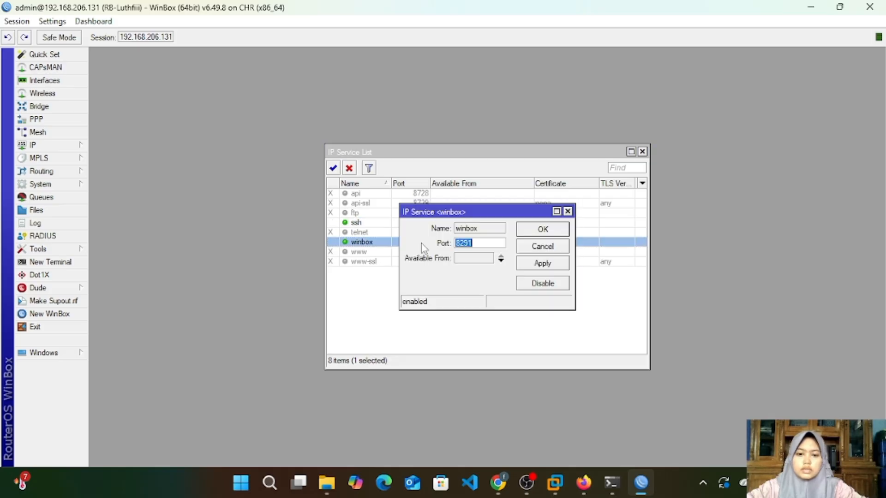
{"action": "left_click", "coordinate": [494, 243]}
{"action": "key", "text": "BackSpace"}
{"action": "key", "text": "BackSpace"}
{"action": "key", "text": "BackSpace"}
{"action": "key", "text": "BackSpace"}
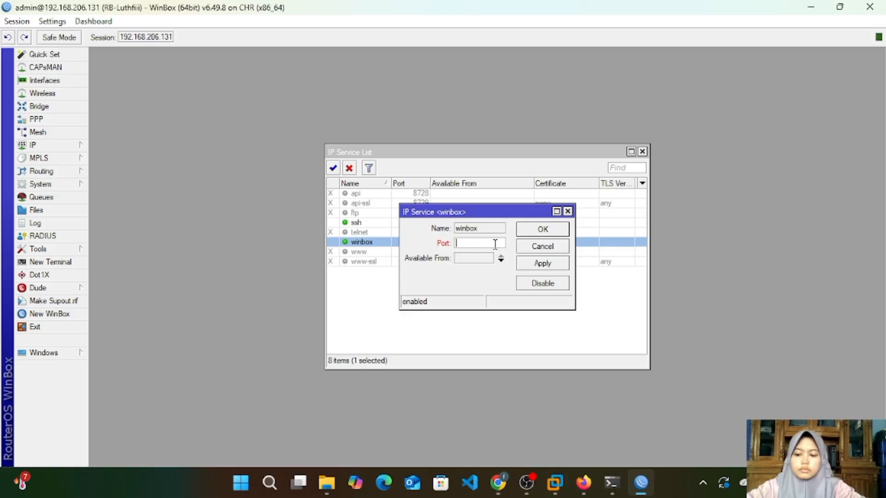
{"action": "type", "text": "3000"}
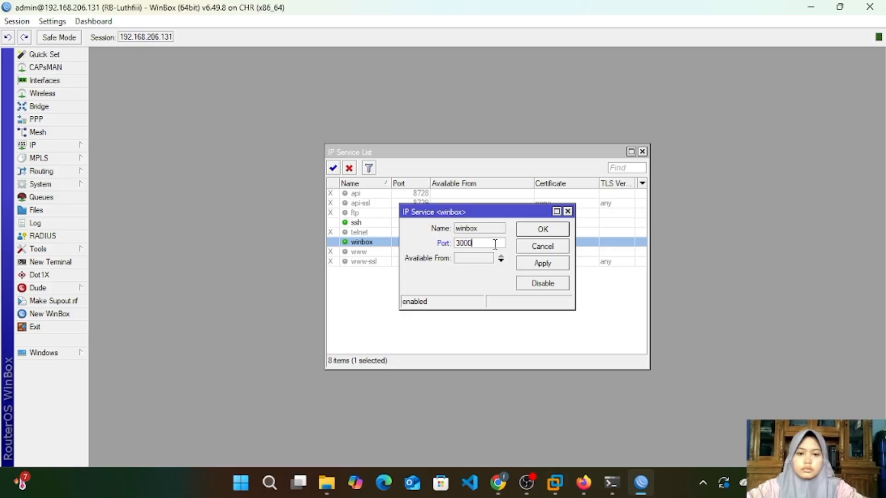
{"action": "left_click", "coordinate": [555, 268]}
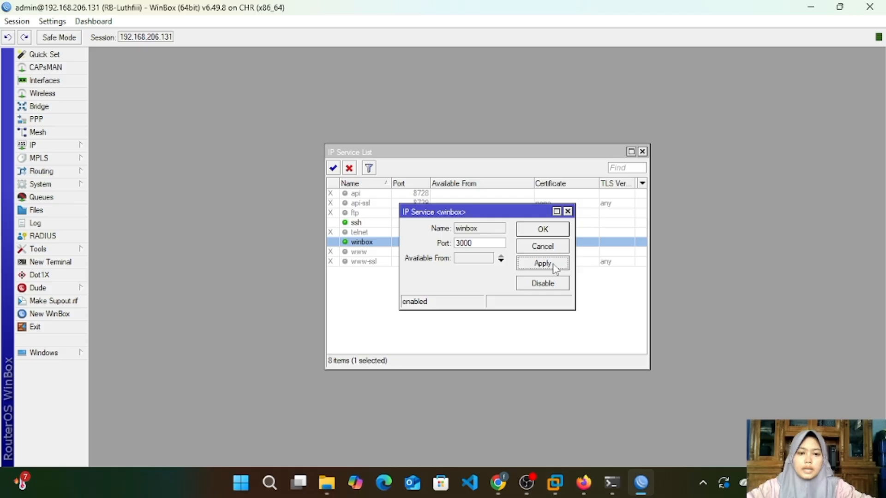
{"action": "left_click", "coordinate": [555, 229]}
{"action": "left_click", "coordinate": [480, 317]}
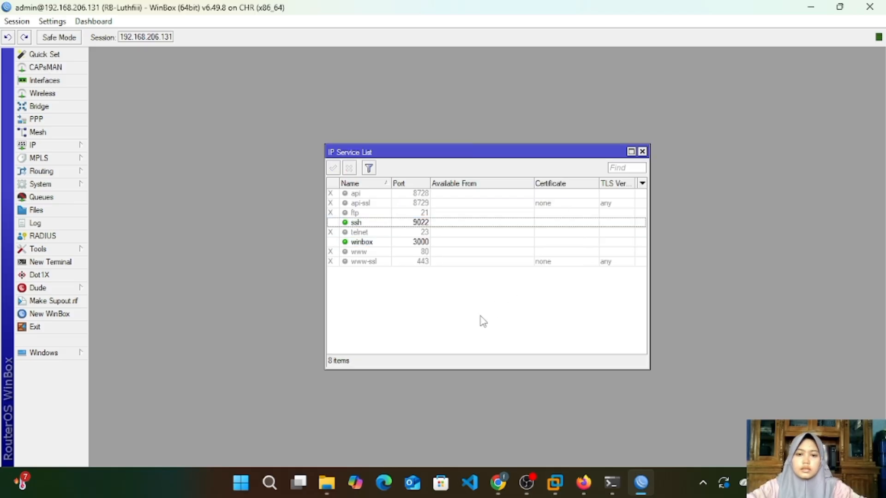
Step: Check the ssh service's port setting, close it without changes and switch to a newly started PuTTY
{"action": "double_click", "coordinate": [425, 224]}
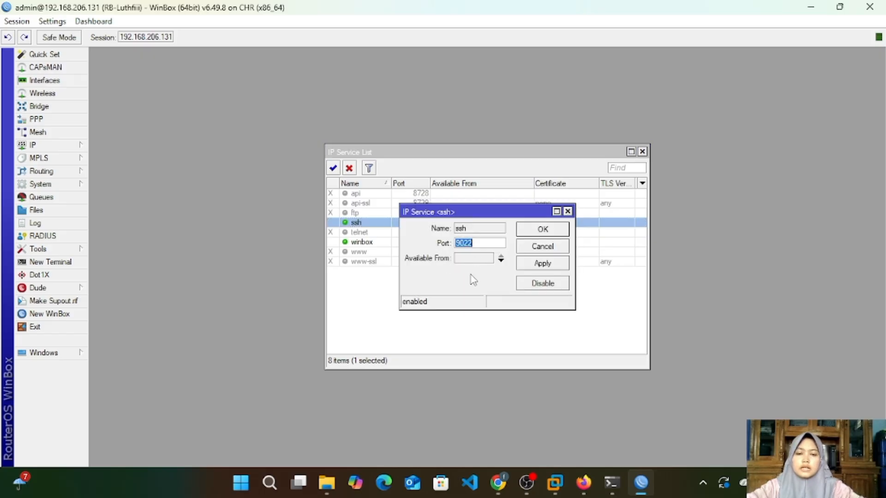
{"action": "left_click", "coordinate": [568, 212]}
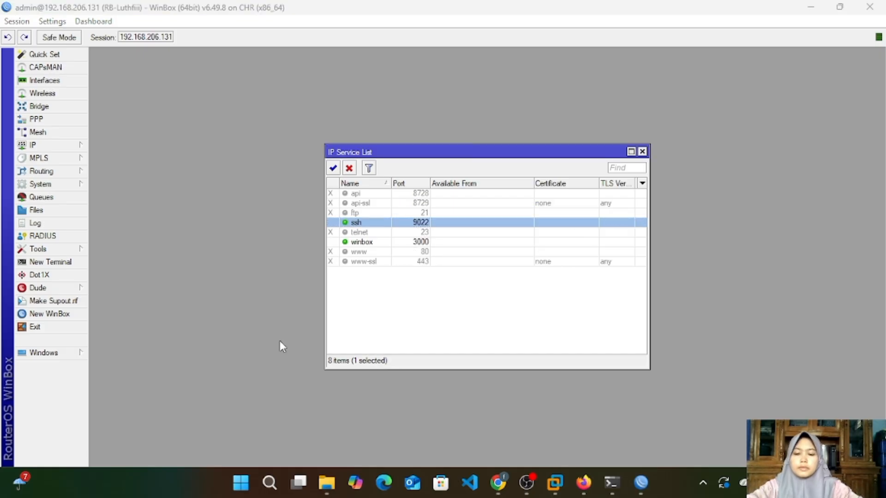
{"action": "left_click", "coordinate": [269, 483]}
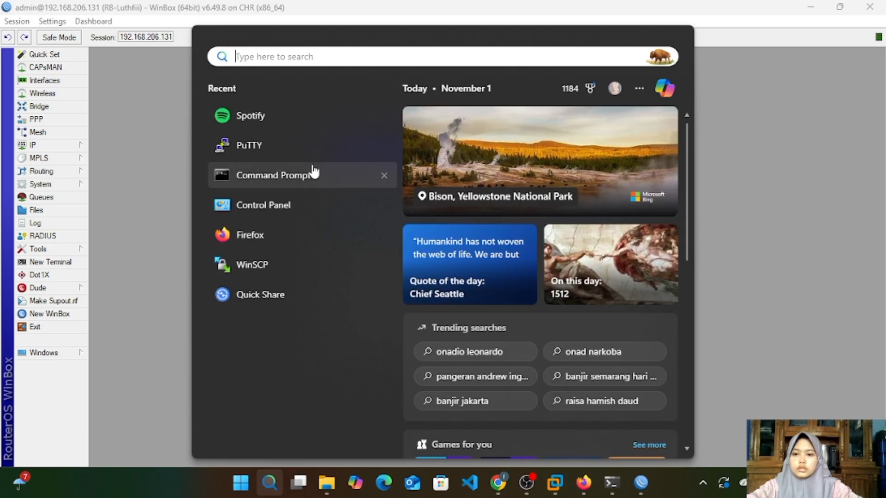
{"action": "left_click", "coordinate": [310, 152]}
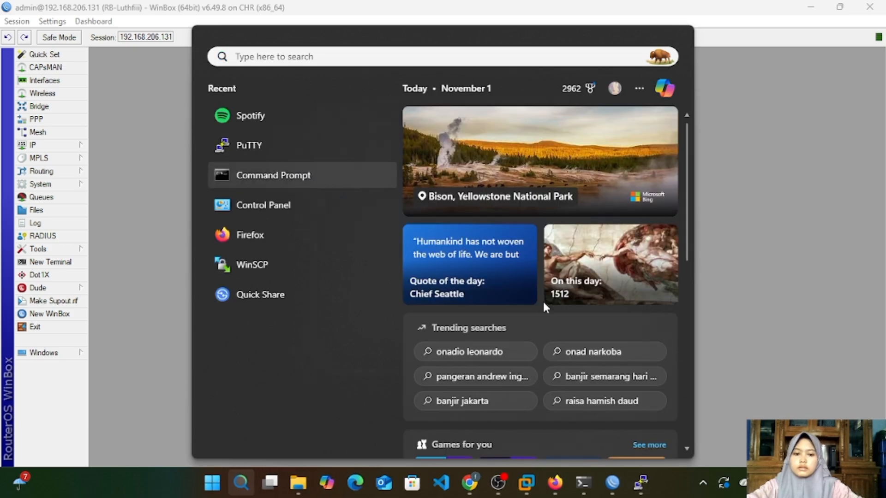
{"action": "left_click", "coordinate": [640, 482]}
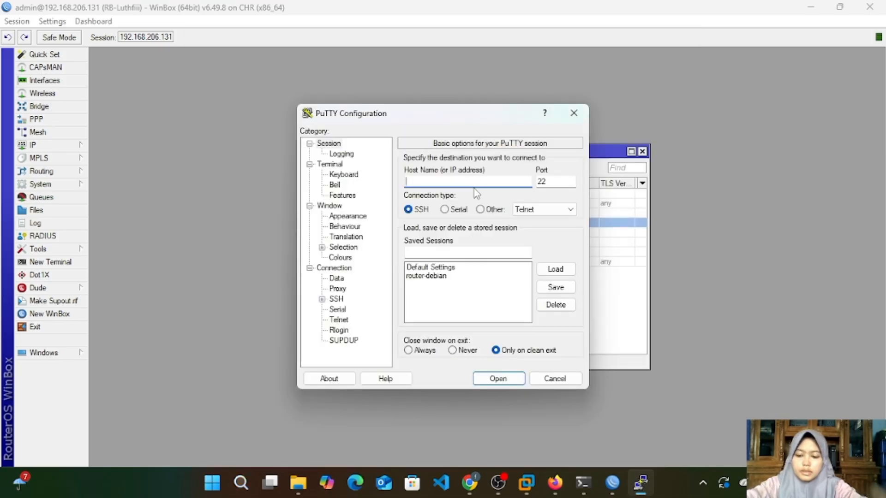
Step: Open an SSH connection to 192.168.206.131 on port 9022 and accept the server's host key
{"action": "type", "text": "192.1"}
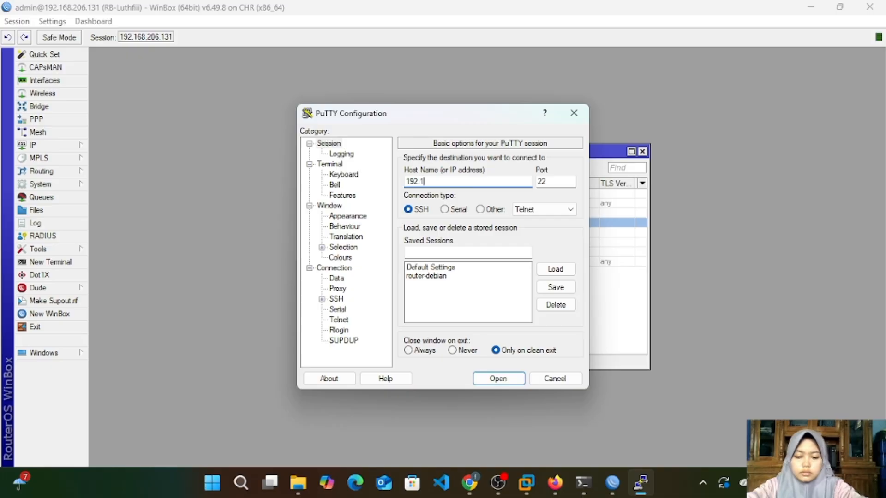
{"action": "type", "text": "68.2"}
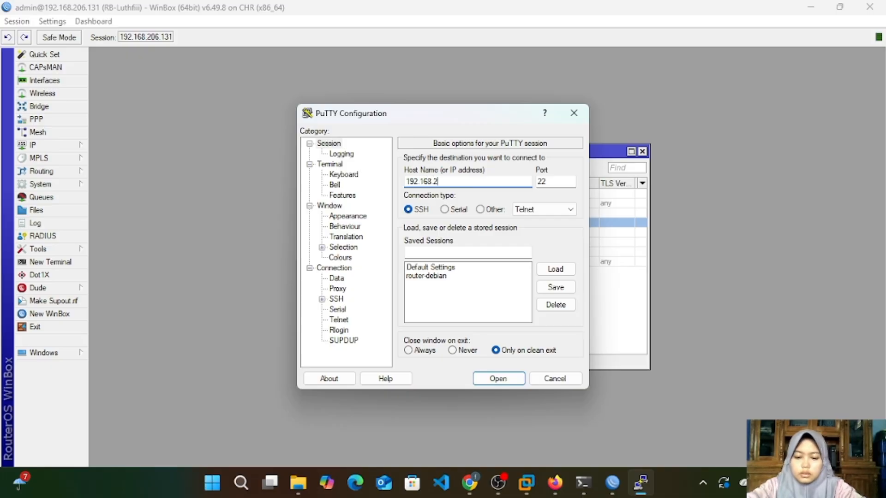
{"action": "type", "text": "06.1"}
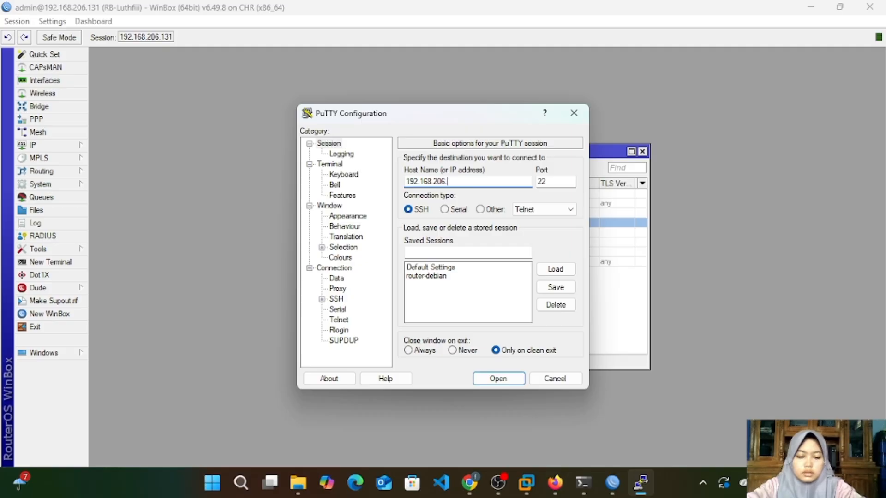
{"action": "type", "text": "31"}
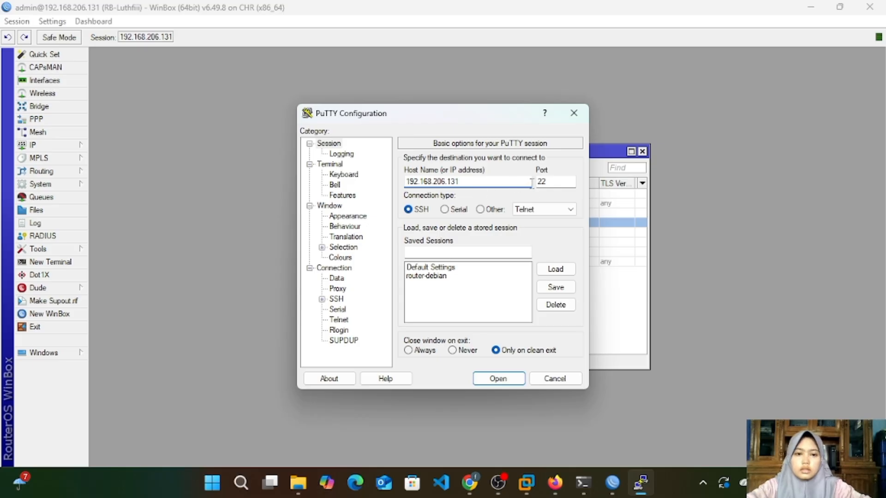
{"action": "left_click", "coordinate": [550, 182]}
{"action": "key", "text": "Left"}
{"action": "key", "text": "Left"}
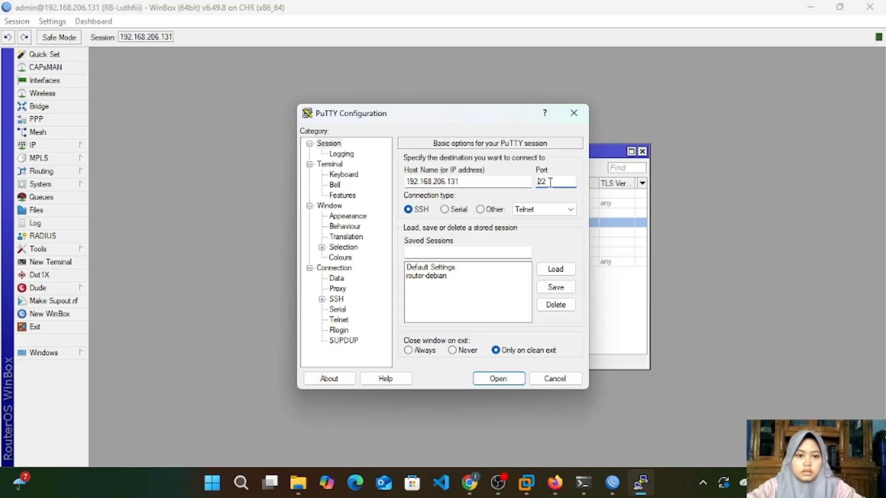
{"action": "type", "text": "90"}
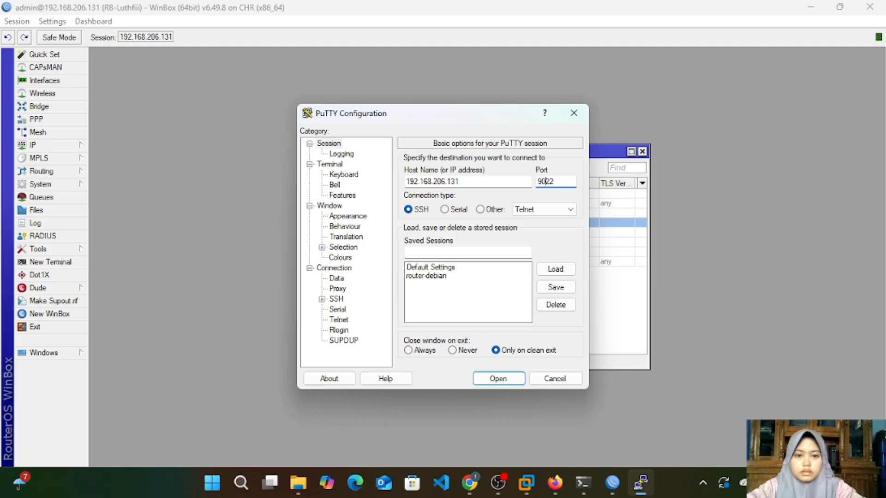
{"action": "left_click", "coordinate": [499, 380]}
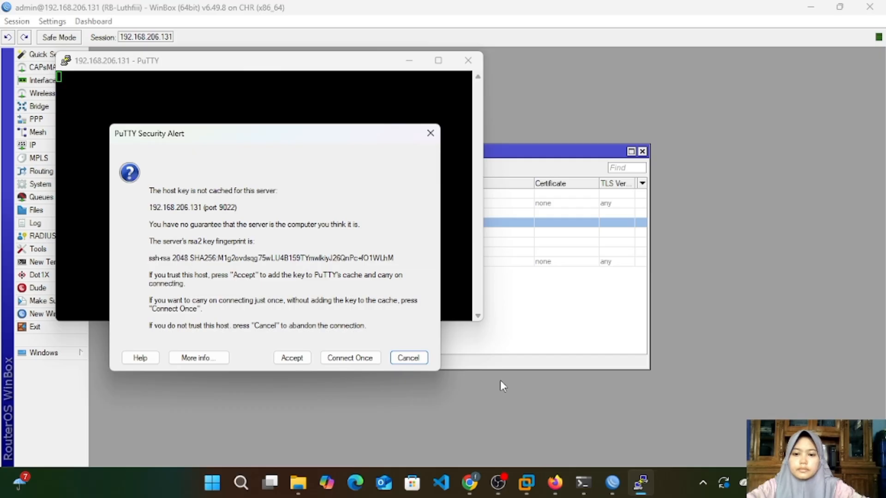
{"action": "left_click", "coordinate": [294, 360]}
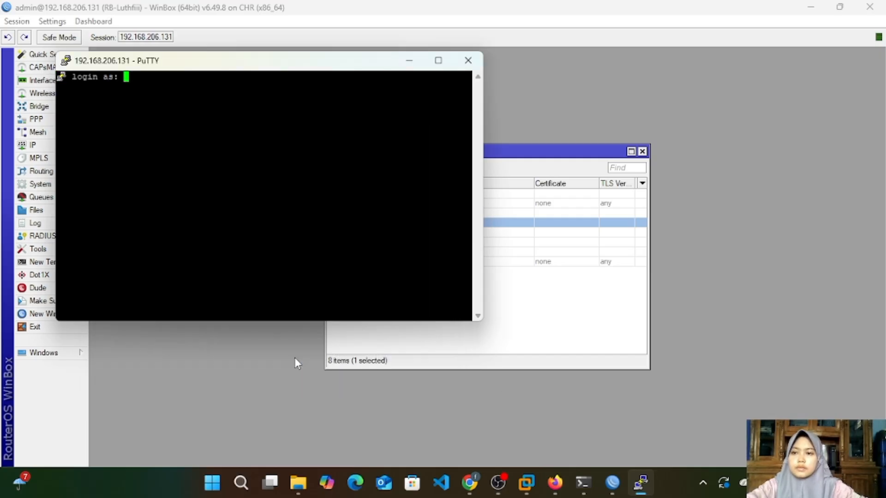
Step: Log in to the router as admin, skip the new password request and enter a few blank lines at the prompt
{"action": "type", "text": "admin"}
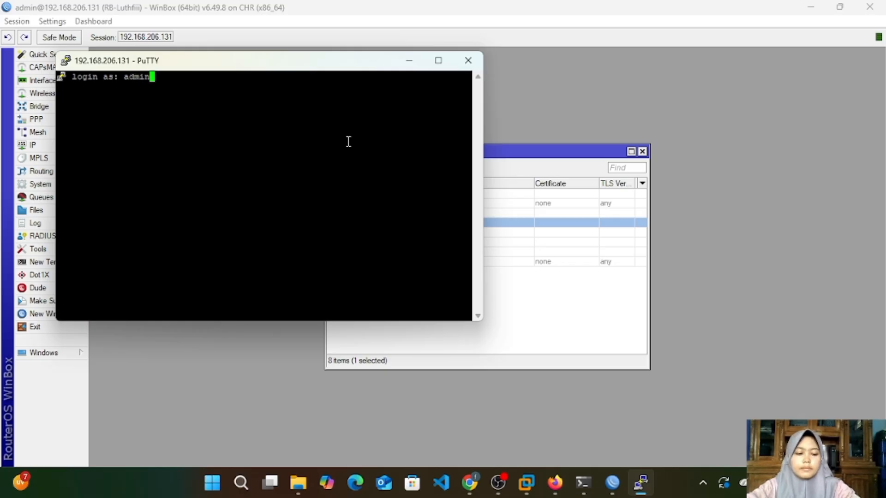
{"action": "key", "text": "Return"}
{"action": "key", "text": "Return"}
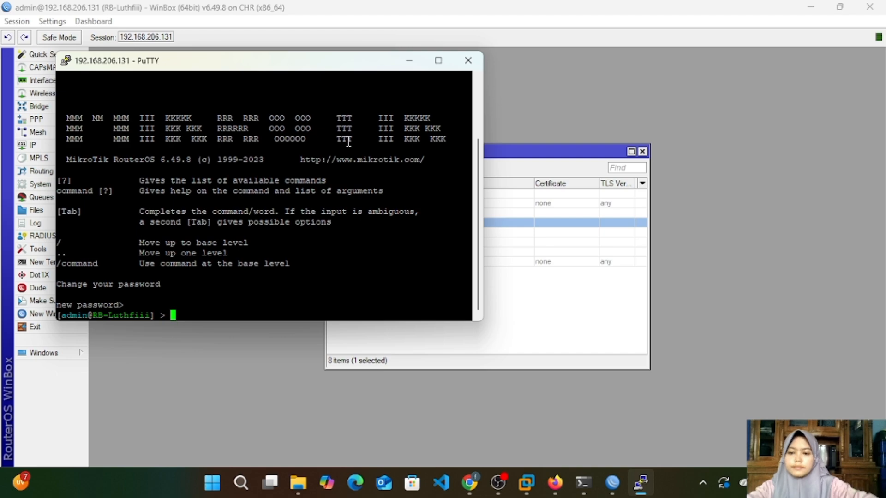
{"action": "key", "text": "Return"}
{"action": "key", "text": "Return"}
{"action": "key", "text": "Return"}
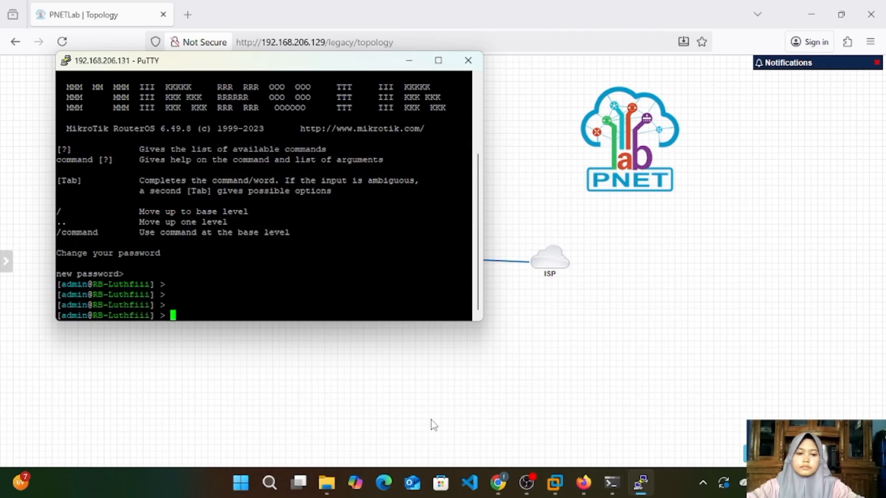
Step: Find WinBox through the system search and switch to a newly started WinBox
{"action": "left_click", "coordinate": [271, 482]}
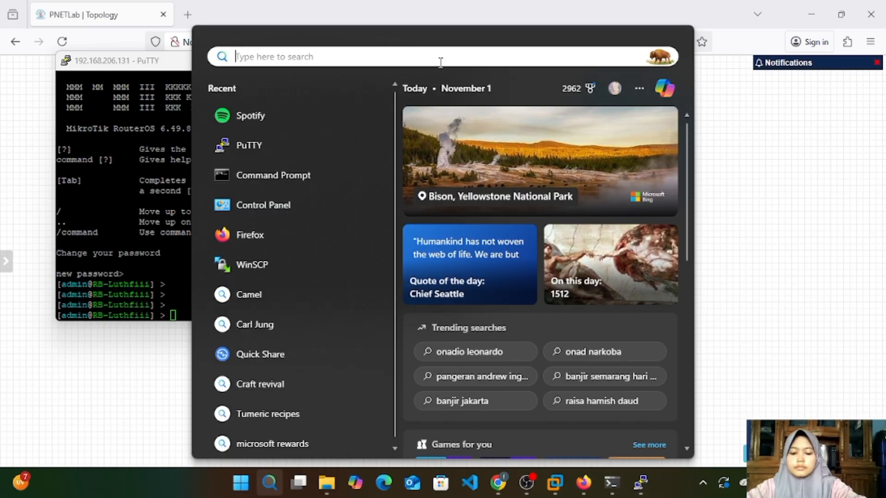
{"action": "type", "text": "winb"}
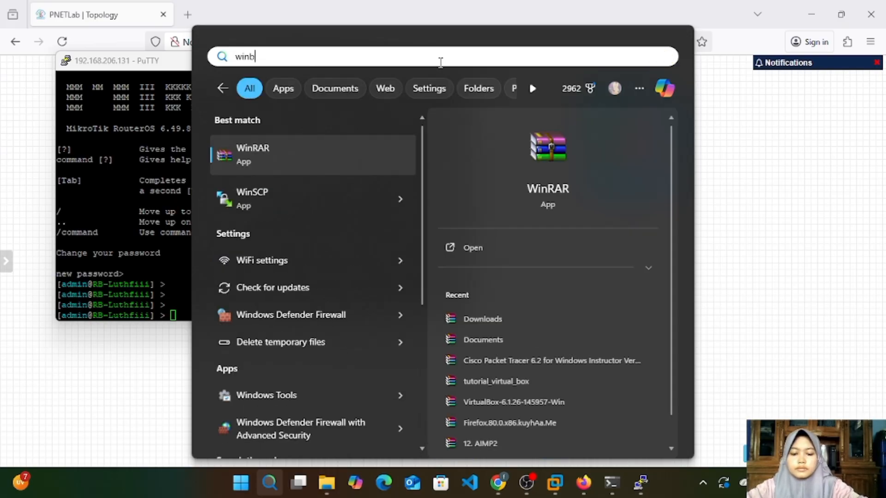
{"action": "left_click", "coordinate": [337, 156]}
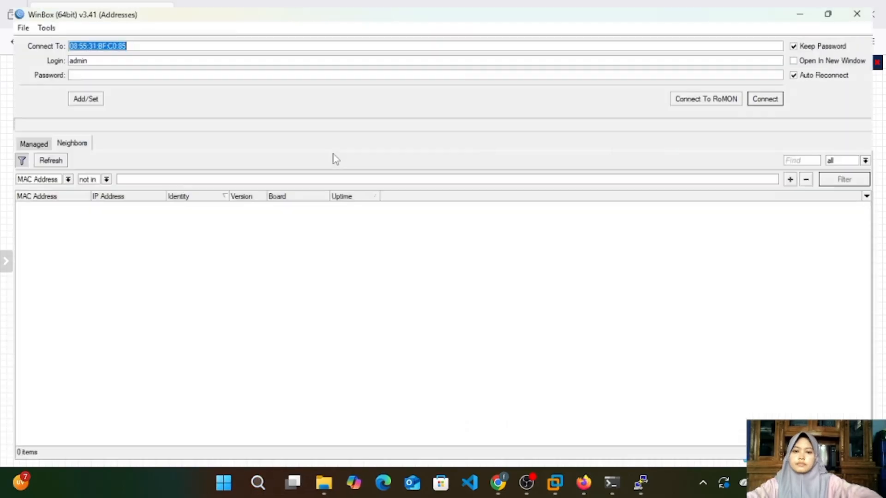
Step: Replace the MAC address in the connection target with the router's IP address 192.168.206.131
{"action": "left_click", "coordinate": [352, 41]}
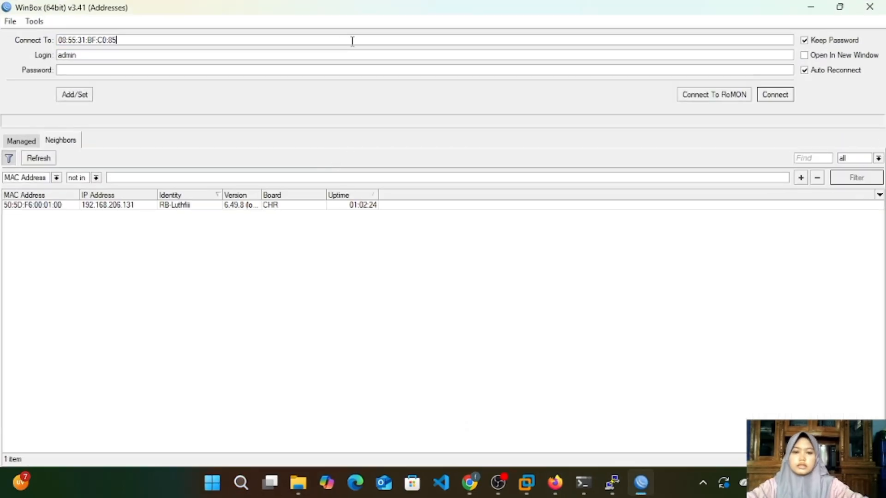
{"action": "key", "text": "BackSpace"}
{"action": "key", "text": "BackSpace"}
{"action": "key", "text": "BackSpace"}
{"action": "key", "text": "BackSpace"}
{"action": "key", "text": "BackSpace"}
{"action": "key", "text": "BackSpace"}
{"action": "key", "text": "BackSpace"}
{"action": "key", "text": "BackSpace"}
{"action": "key", "text": "BackSpace"}
{"action": "key", "text": "BackSpace"}
{"action": "key", "text": "BackSpace"}
{"action": "key", "text": "BackSpace"}
{"action": "key", "text": "BackSpace"}
{"action": "key", "text": "BackSpace"}
{"action": "key", "text": "BackSpace"}
{"action": "key", "text": "BackSpace"}
{"action": "key", "text": "BackSpace"}
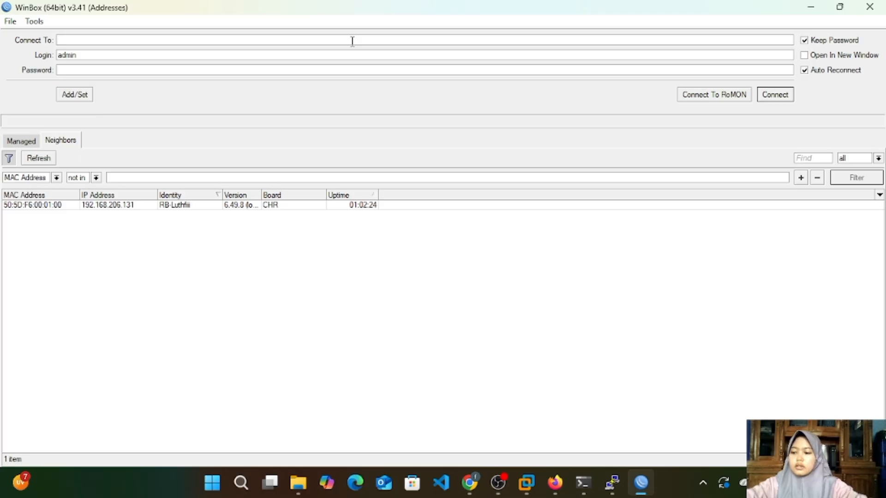
{"action": "type", "text": "10"}
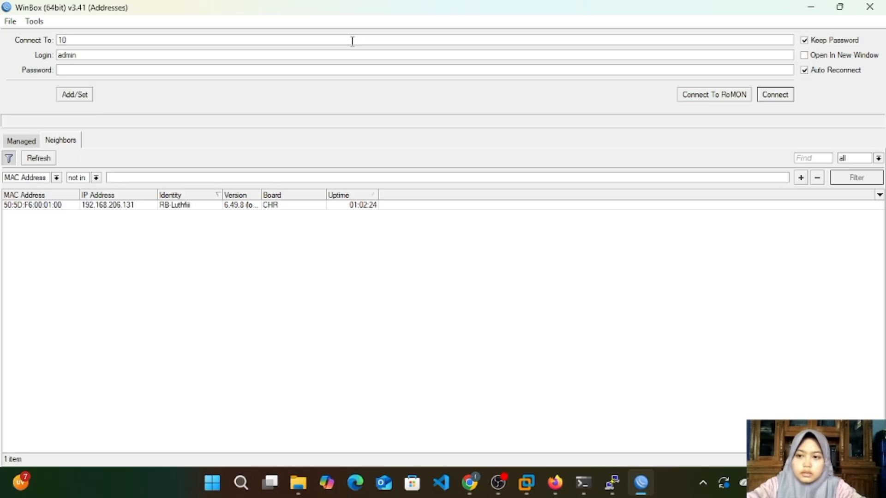
{"action": "key", "text": "BackSpace"}
{"action": "type", "text": "92"}
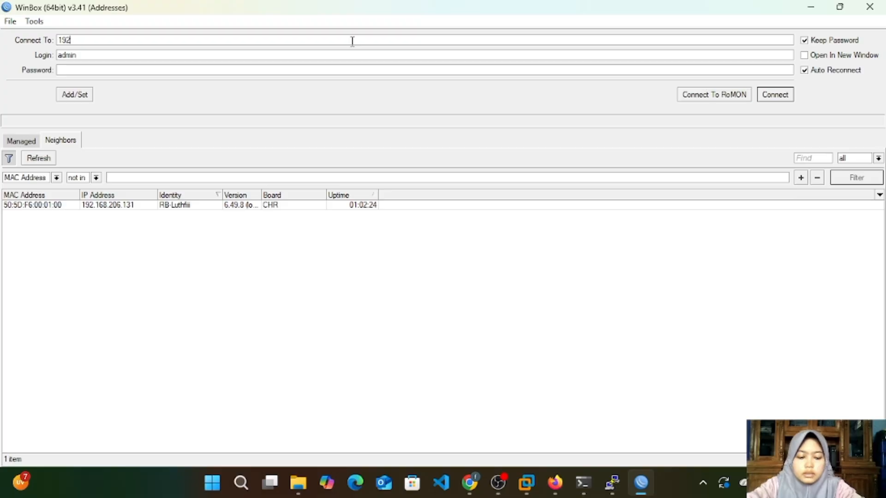
{"action": "type", "text": ".168."}
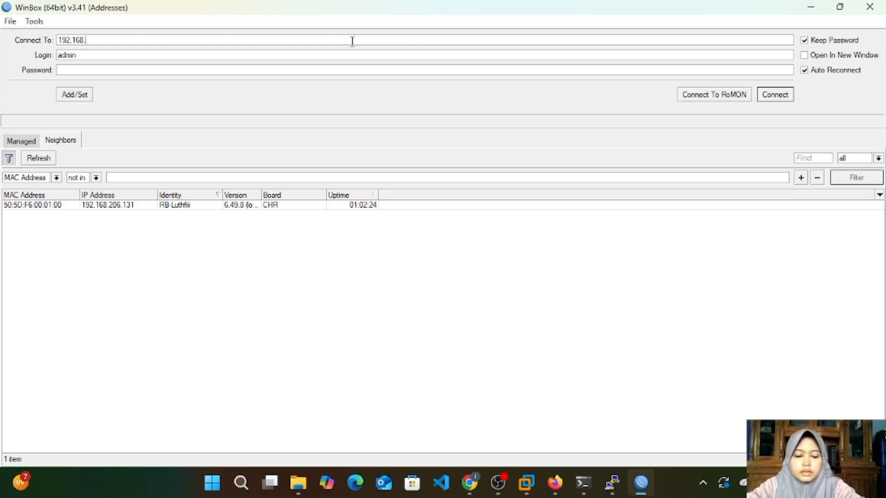
{"action": "type", "text": "206"}
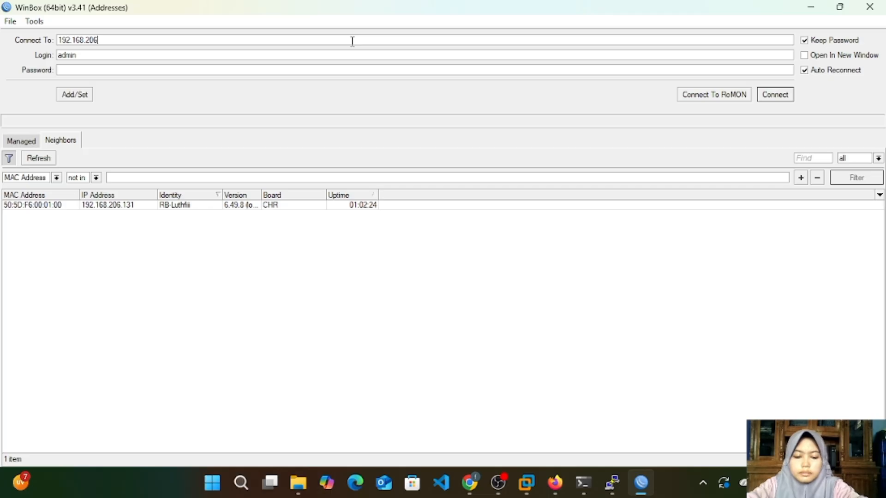
{"action": "type", "text": ".131"}
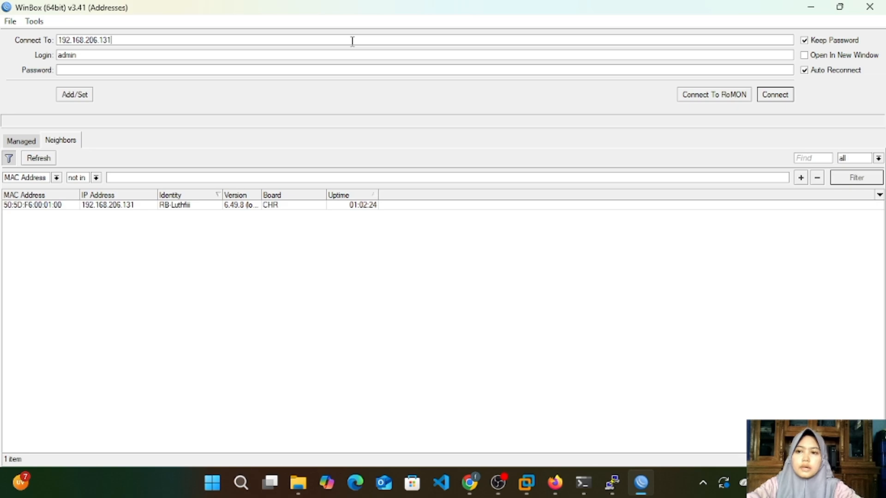
Step: Connect to the router on port 3000 as admin, then dismiss the password change request in the maximized session
{"action": "key", "text": "Tab"}
{"action": "key", "text": "BackSpace"}
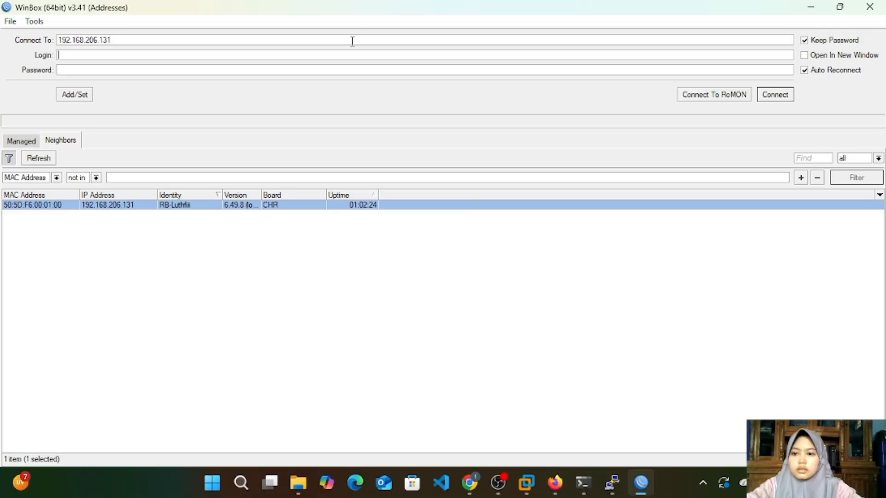
{"action": "left_click", "coordinate": [320, 39]}
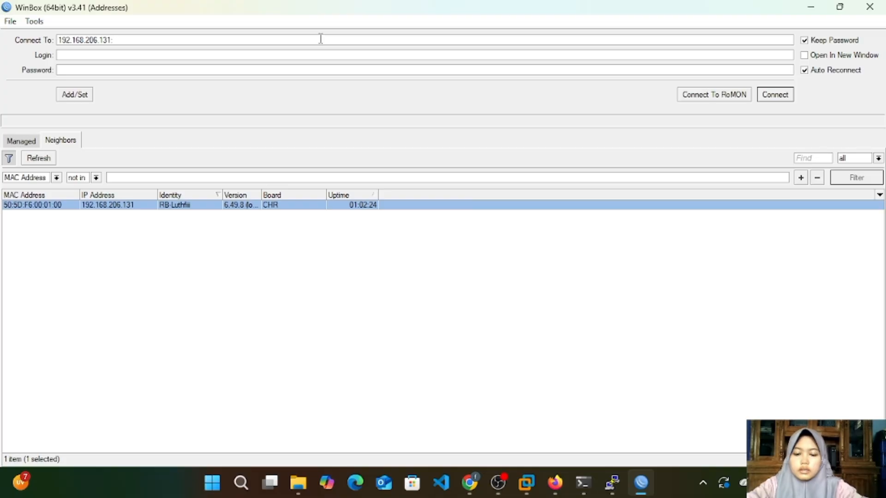
{"action": "type", "text": ":3000"}
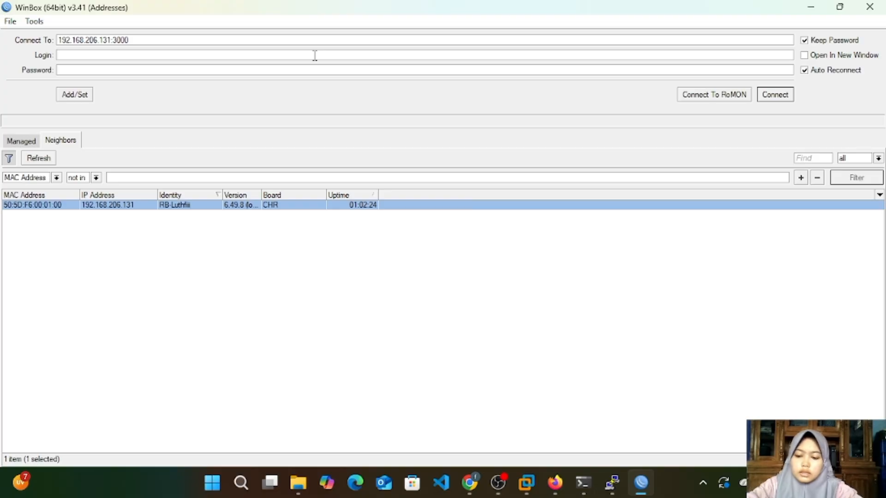
{"action": "left_click", "coordinate": [315, 55]}
{"action": "type", "text": "admin"}
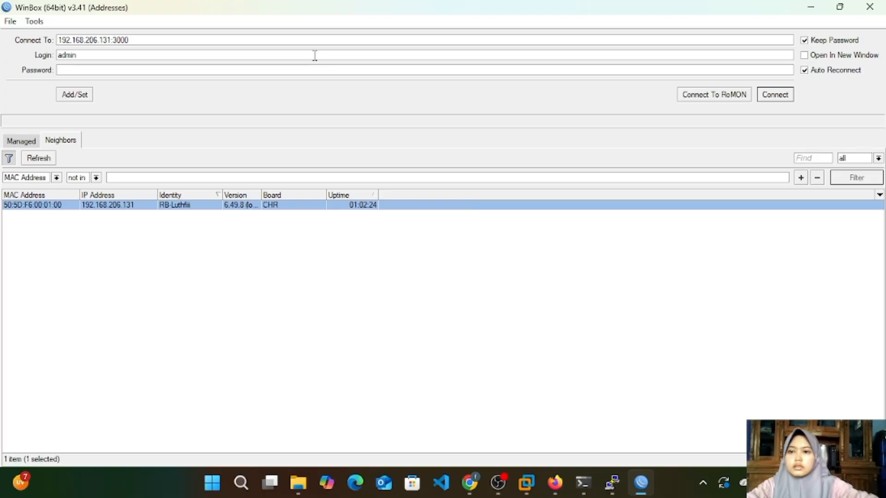
{"action": "left_click", "coordinate": [763, 99]}
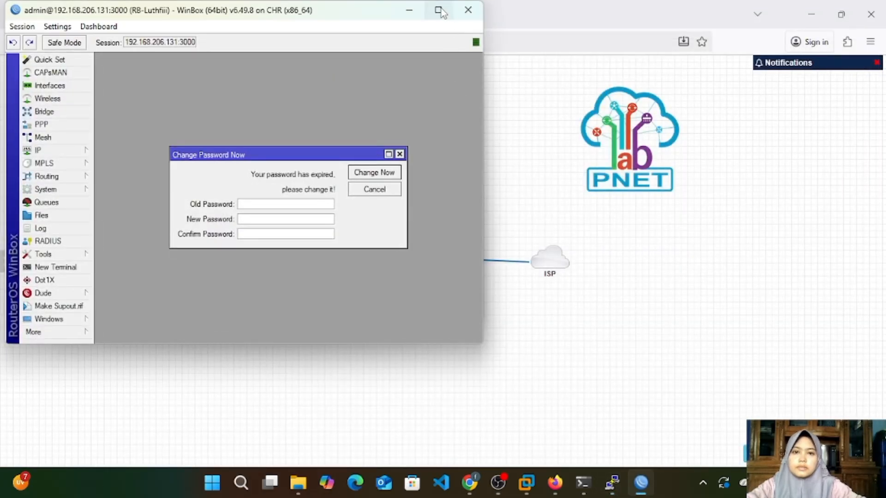
{"action": "left_click", "coordinate": [439, 10]}
{"action": "left_click", "coordinate": [396, 148]}
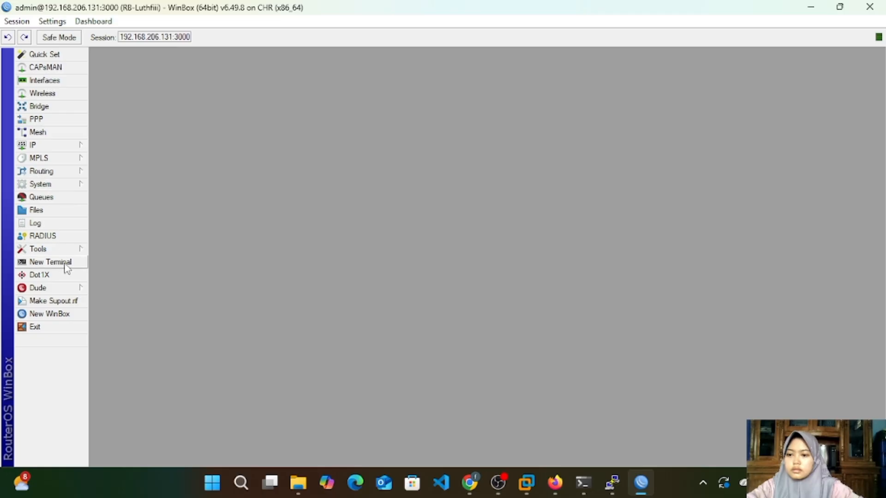
Step: Open the router's IP service list and set the port of the ssh service to 22
{"action": "left_click", "coordinate": [69, 148]}
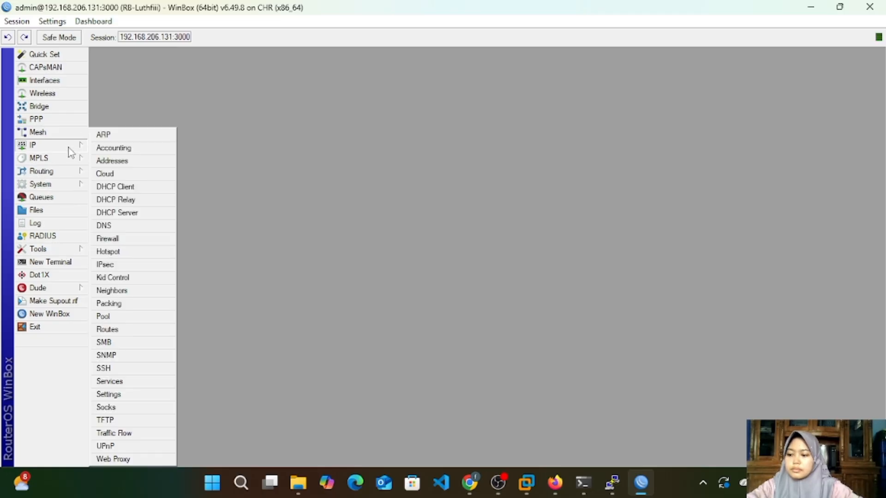
{"action": "left_click", "coordinate": [123, 383]}
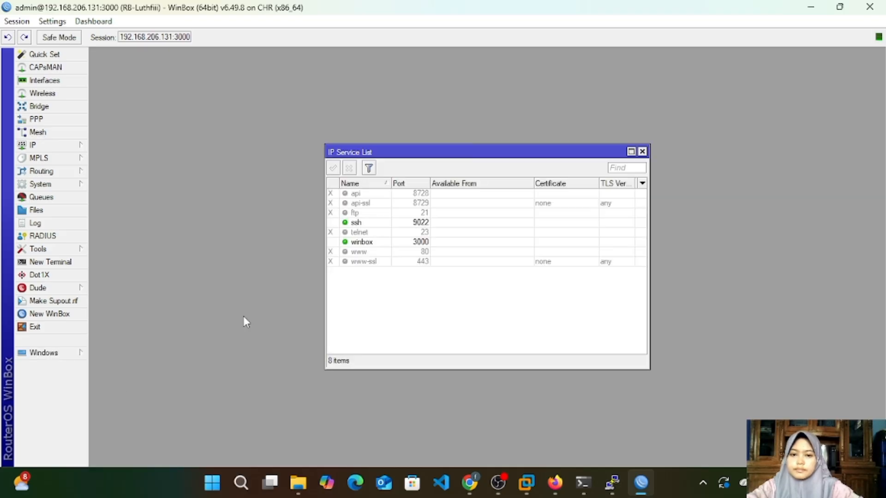
{"action": "left_click", "coordinate": [372, 195]}
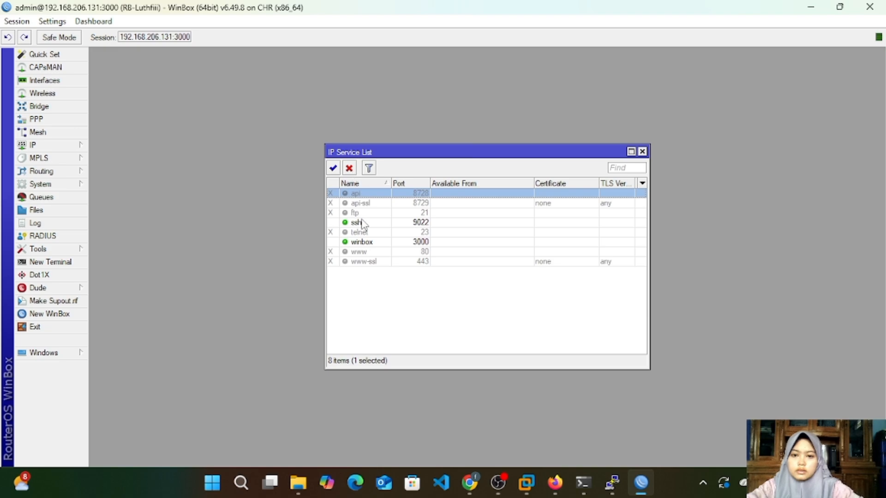
{"action": "double_click", "coordinate": [417, 222]}
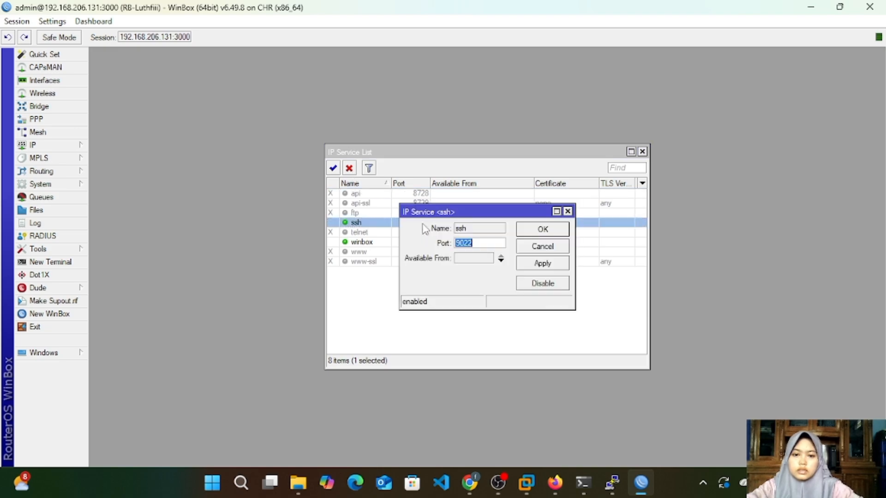
{"action": "left_click", "coordinate": [464, 243]}
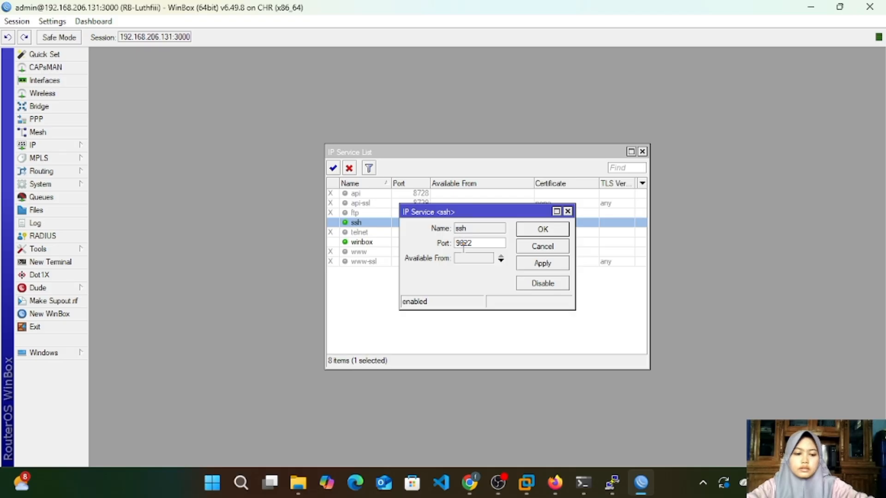
{"action": "key", "text": "BackSpace"}
{"action": "key", "text": "BackSpace"}
{"action": "left_click", "coordinate": [537, 266]}
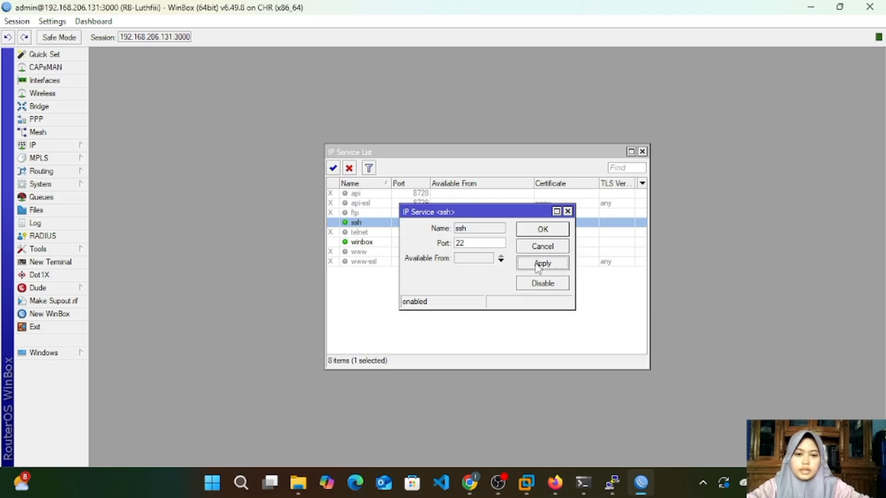
{"action": "left_click", "coordinate": [549, 230]}
Step: Set the port of the winbox service to 8291 and close the service list
{"action": "left_click", "coordinate": [420, 242]}
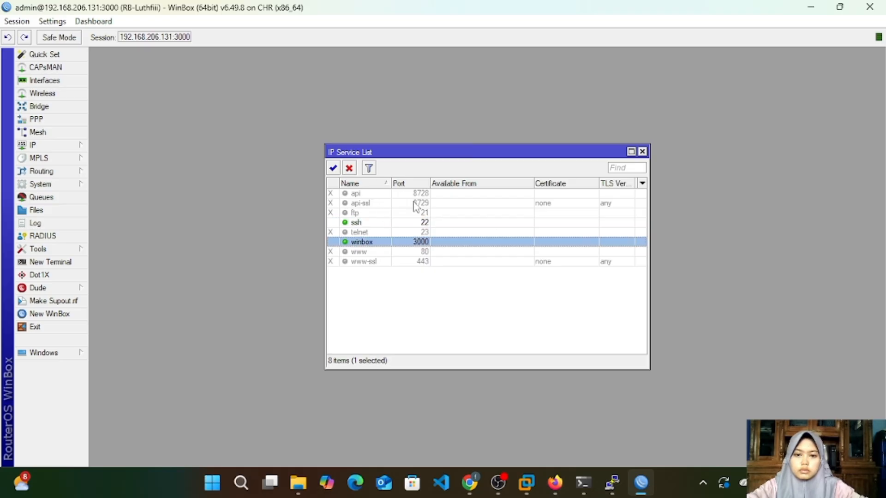
{"action": "double_click", "coordinate": [427, 242]}
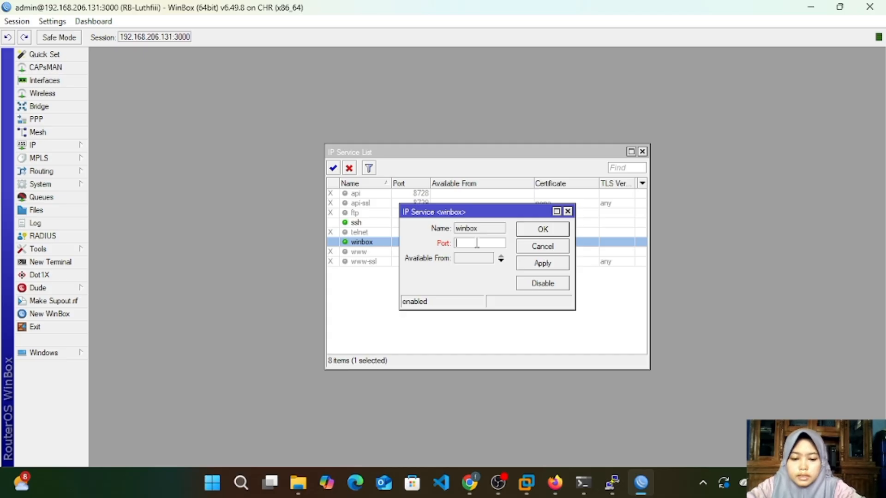
{"action": "type", "text": "8291"}
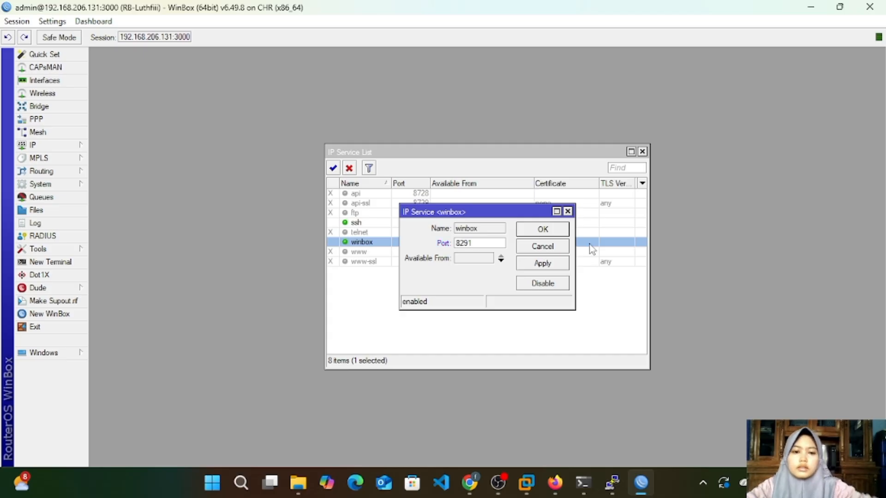
{"action": "left_click", "coordinate": [557, 264]}
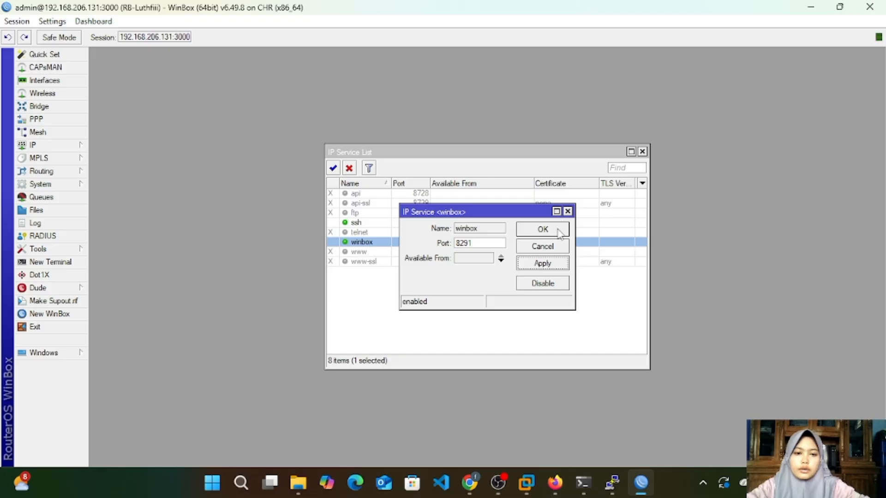
{"action": "left_click", "coordinate": [543, 229]}
{"action": "key", "text": "Escape"}
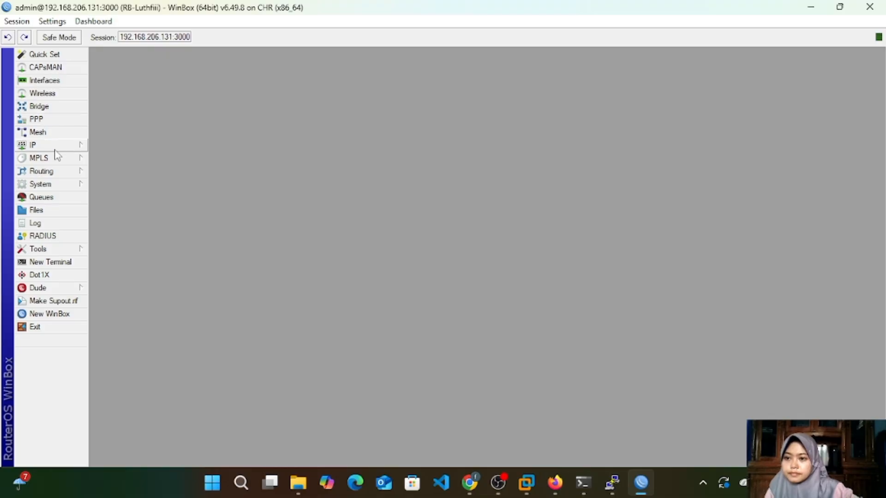
Step: Open the router's user list, examine the available user groups and return to the users
{"action": "left_click", "coordinate": [55, 185]}
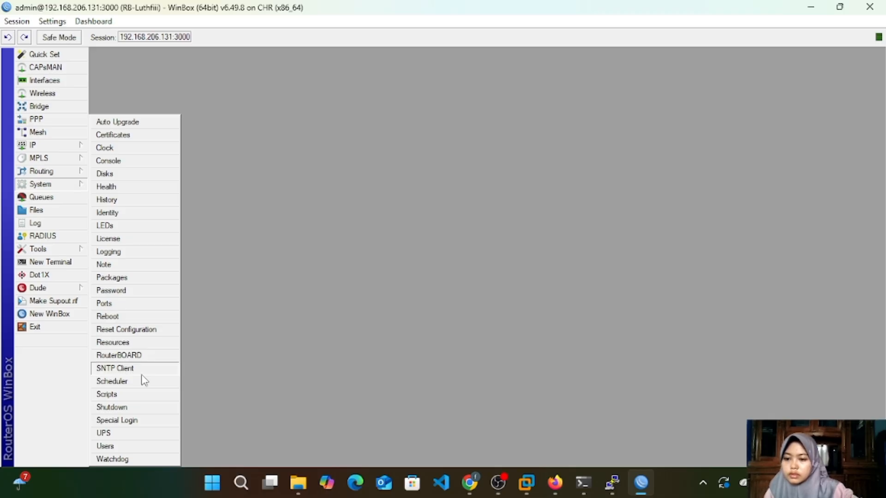
{"action": "left_click", "coordinate": [105, 446]}
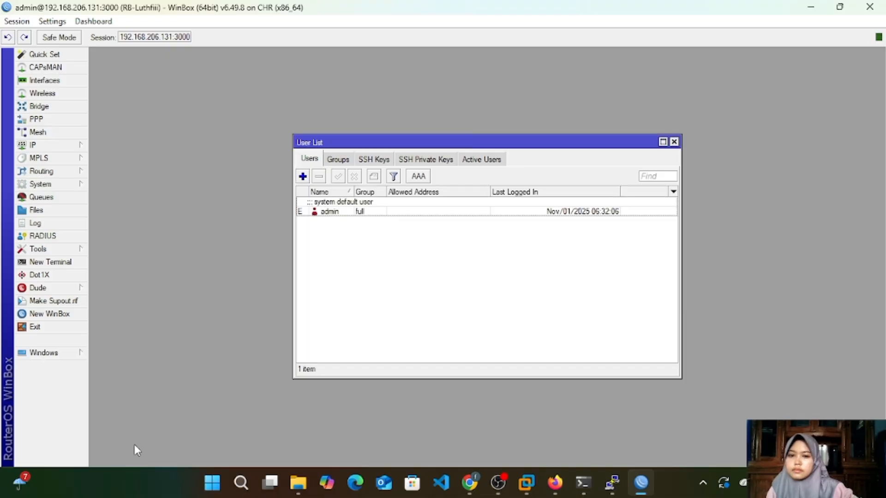
{"action": "left_click", "coordinate": [337, 161]}
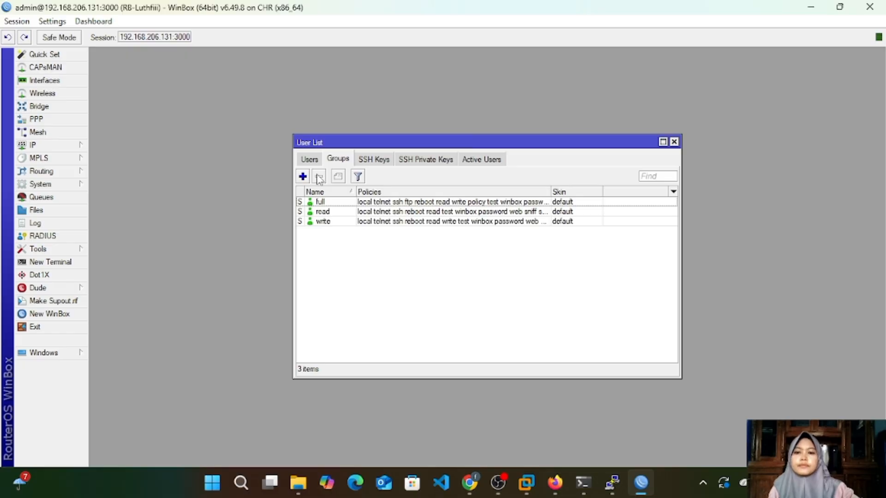
{"action": "left_click", "coordinate": [310, 162]}
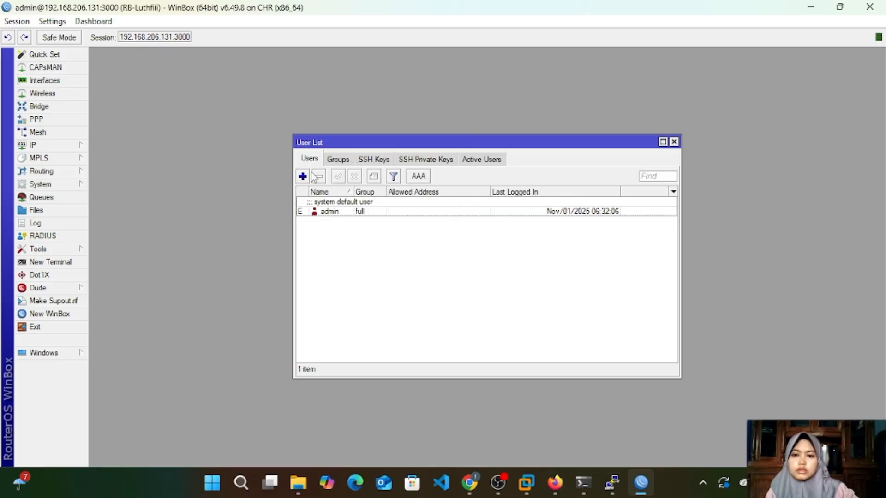
Step: Start a new router user, enter the person's name as the user name and keep the group set to read
{"action": "left_click", "coordinate": [304, 176]}
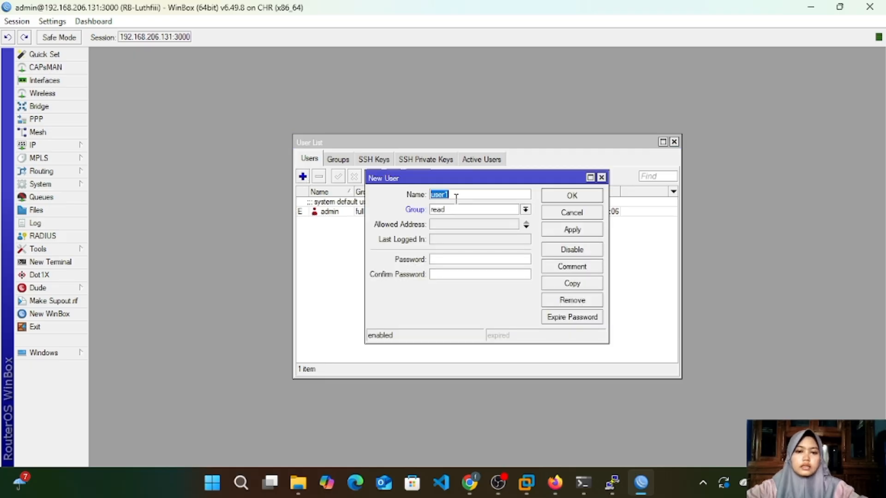
{"action": "key", "text": "BackSpace"}
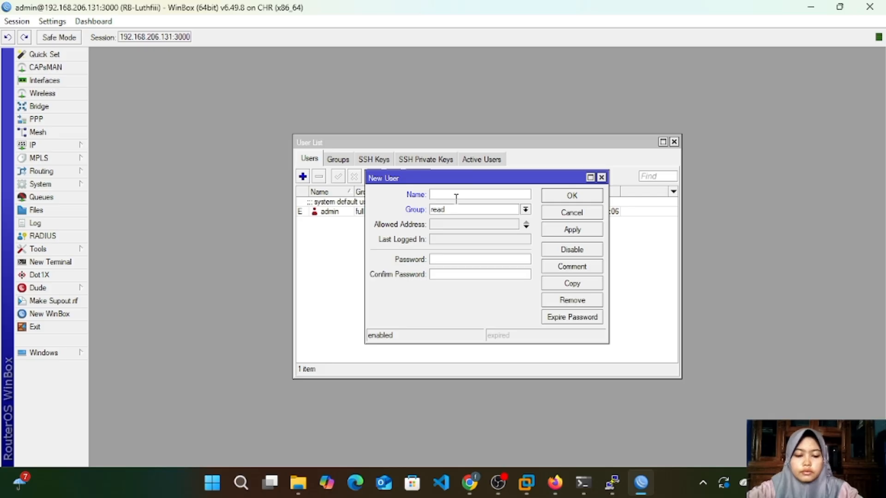
{"action": "type", "text": "luthfi"}
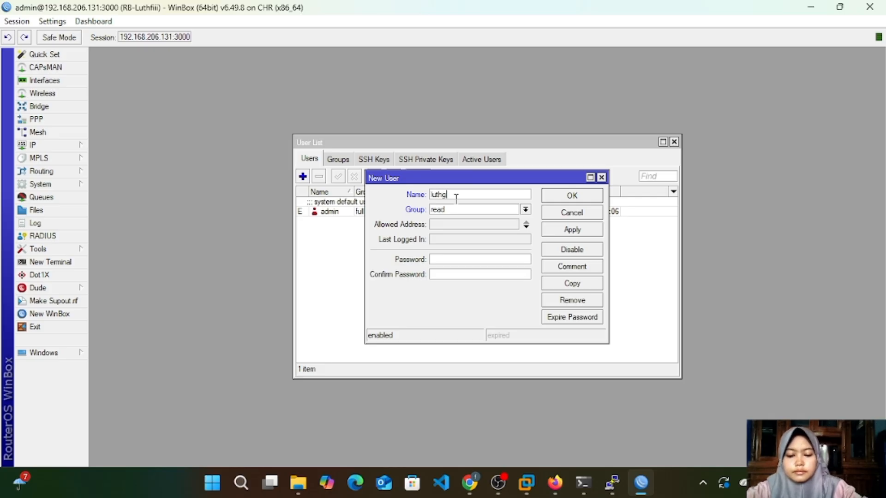
{"action": "key", "text": "BackSpace"}
{"action": "key", "text": "BackSpace"}
{"action": "type", "text": "fii"}
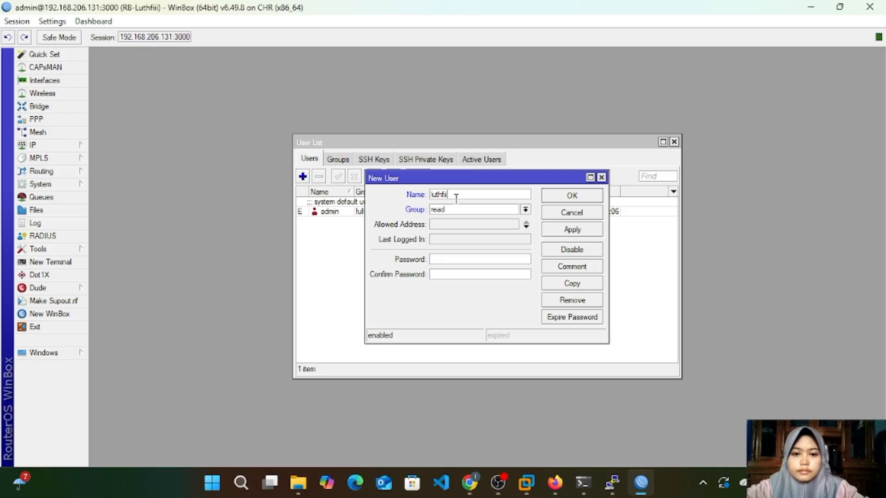
{"action": "left_click", "coordinate": [526, 210]}
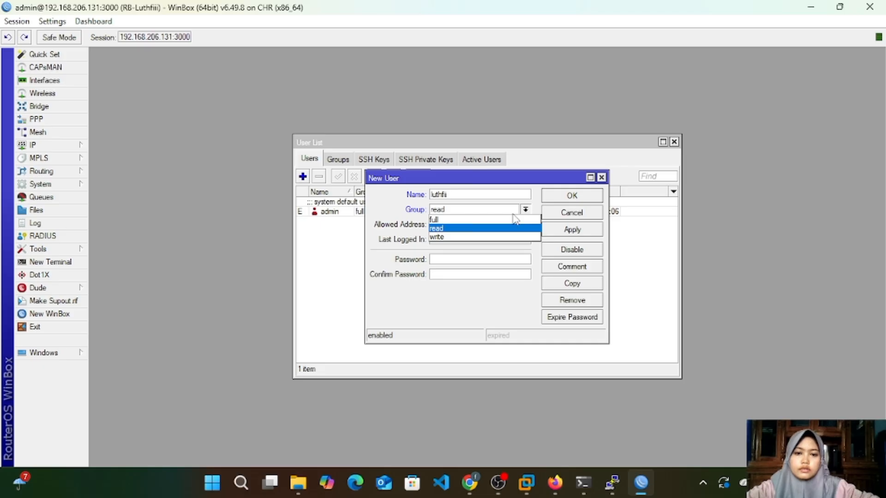
{"action": "left_click", "coordinate": [512, 221]}
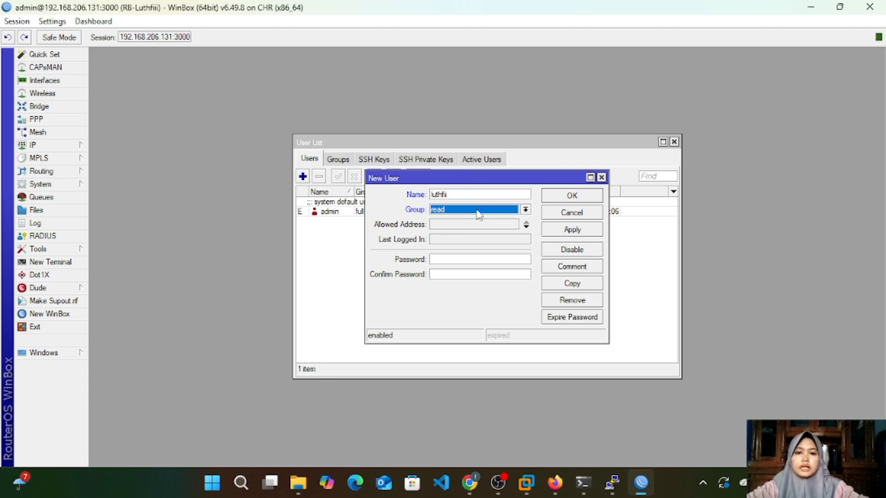
Step: Enter and confirm the new user's password, apply the settings and save the account
{"action": "left_click", "coordinate": [466, 261]}
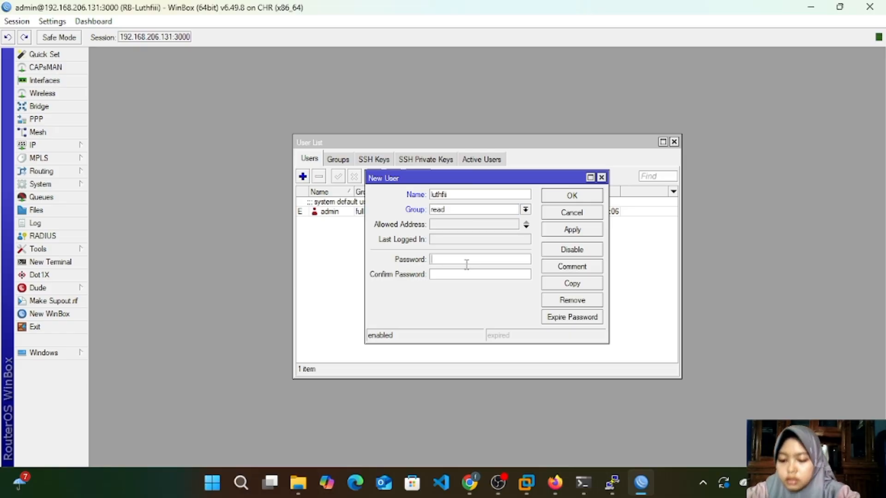
{"action": "type", "text": "*****"}
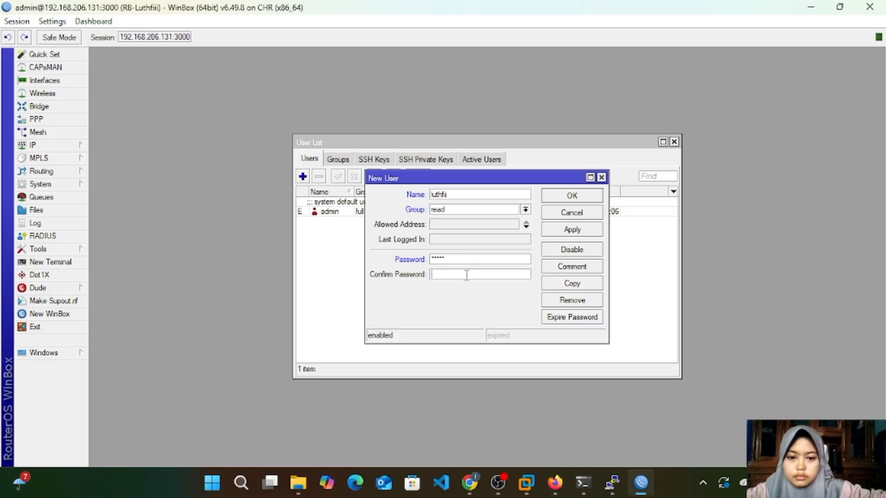
{"action": "left_click", "coordinate": [467, 275]}
{"action": "type", "text": "****"}
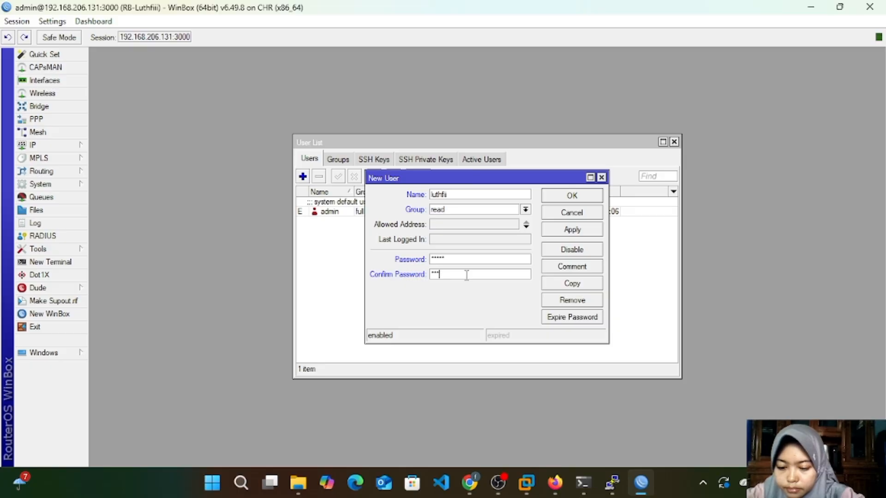
{"action": "type", "text": "*"}
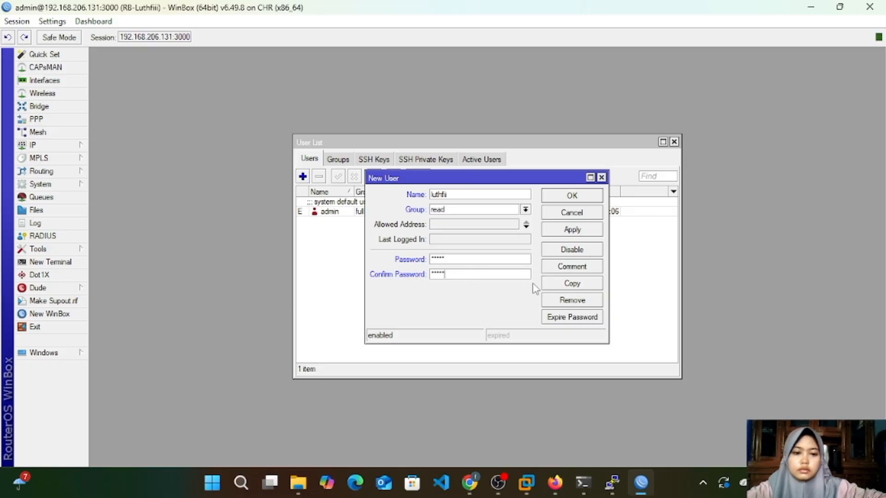
{"action": "left_click", "coordinate": [585, 232]}
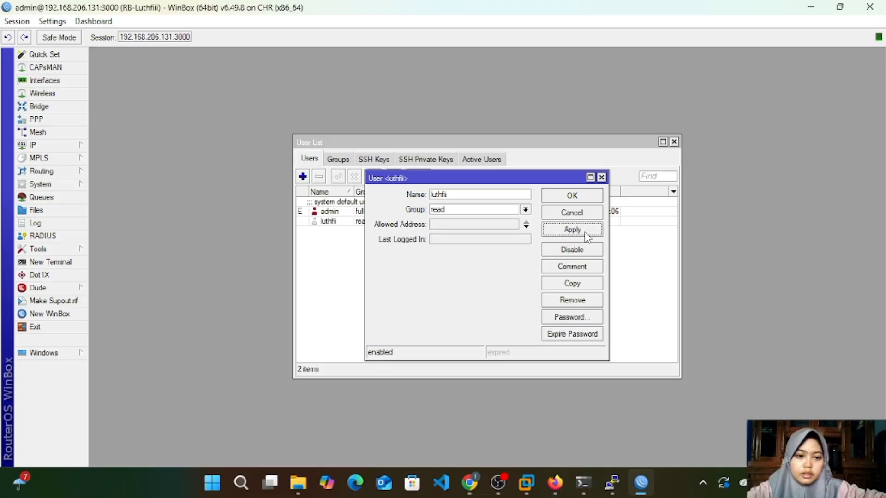
{"action": "left_click", "coordinate": [588, 199]}
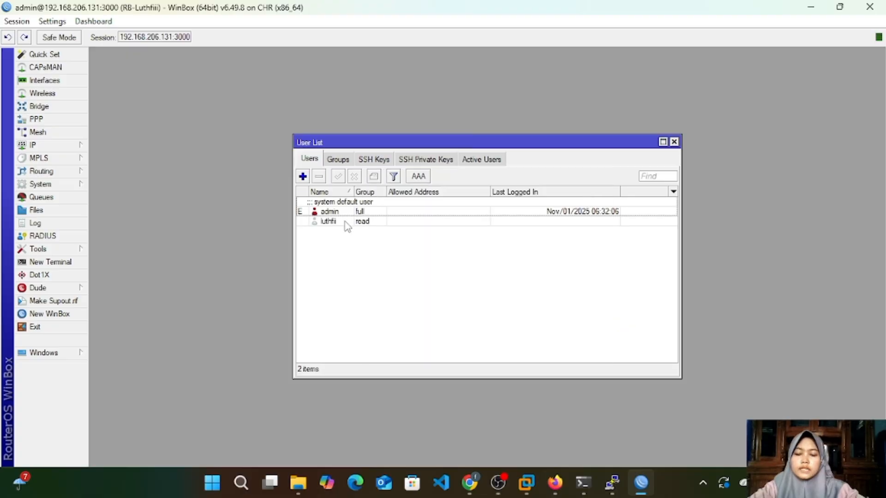
Step: Try to disable the system default admin user in the user list
{"action": "left_click", "coordinate": [345, 222]}
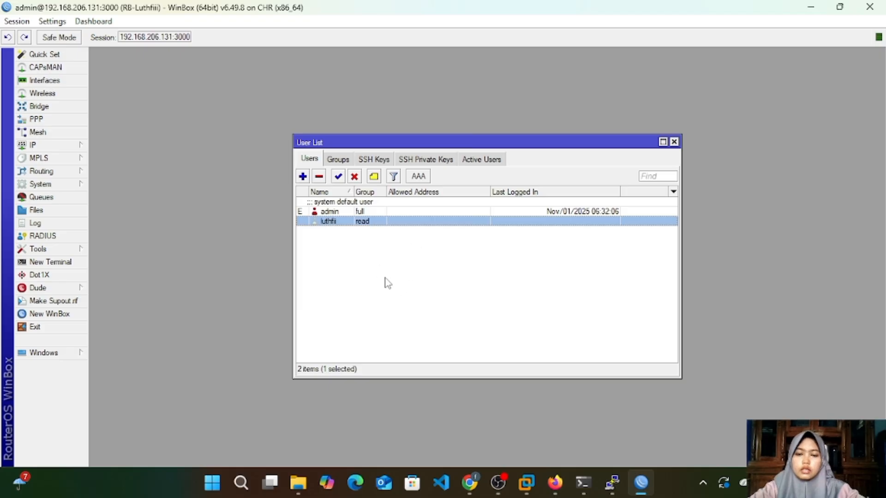
{"action": "left_click", "coordinate": [339, 212]}
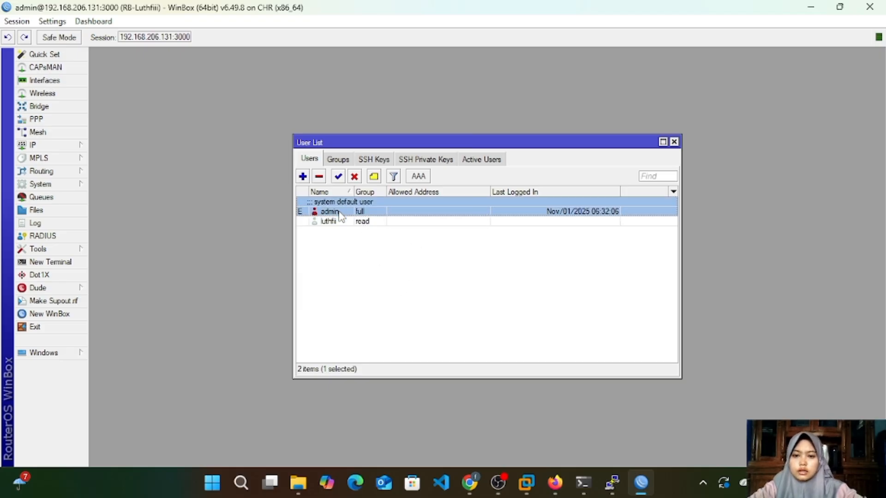
{"action": "left_click", "coordinate": [355, 177]}
{"action": "left_click", "coordinate": [562, 253]}
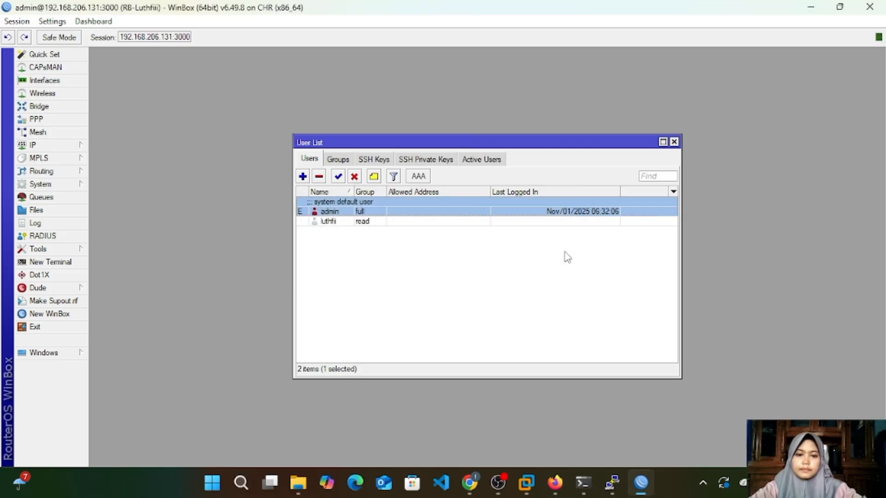
Step: Open a new WinBox login window and replace the connection address with 192.168.206.131
{"action": "left_click", "coordinate": [64, 315]}
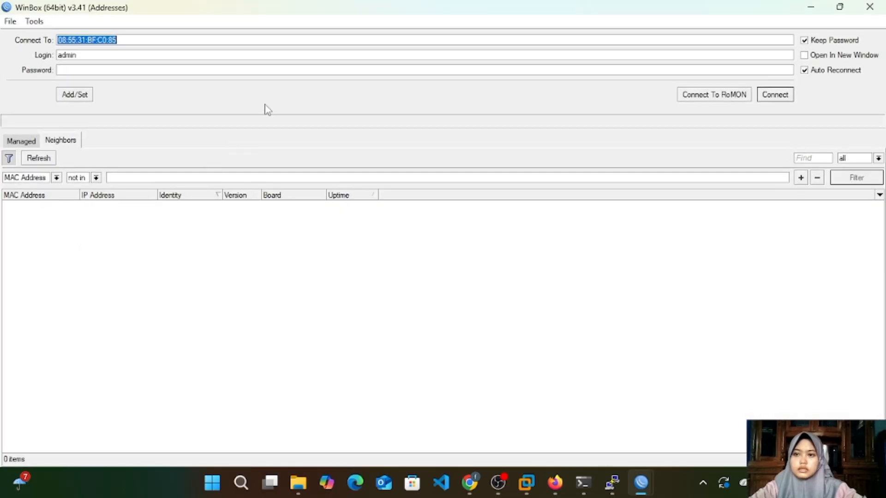
{"action": "left_click", "coordinate": [297, 43]}
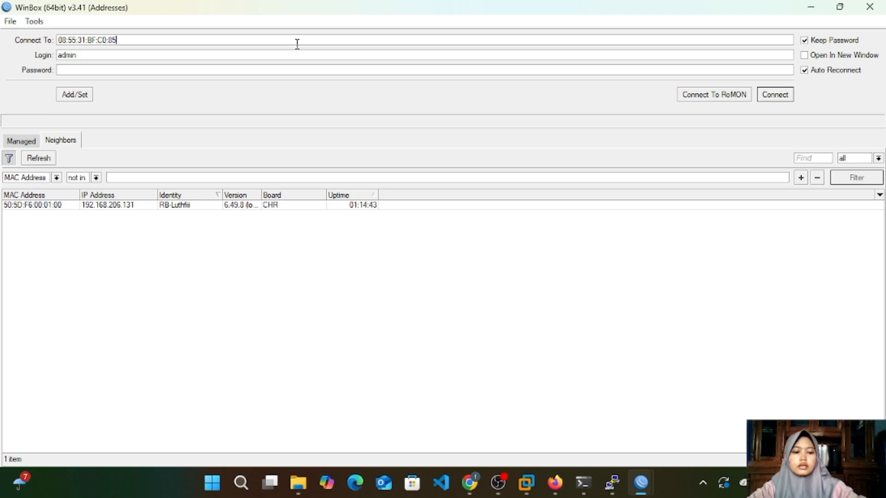
{"action": "key", "text": "BackSpace"}
{"action": "key", "text": "BackSpace"}
{"action": "key", "text": "BackSpace"}
{"action": "key", "text": "BackSpace"}
{"action": "key", "text": "BackSpace"}
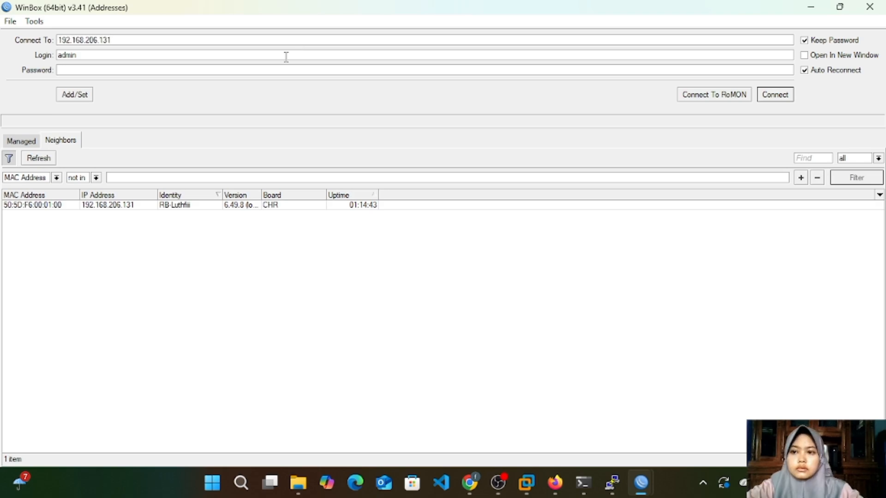
Step: Replace the login with the newly created user's name, enter that account's password and connect to the router
{"action": "left_click", "coordinate": [286, 57]}
{"action": "key", "text": "BackSpace"}
{"action": "key", "text": "BackSpace"}
{"action": "key", "text": "BackSpace"}
{"action": "key", "text": "BackSpace"}
{"action": "key", "text": "BackSpace"}
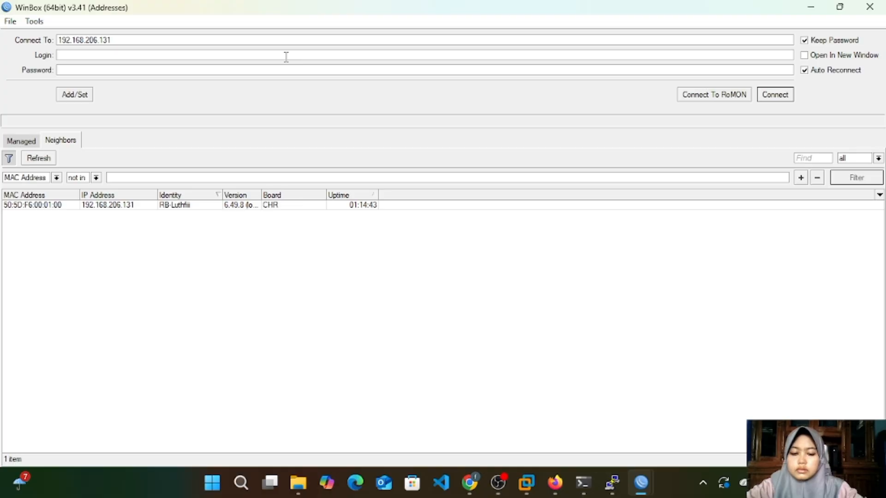
{"action": "type", "text": "luthh"}
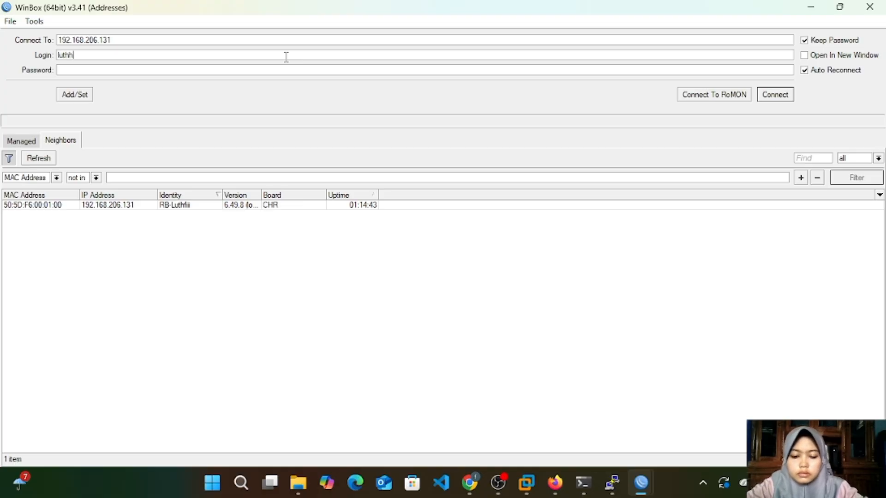
{"action": "key", "text": "BackSpace"}
{"action": "type", "text": "fii"}
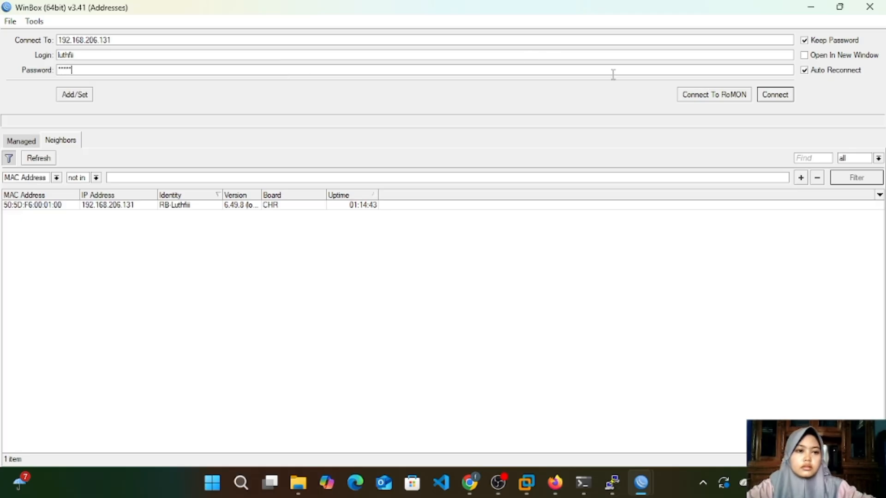
{"action": "left_click", "coordinate": [775, 95]}
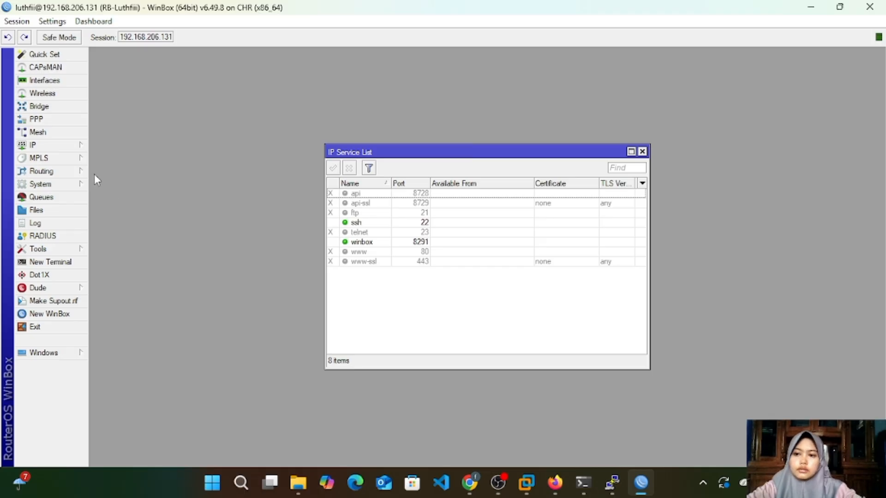
Step: Open the router's system user list, review the full, read and write groups and return to the users
{"action": "left_click", "coordinate": [41, 184]}
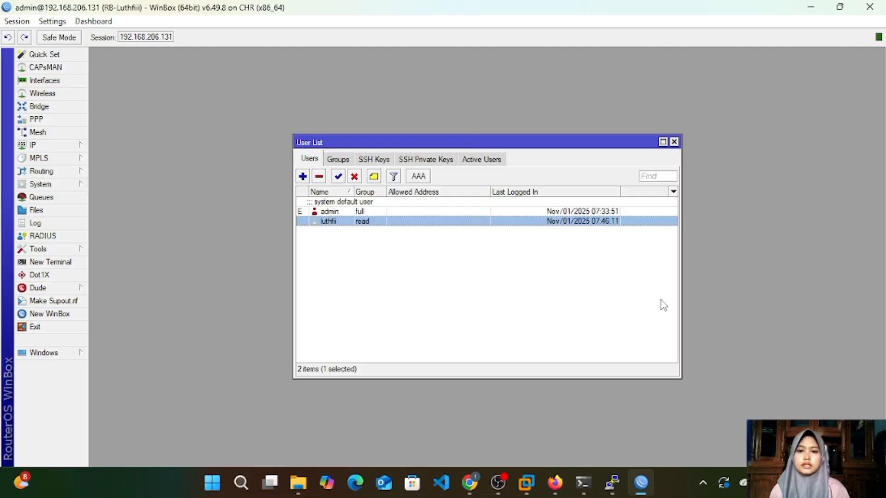
{"action": "left_click", "coordinate": [347, 160]}
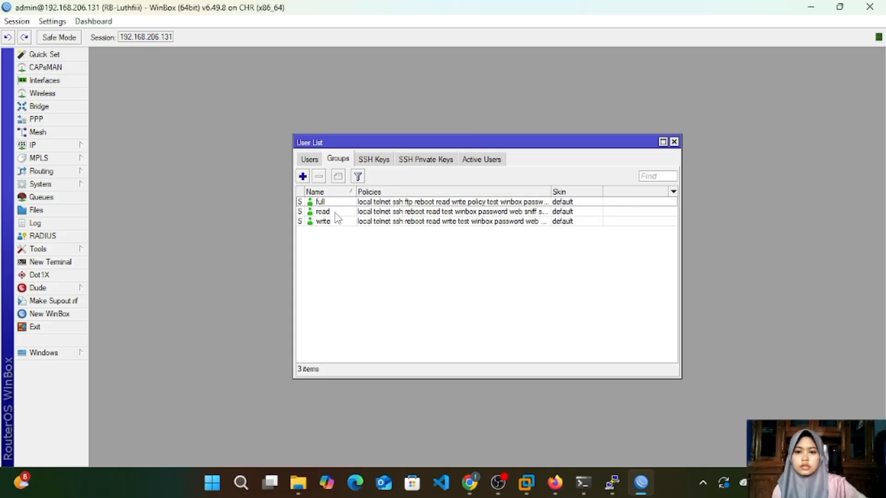
{"action": "left_click", "coordinate": [314, 161]}
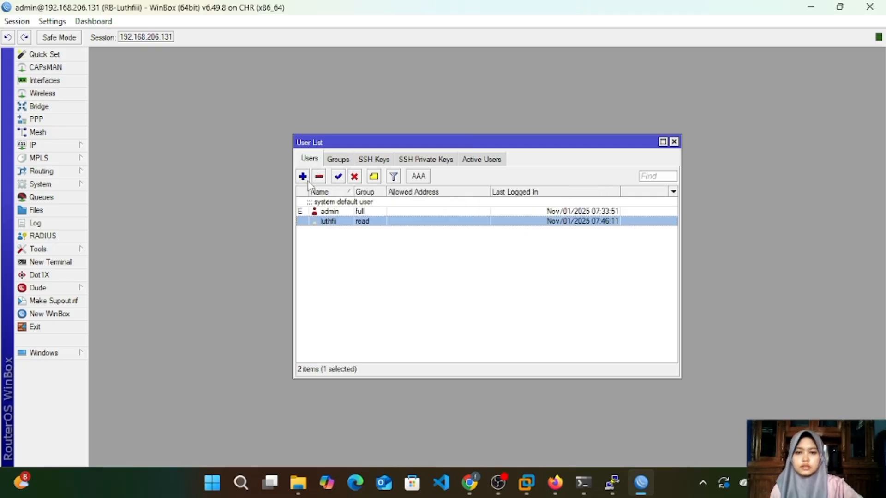
Step: Add a user named user1 in the read group, entering and confirming its password, and save it
{"action": "left_click", "coordinate": [303, 177]}
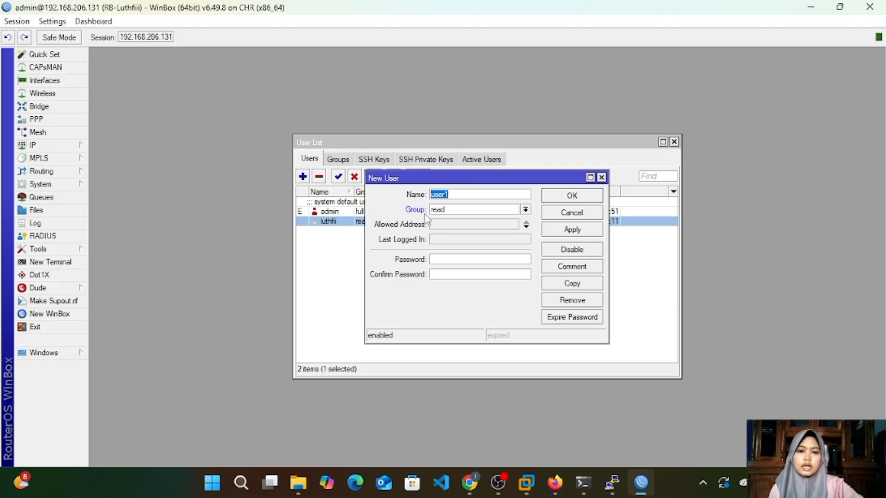
{"action": "left_click", "coordinate": [461, 261]}
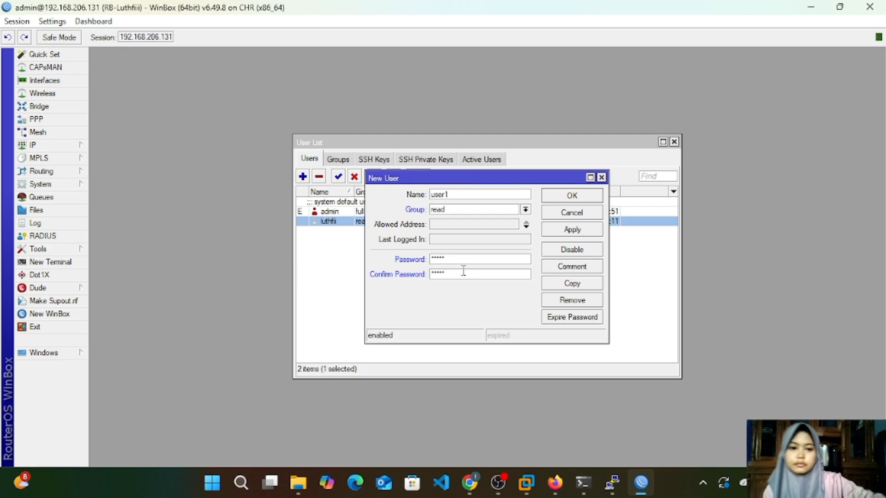
{"action": "left_click", "coordinate": [571, 228]}
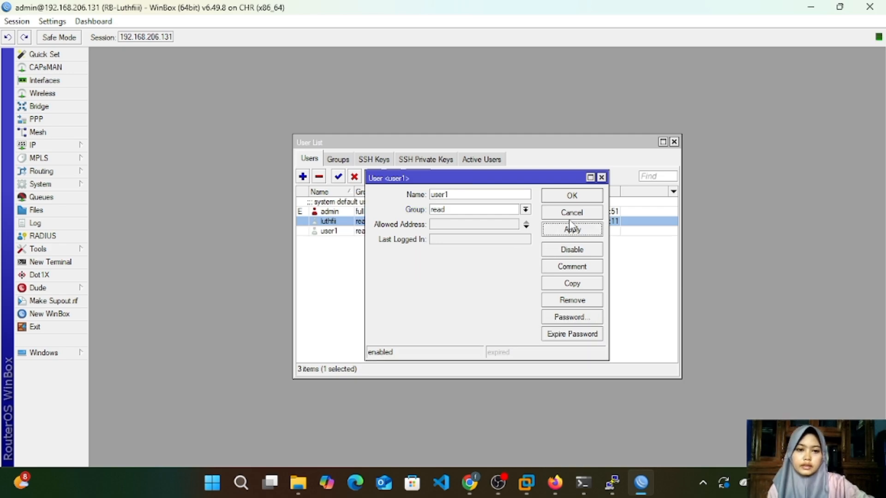
{"action": "left_click", "coordinate": [576, 197]}
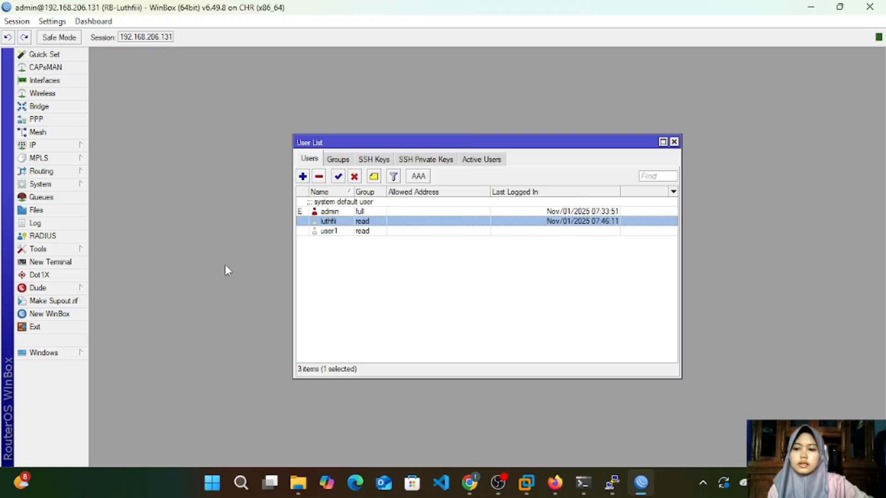
Step: Open a new WinBox login window and connect to 192.168.206.131 as user1 with the account password
{"action": "left_click", "coordinate": [57, 315]}
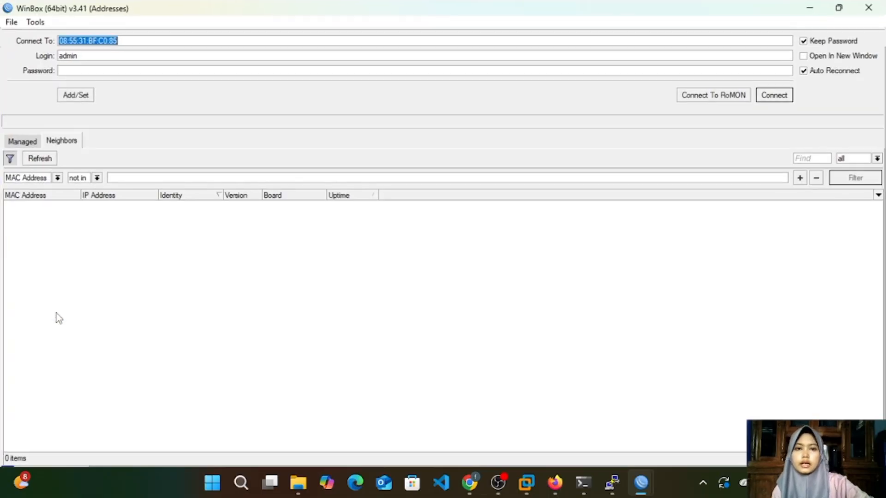
{"action": "left_click", "coordinate": [311, 39]}
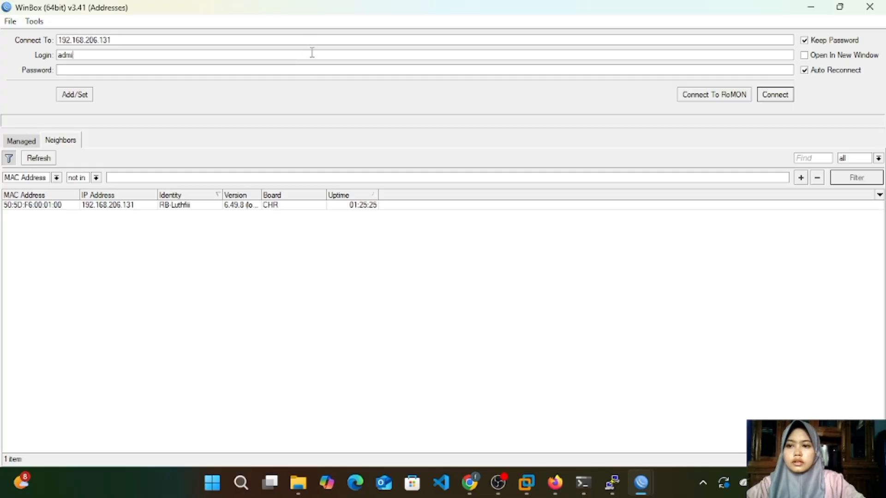
{"action": "key", "text": "BackSpace"}
{"action": "key", "text": "BackSpace"}
{"action": "key", "text": "BackSpace"}
{"action": "key", "text": "BackSpace"}
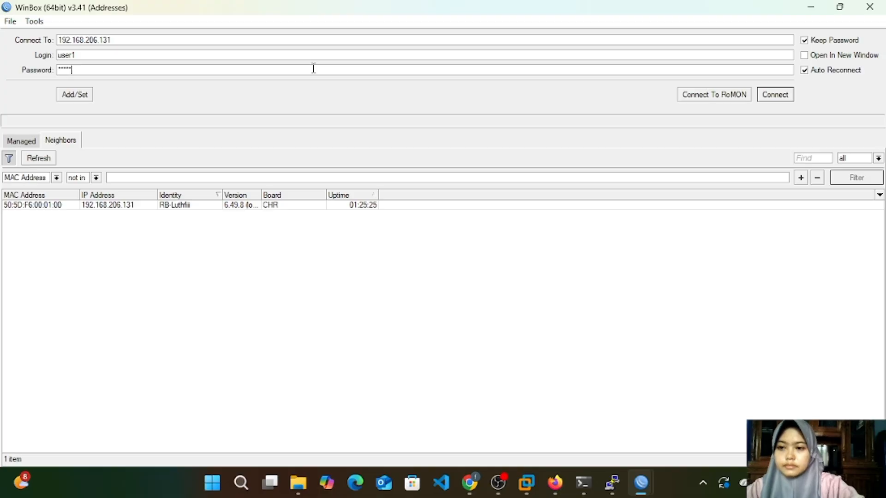
{"action": "left_click", "coordinate": [775, 94]}
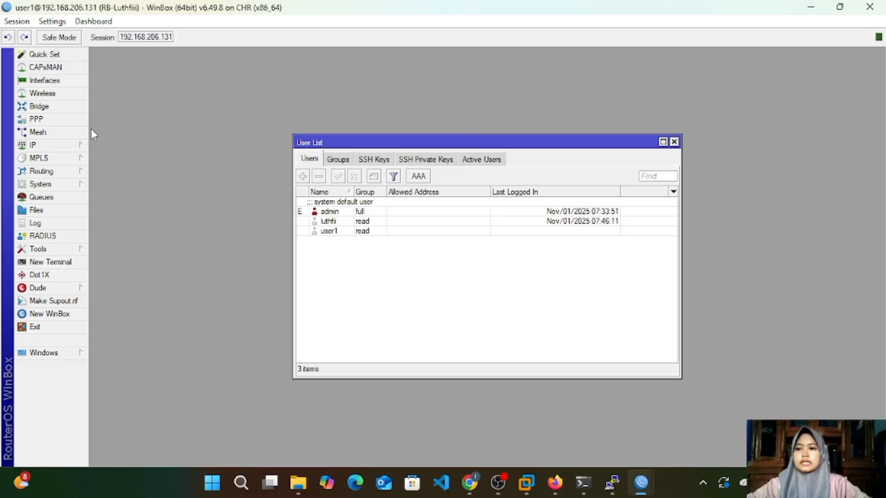
Step: Open the IP address list as user1 to examine which editing options are available, and close the session
{"action": "mouse_move", "coordinate": [61, 145]}
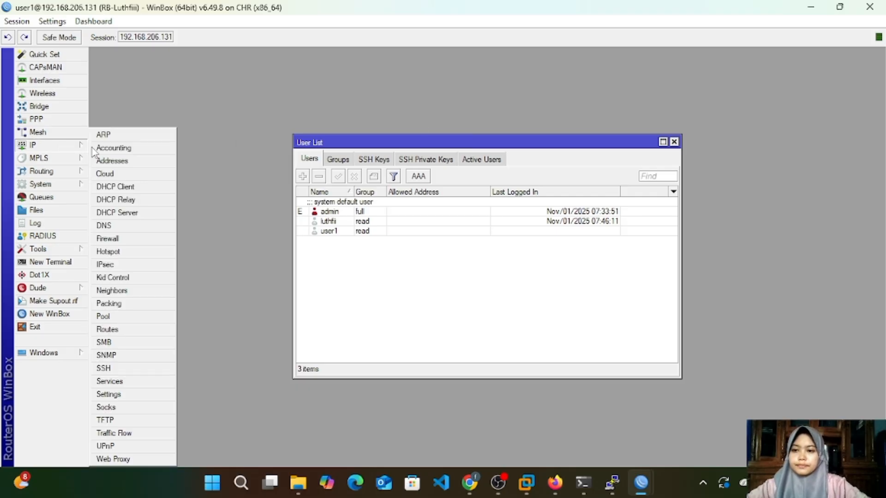
{"action": "left_click", "coordinate": [159, 161]}
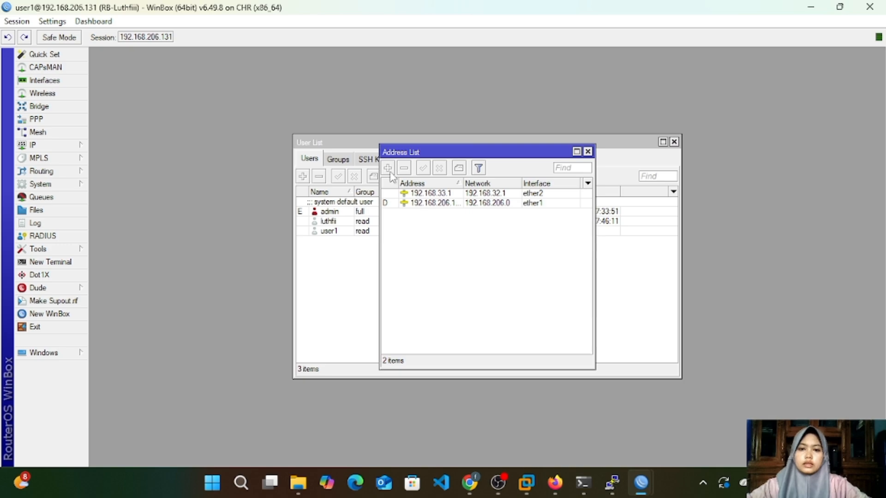
{"action": "left_click", "coordinate": [877, 5]}
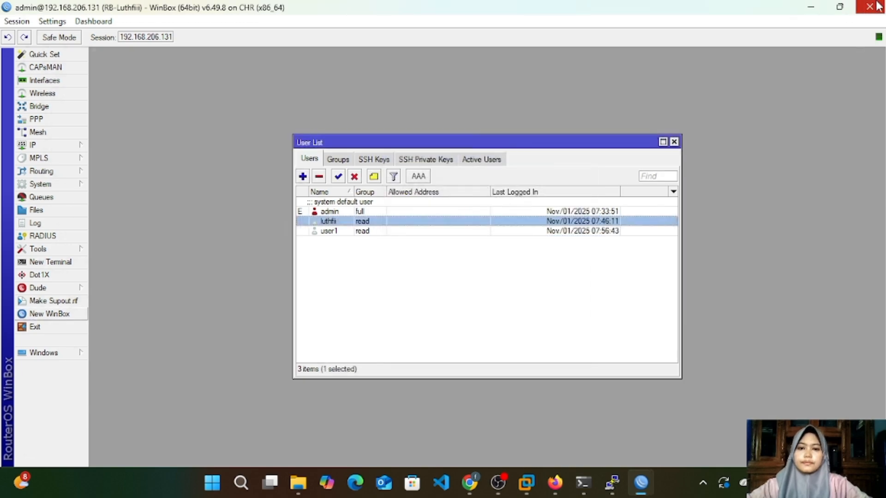
Step: Add a user named user2 in the write group, entering and confirming its password, and save it
{"action": "left_click", "coordinate": [302, 176]}
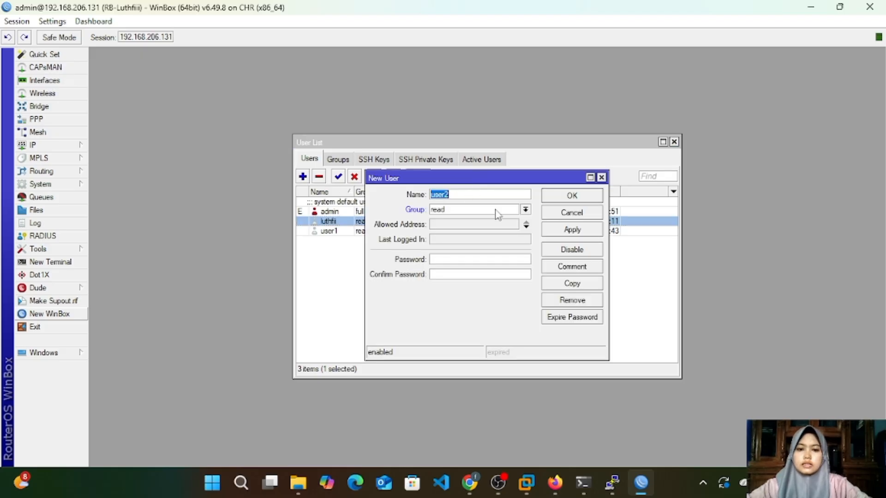
{"action": "left_click", "coordinate": [526, 210]}
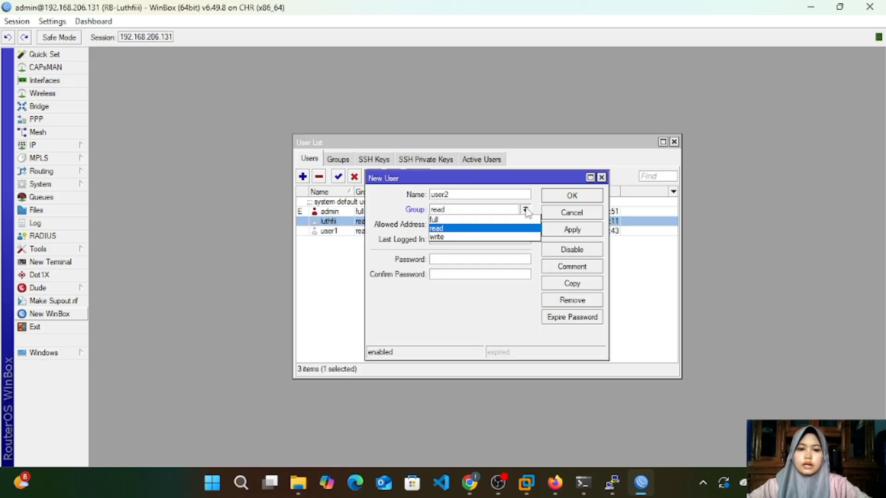
{"action": "left_click", "coordinate": [506, 237]}
{"action": "left_click", "coordinate": [478, 259]}
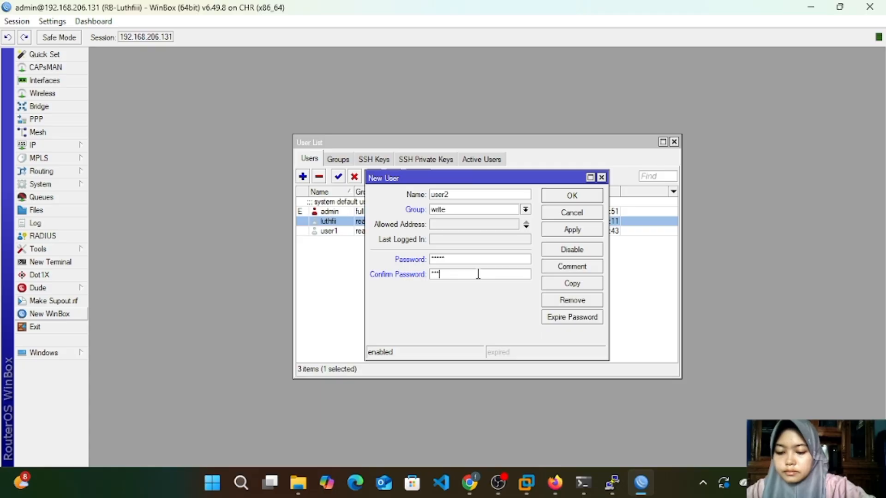
{"action": "left_click", "coordinate": [583, 230]}
{"action": "left_click", "coordinate": [572, 196]}
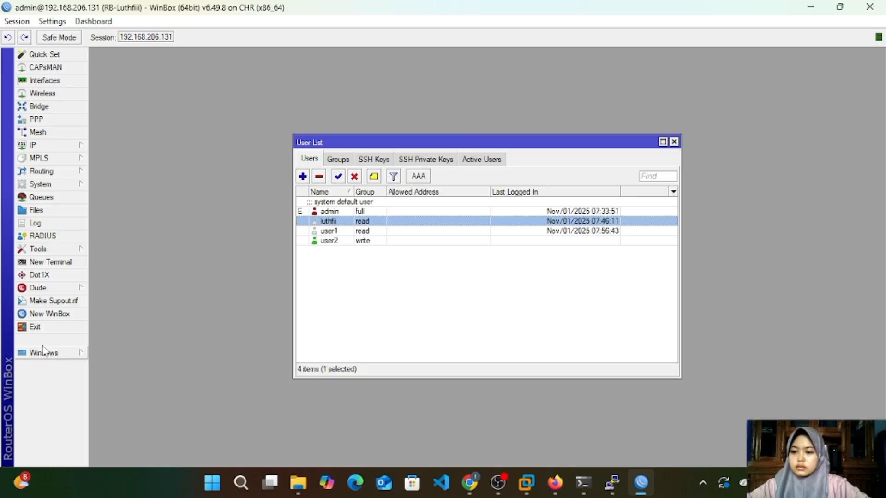
Step: Open another WinBox login window and connect to 192.168.206.131 as user2 with the account password
{"action": "left_click", "coordinate": [52, 302]}
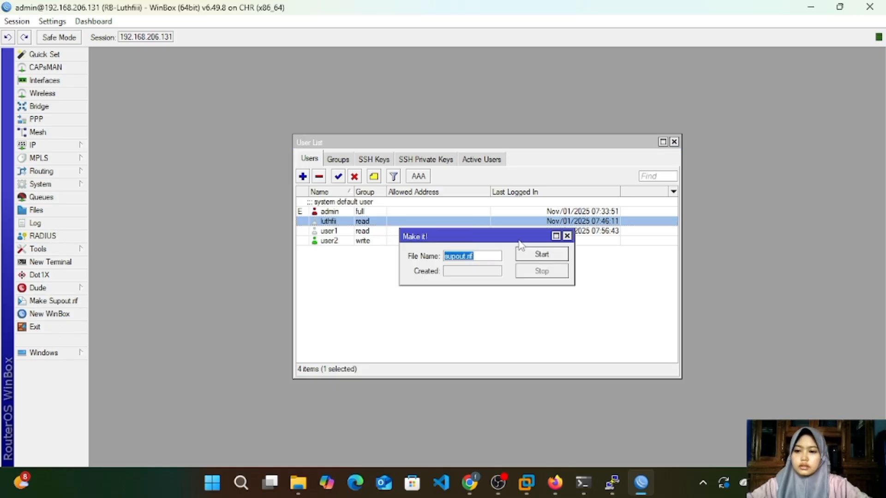
{"action": "left_click", "coordinate": [568, 237]}
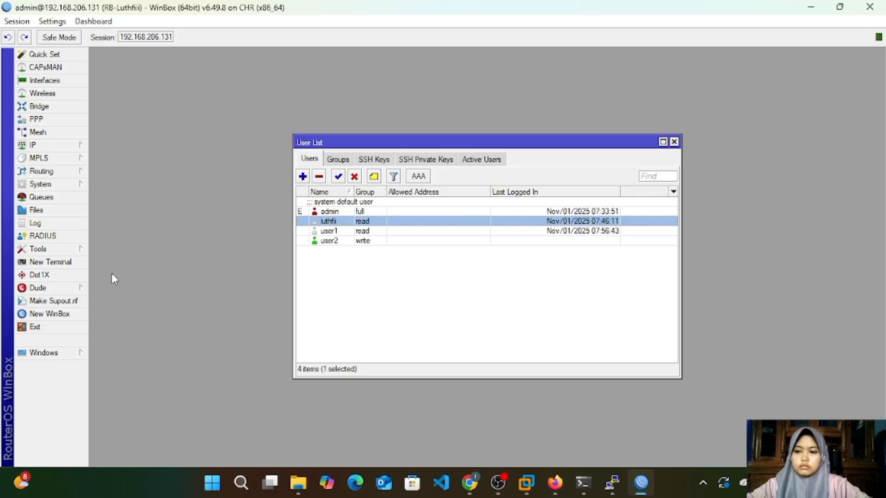
{"action": "left_click", "coordinate": [65, 316]}
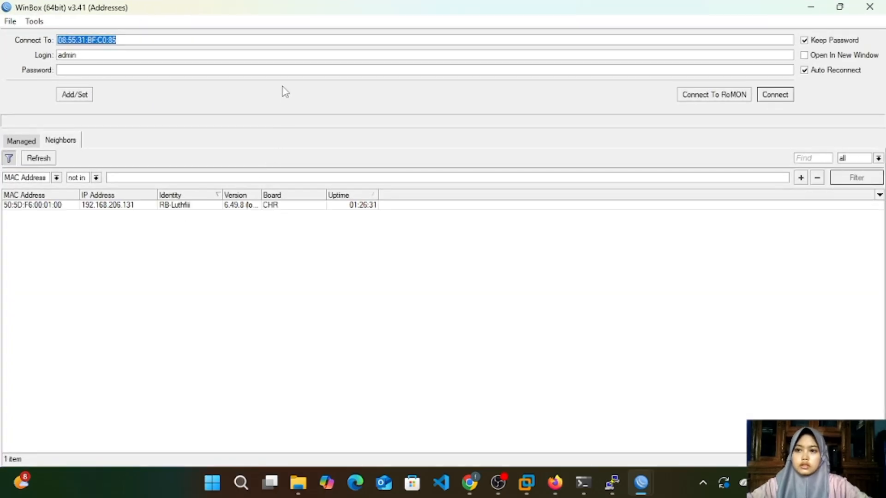
{"action": "left_click", "coordinate": [281, 40]}
{"action": "left_click", "coordinate": [281, 52]}
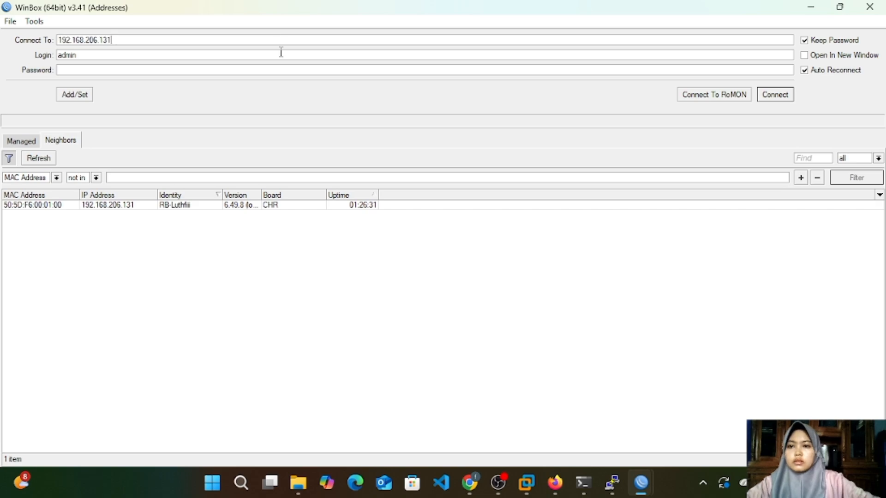
{"action": "key", "text": "BackSpace"}
{"action": "key", "text": "BackSpace"}
{"action": "key", "text": "BackSpace"}
{"action": "key", "text": "BackSpace"}
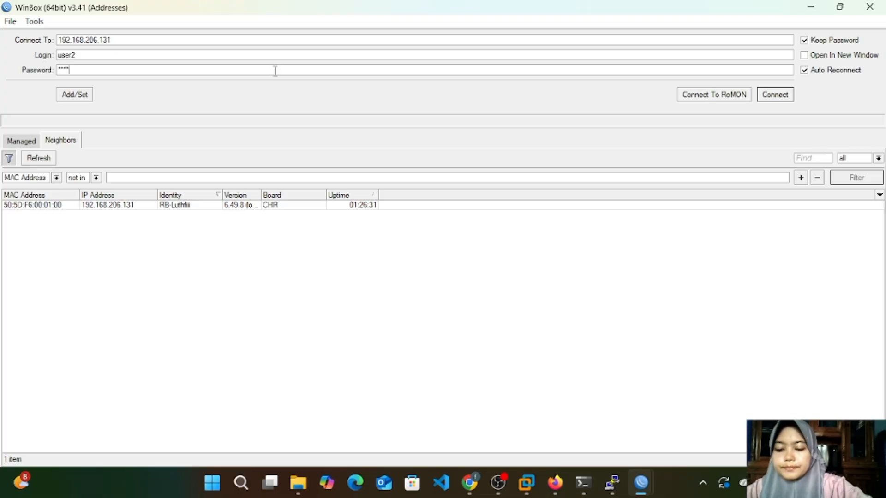
{"action": "left_click", "coordinate": [768, 96]}
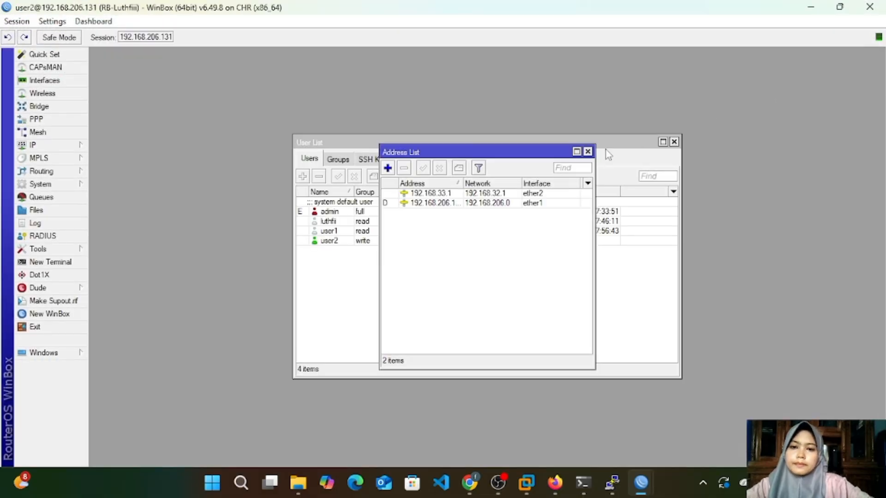
{"action": "left_click", "coordinate": [588, 151]}
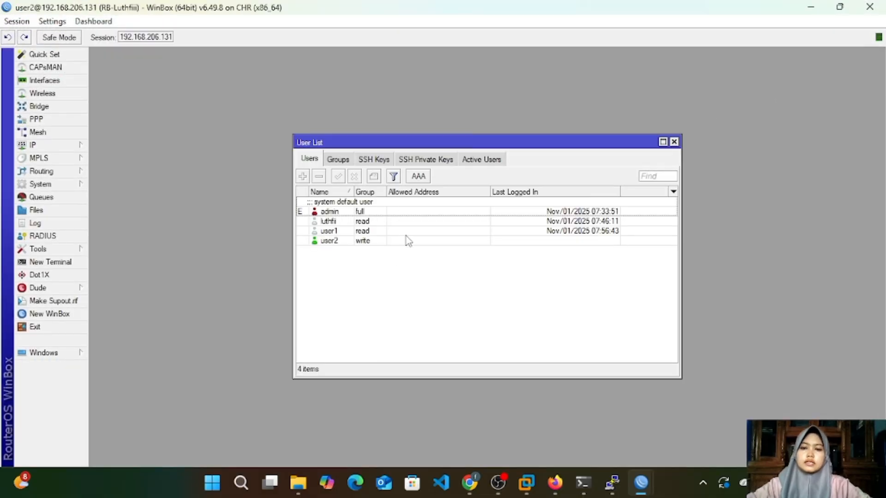